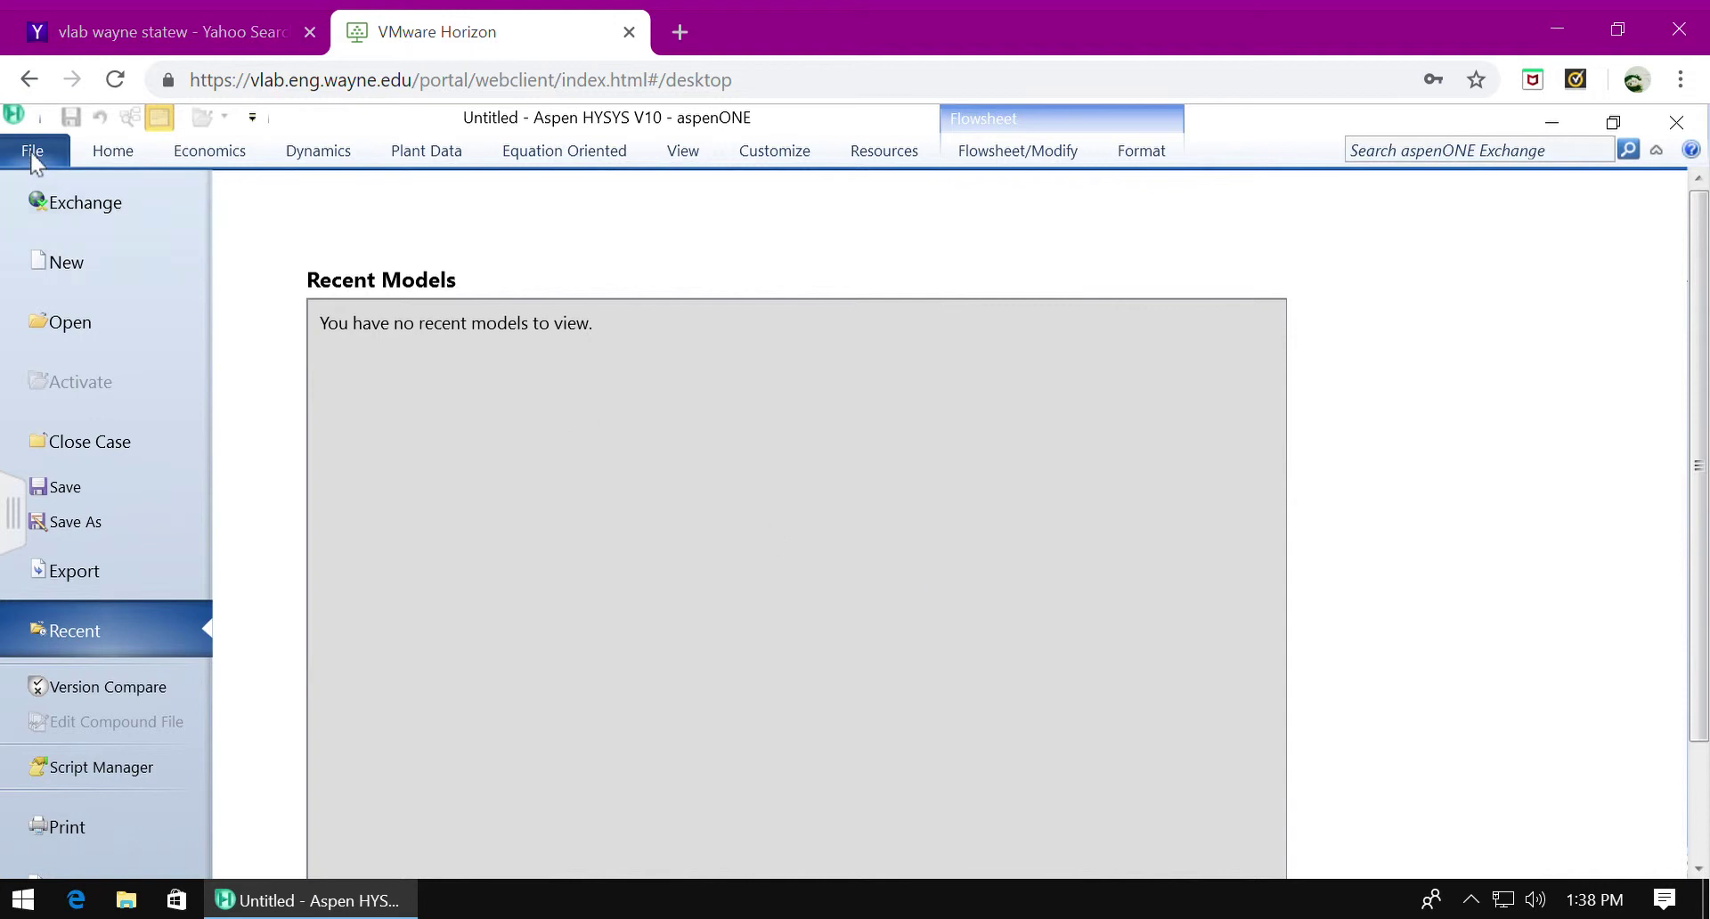
# Create a new simulation case and add an empty component list to it
pyautogui.click(69, 269)
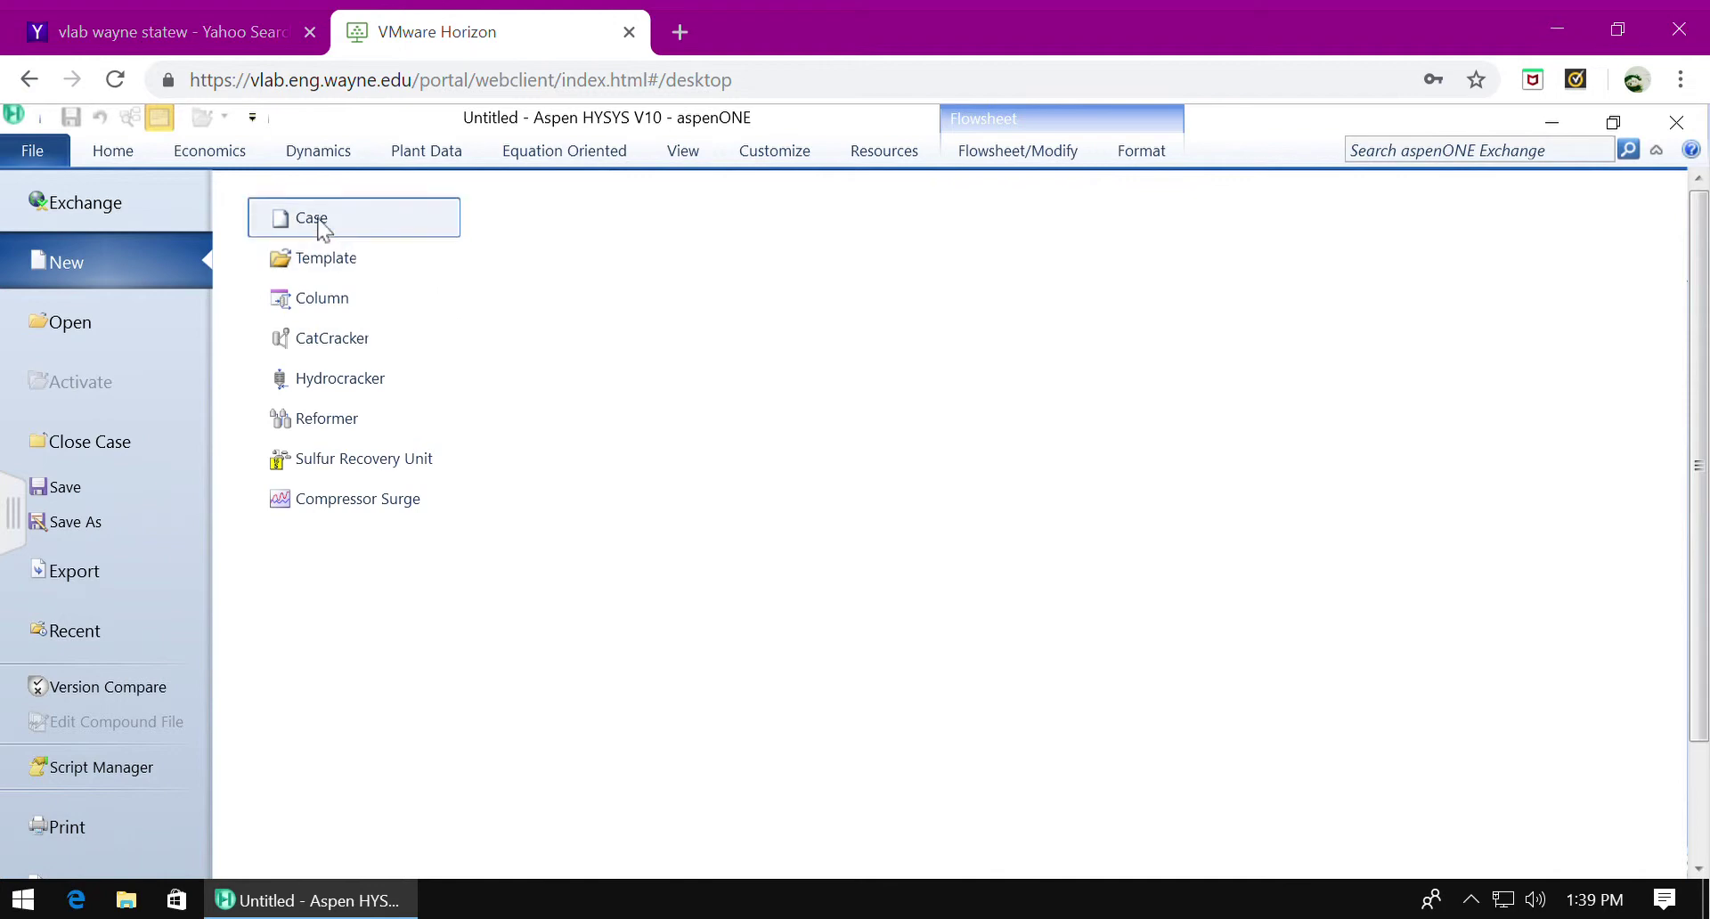
pyautogui.click(323, 227)
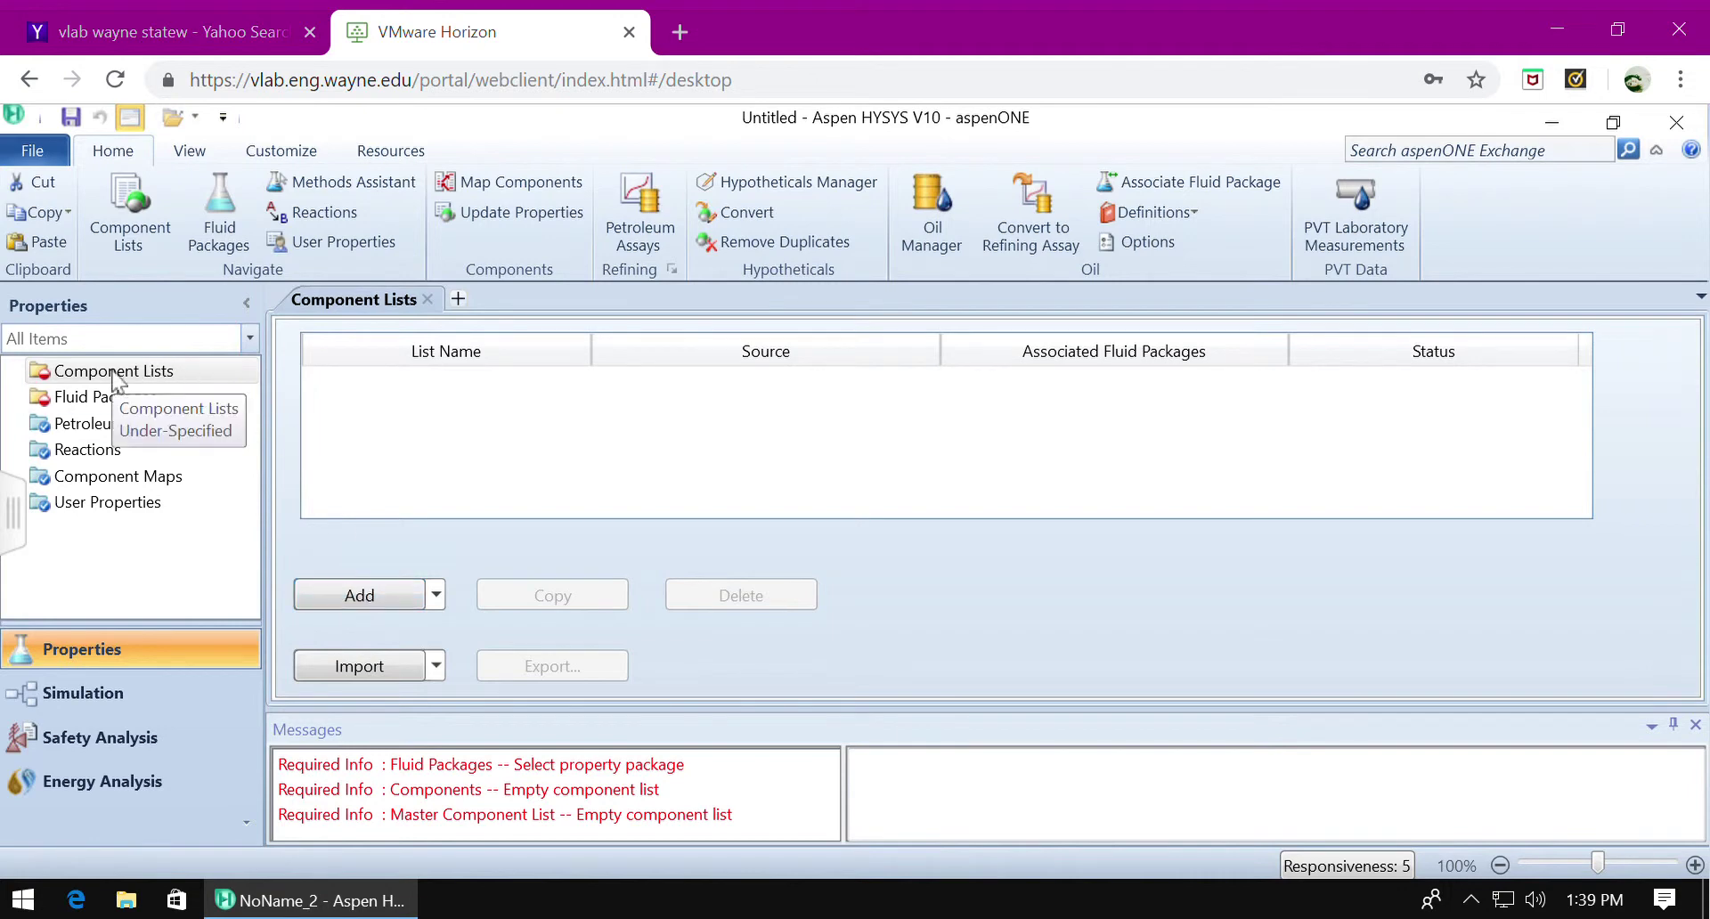
pyautogui.click(386, 611)
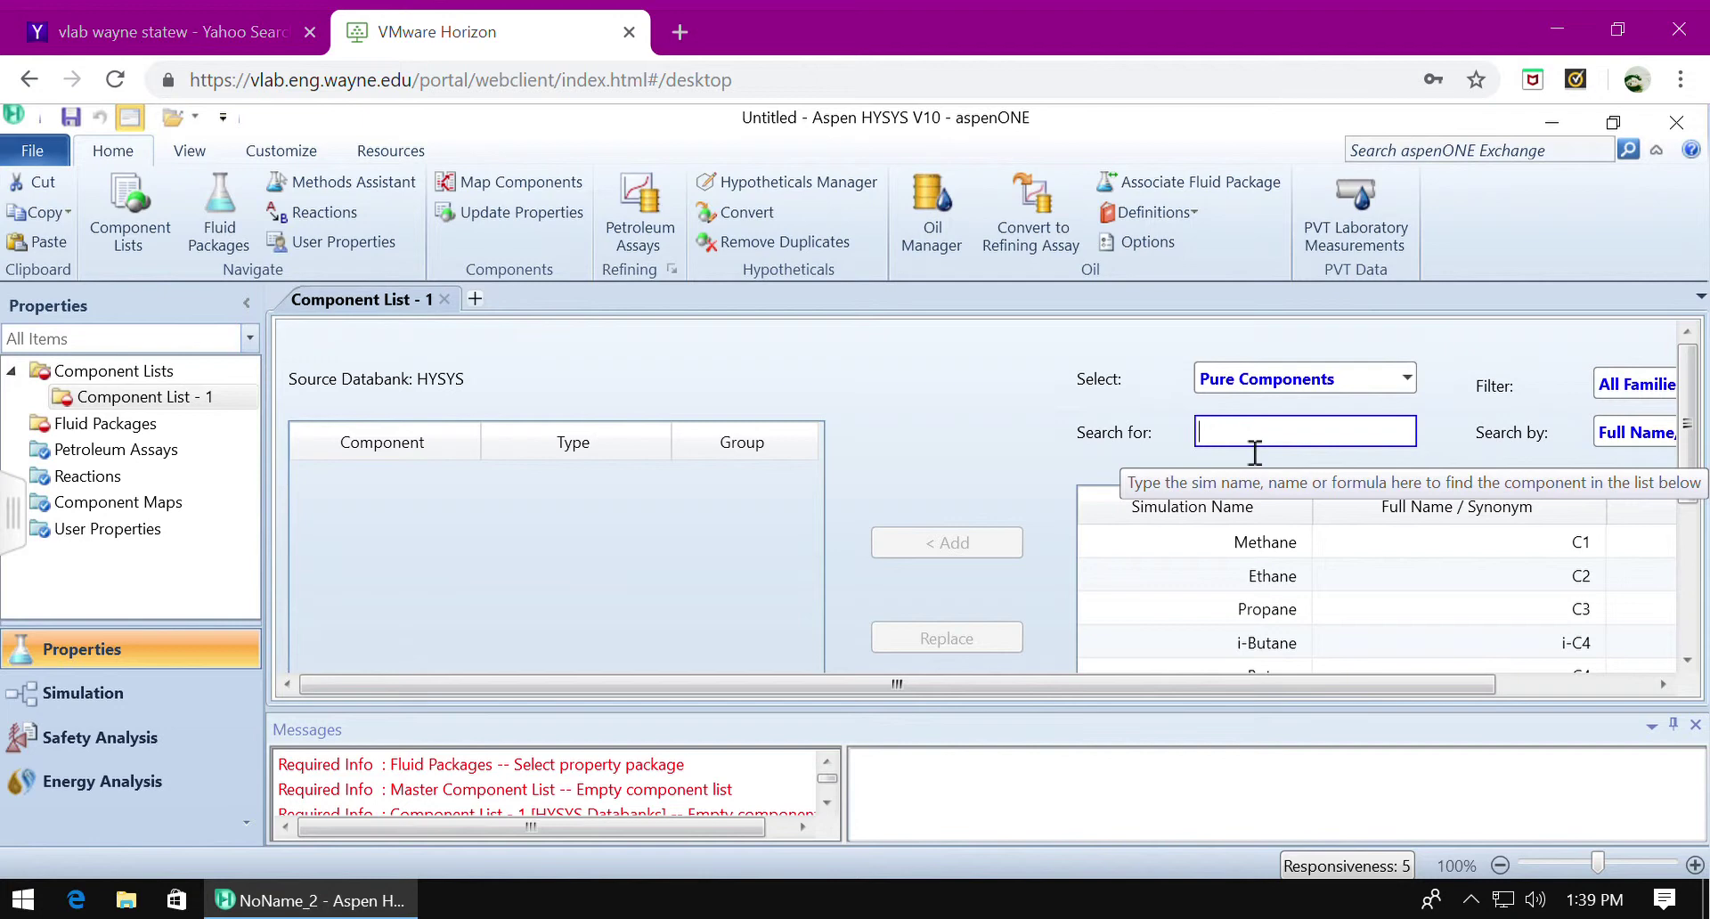
# Find the pure components n-Butane and n-Hexane by name and add them to the component list
pyautogui.write('n-')
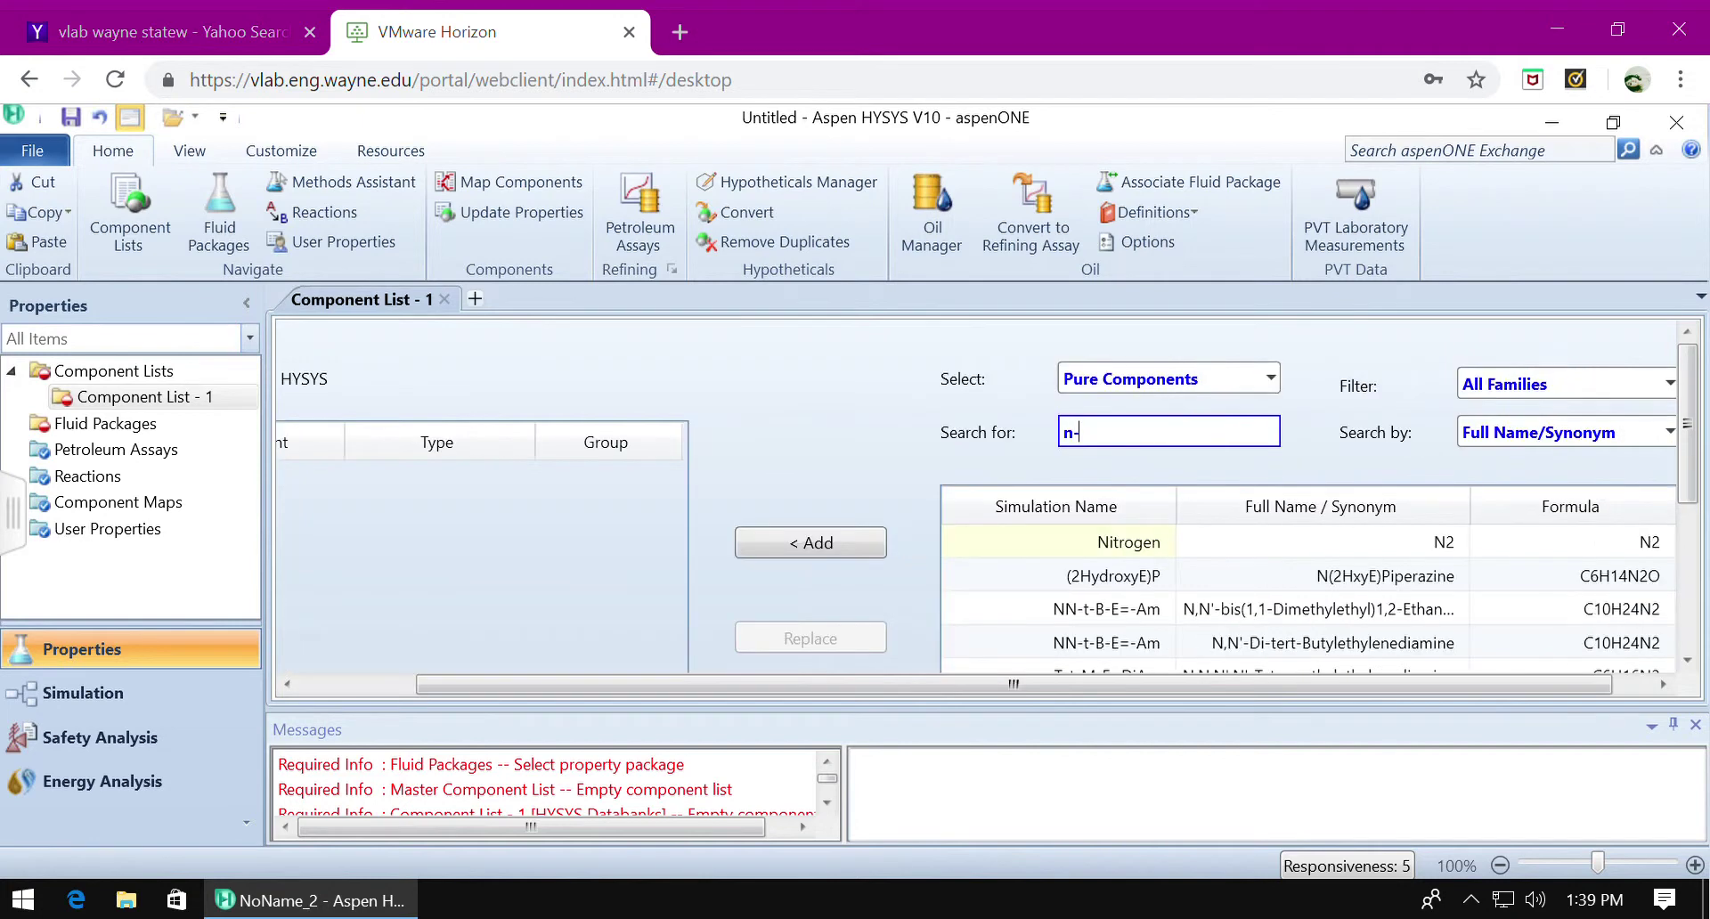
pyautogui.write('butane')
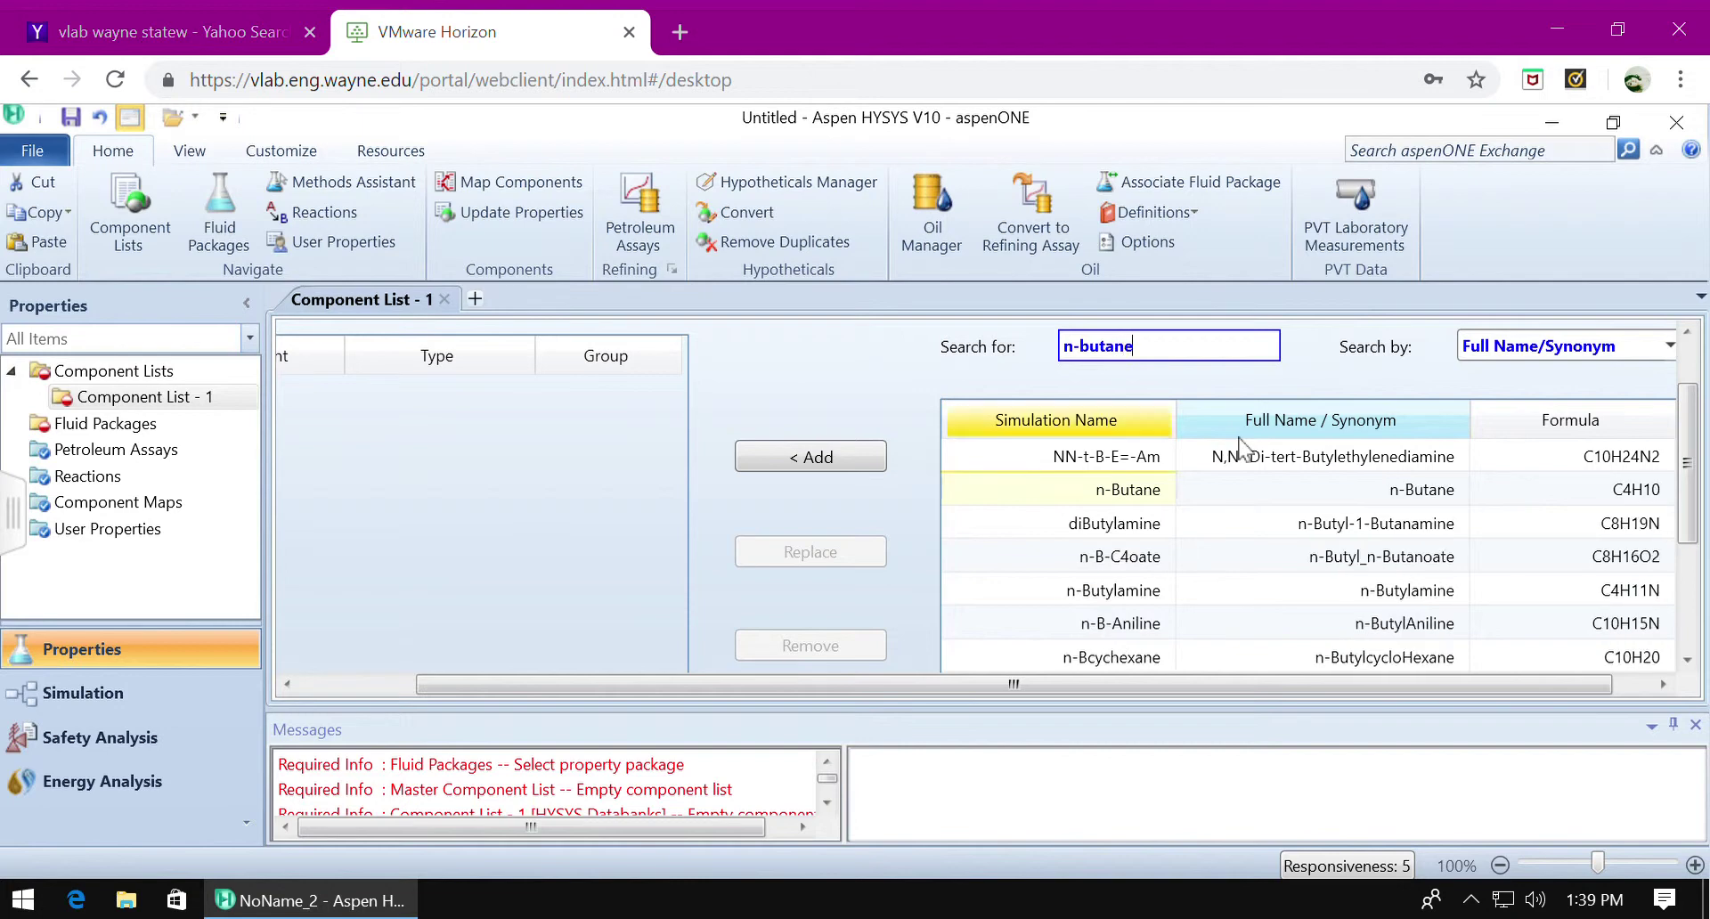
pyautogui.press('Return')
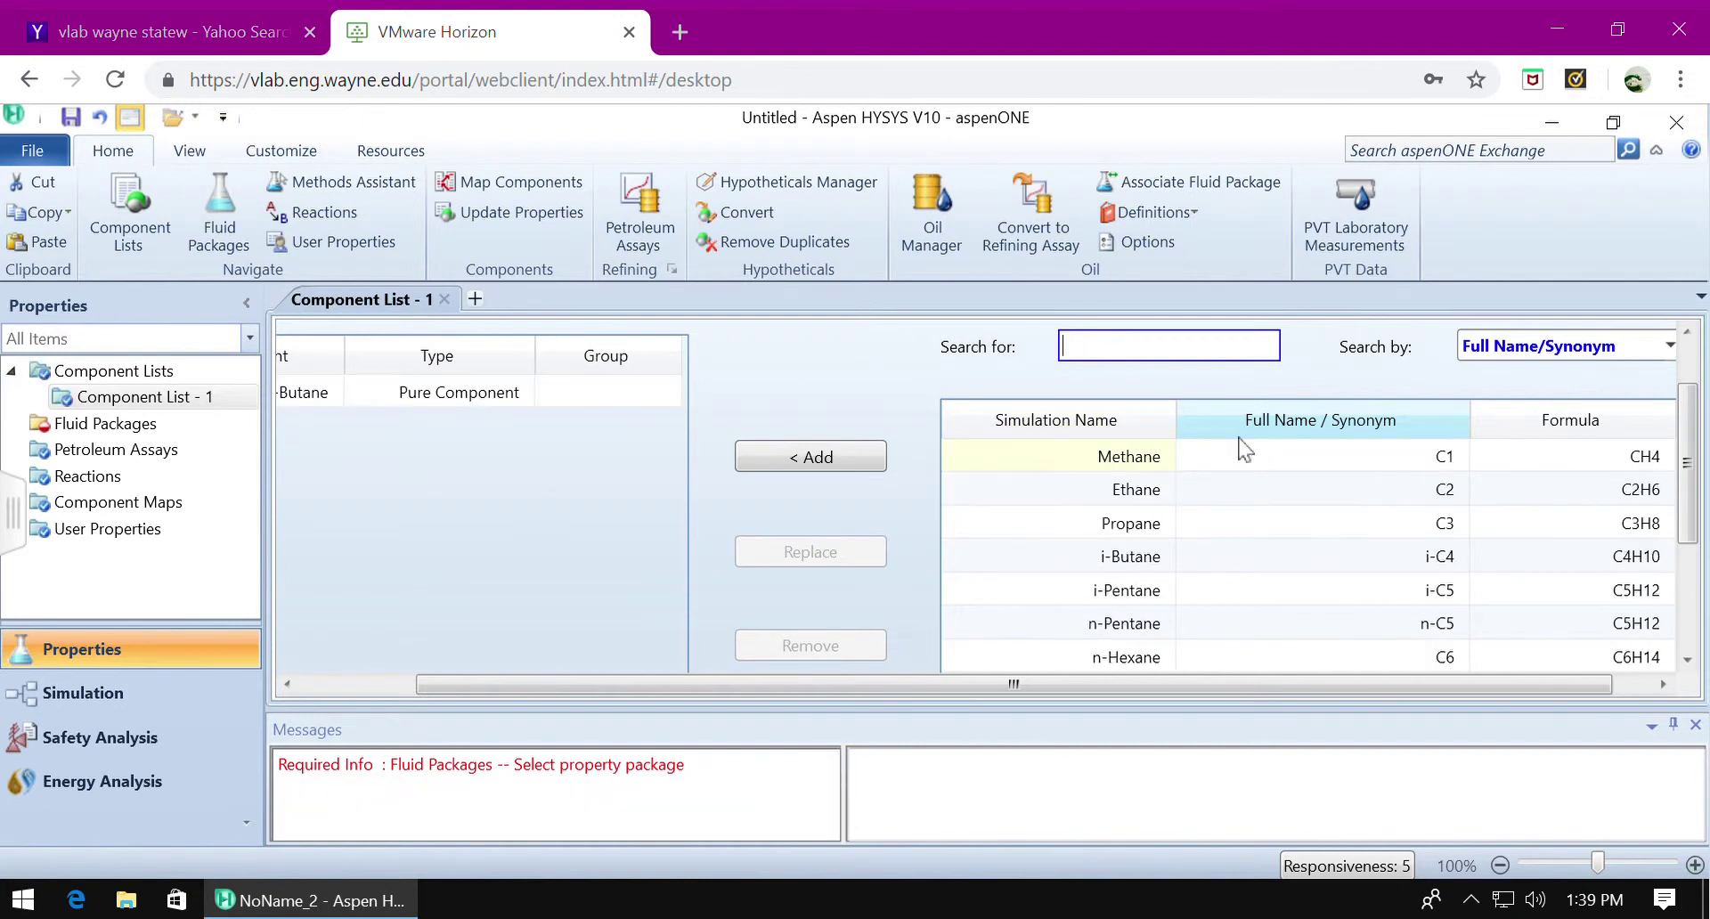
pyautogui.write('n')
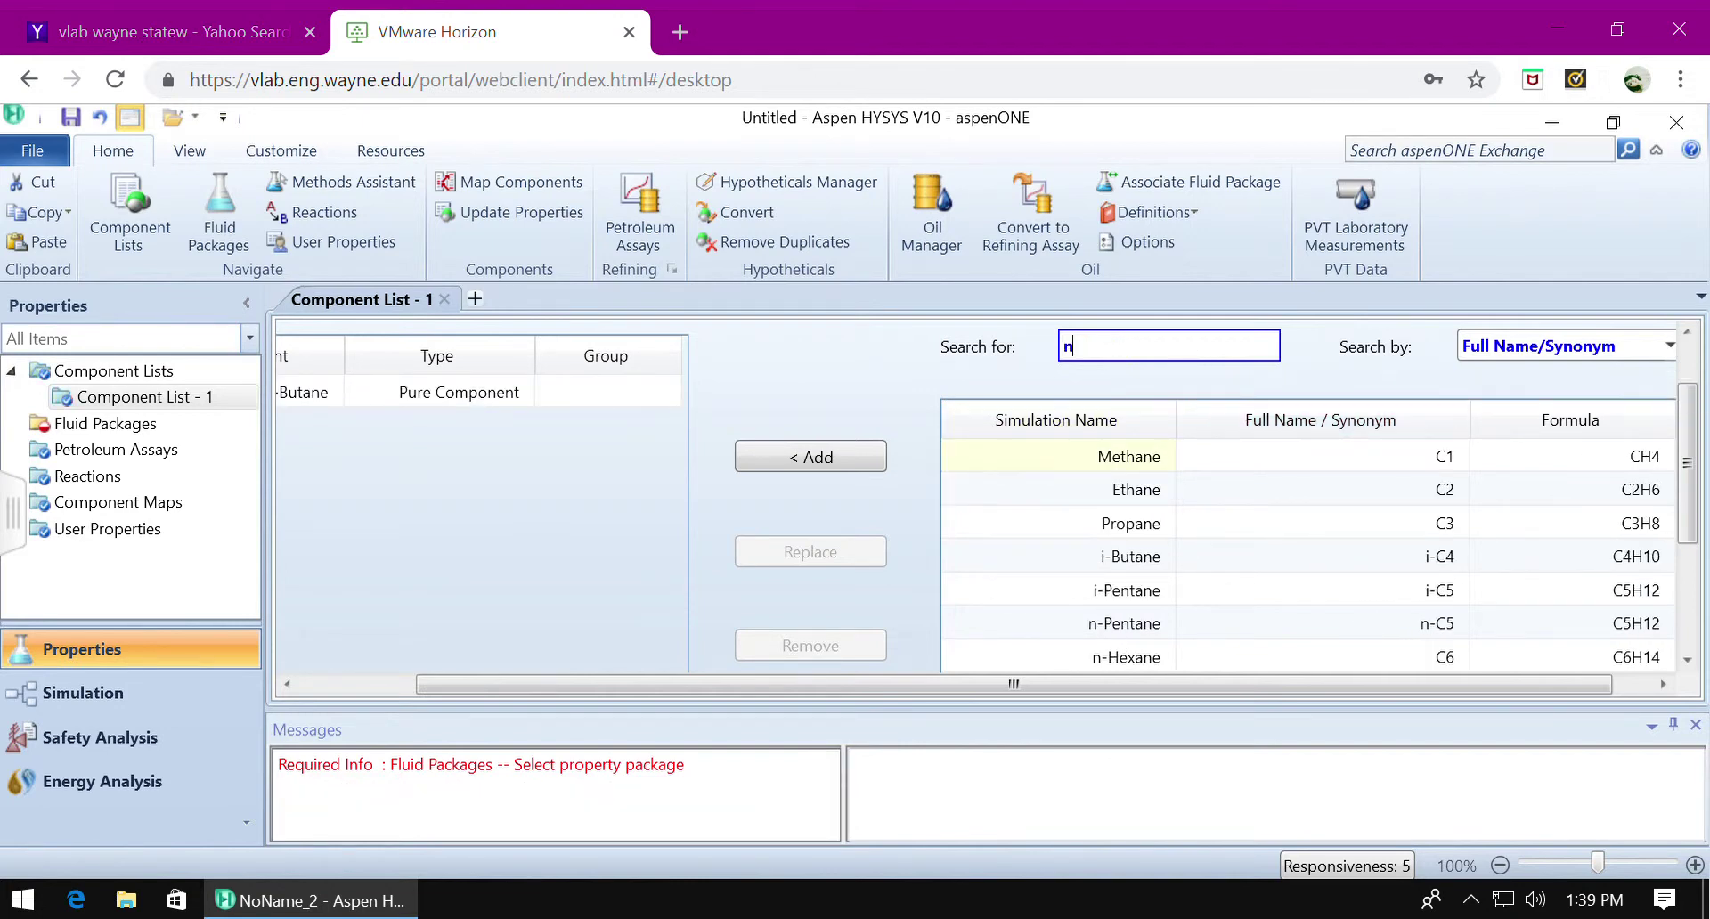
pyautogui.write('-hexa')
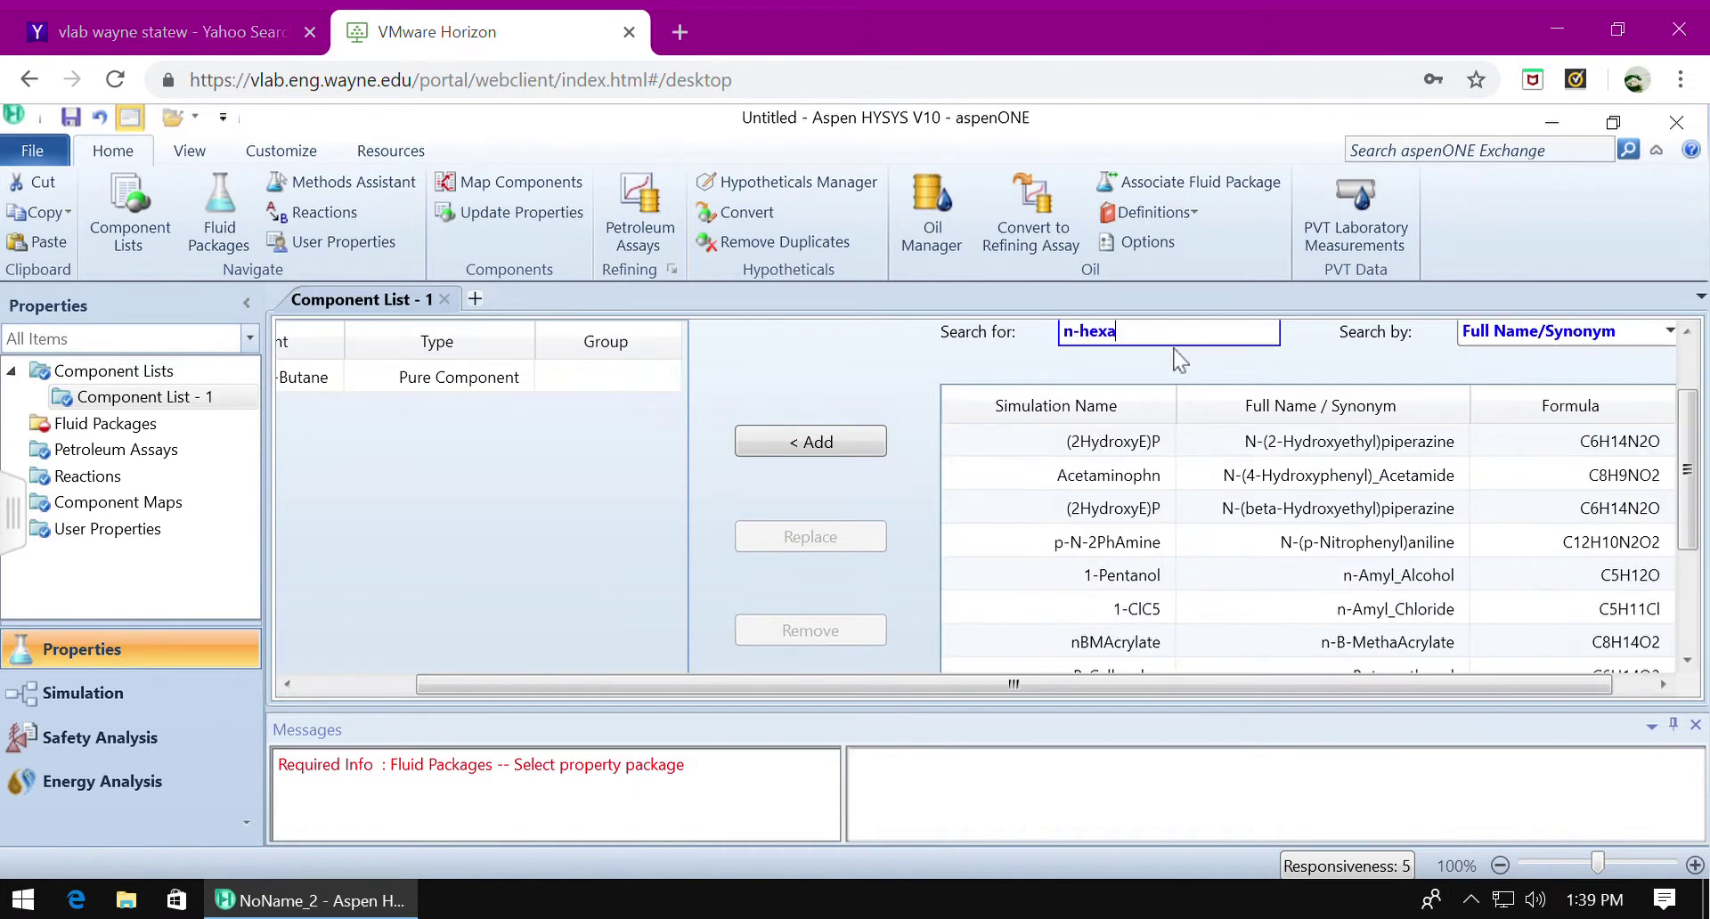
pyautogui.write('ne')
pyautogui.press('Return')
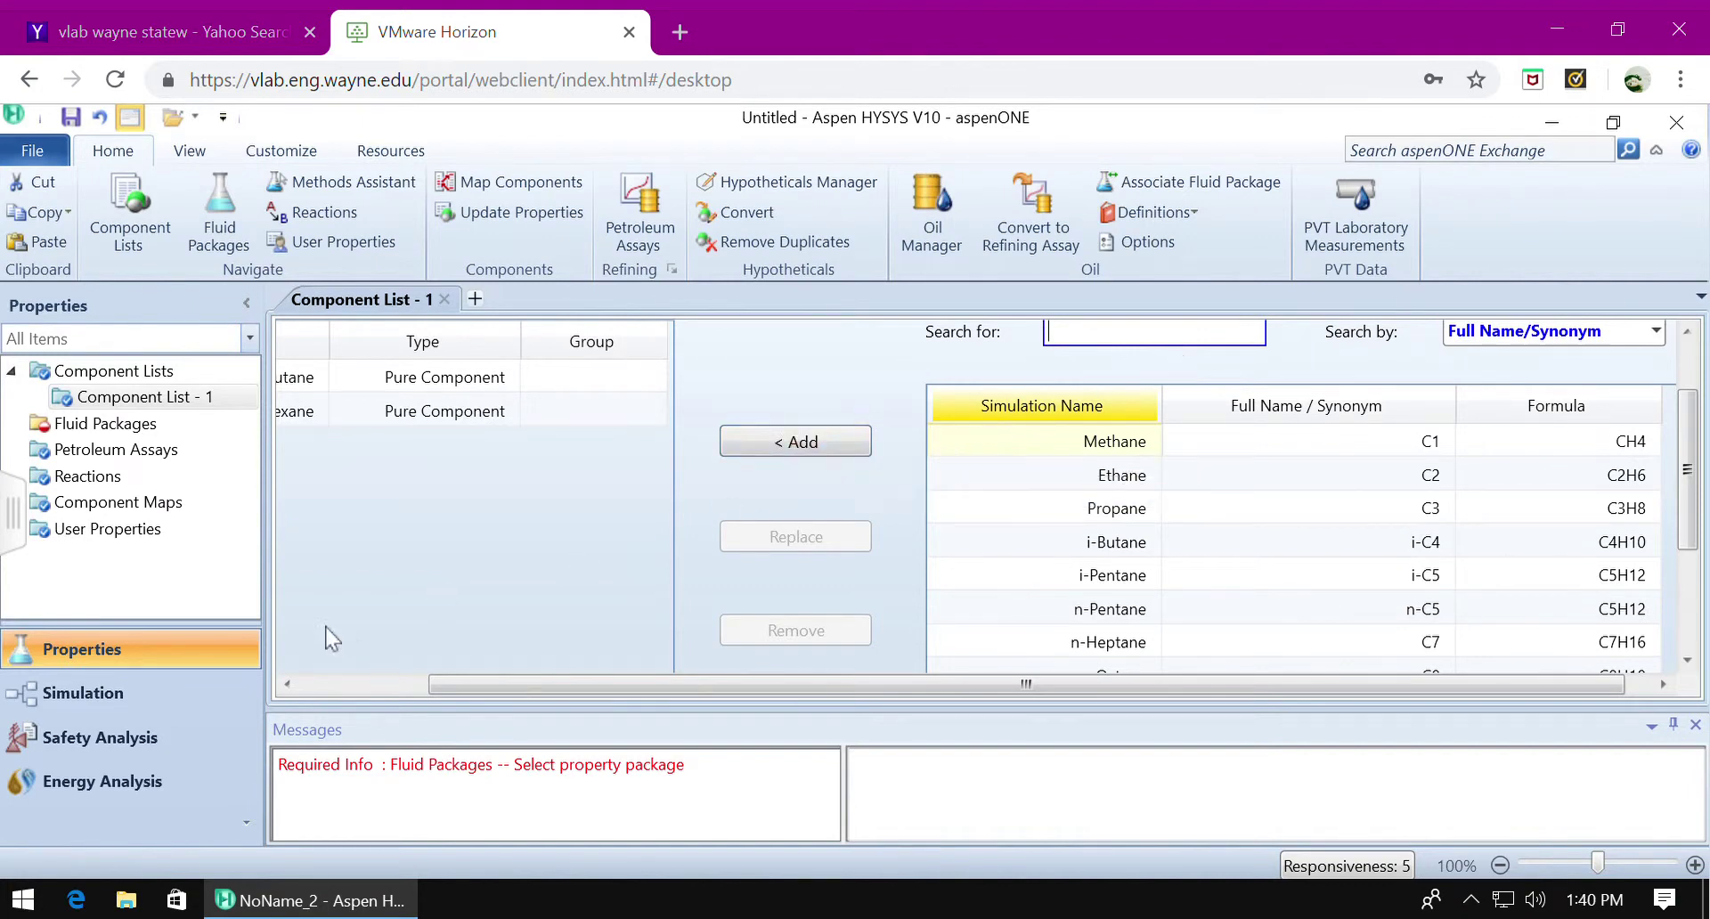
pyautogui.click(286, 684)
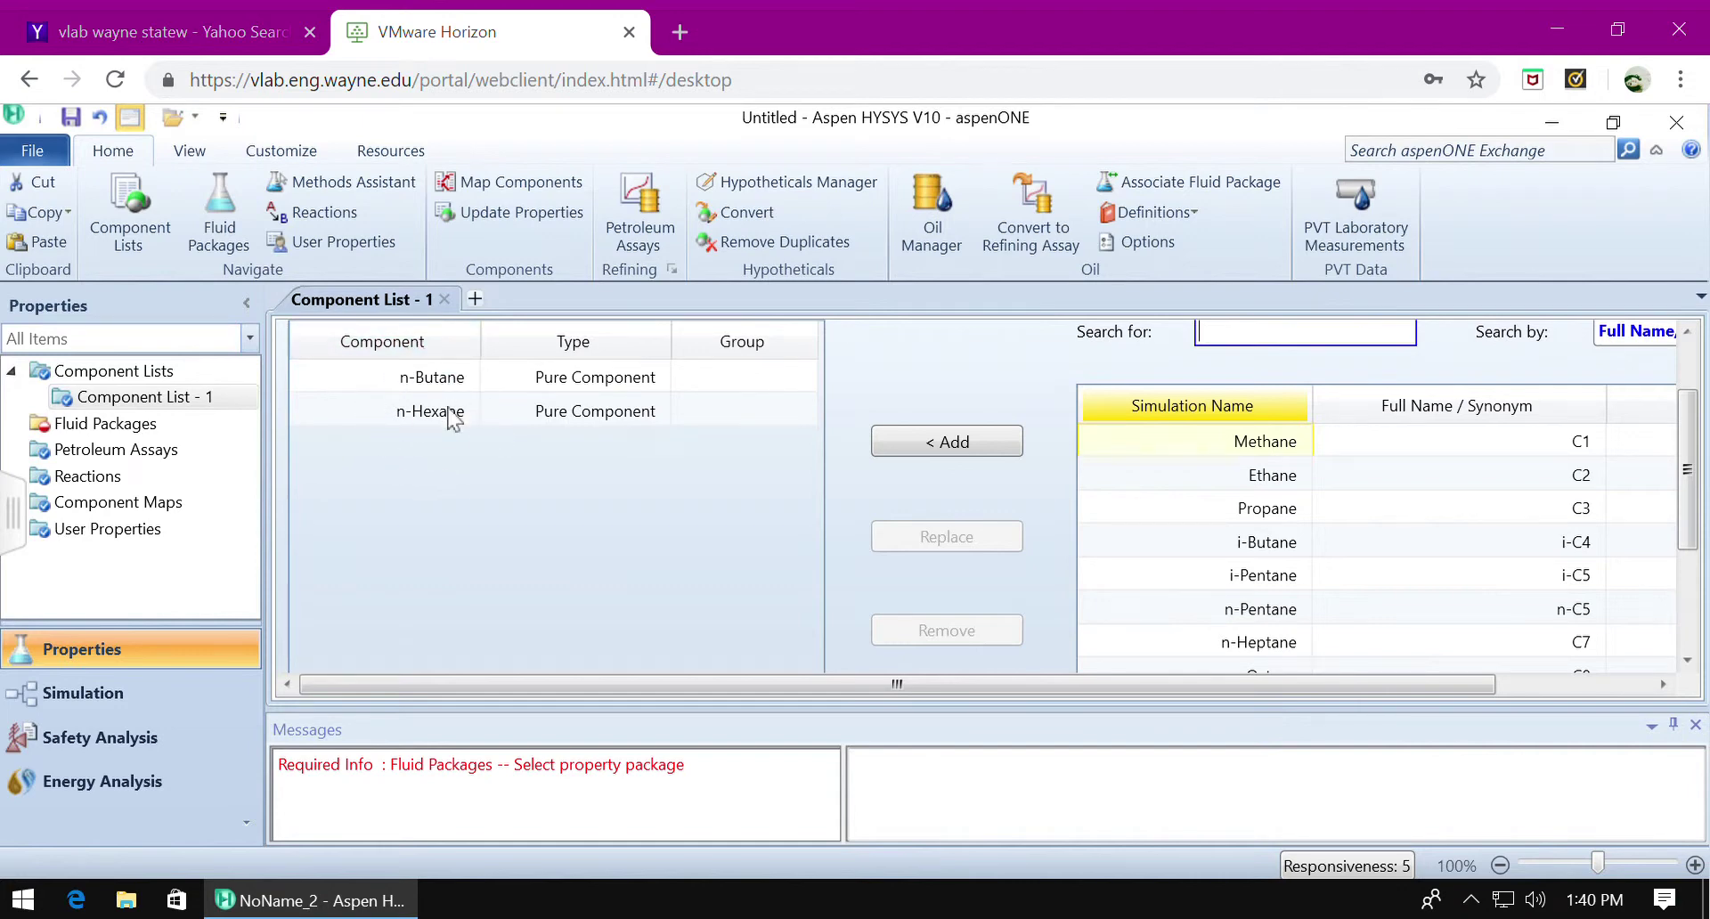
# Add a fluid package that uses the Peng-Robinson property package for the component list
pyautogui.click(152, 428)
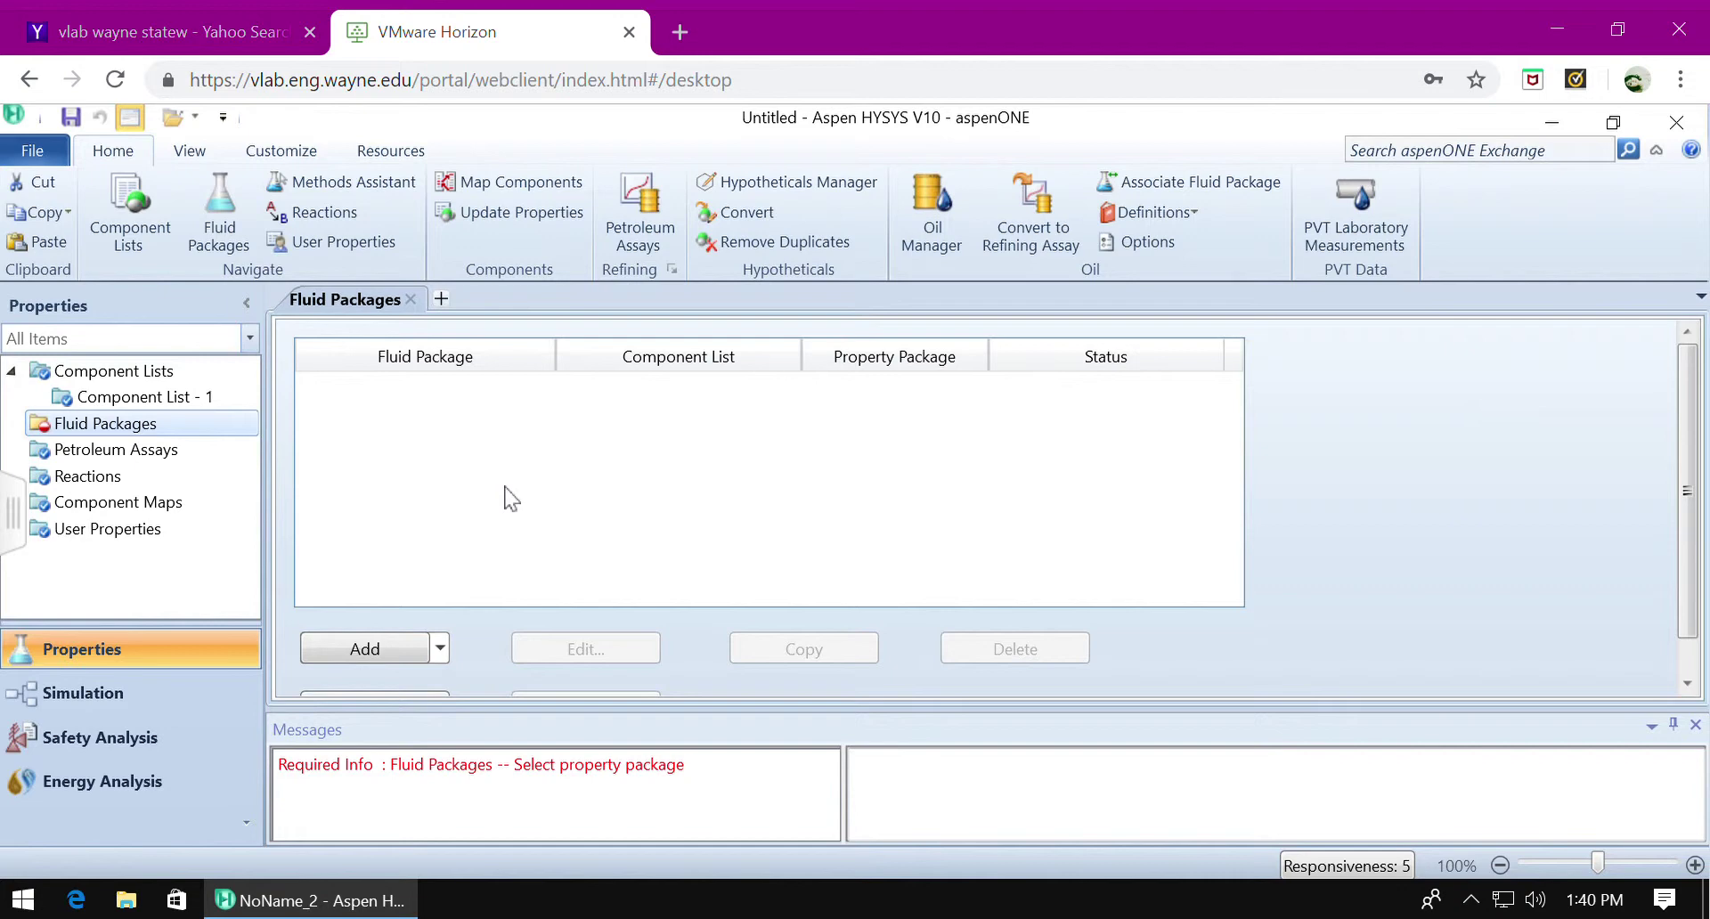
pyautogui.click(395, 640)
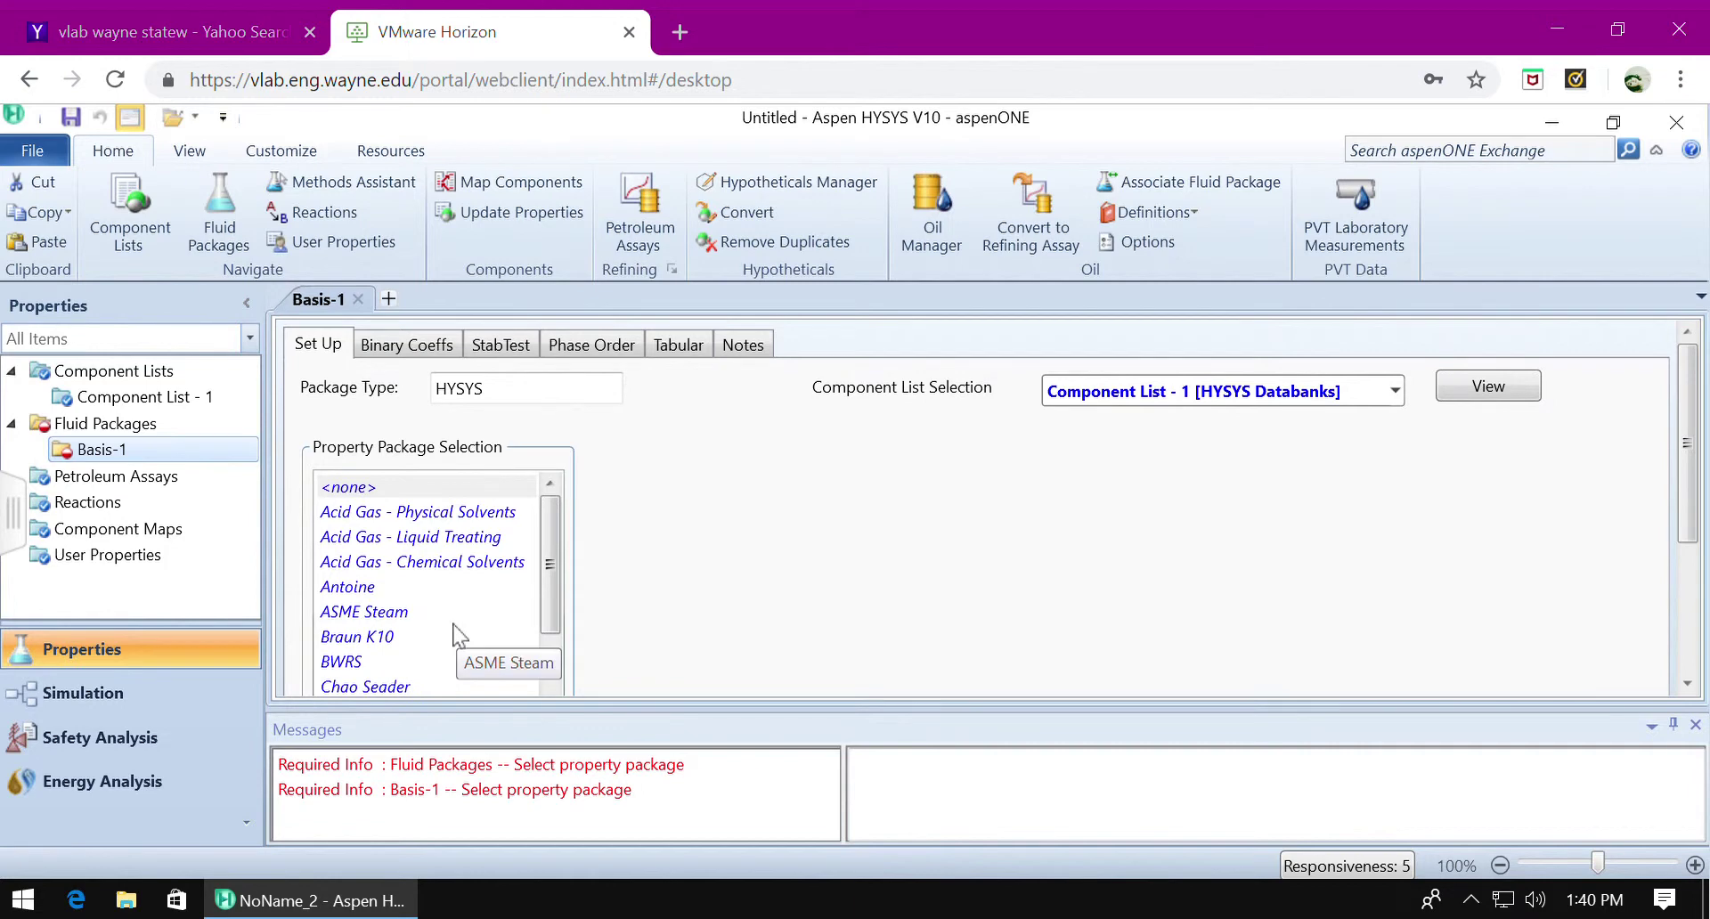
pyautogui.scroll(-7, 459, 634)
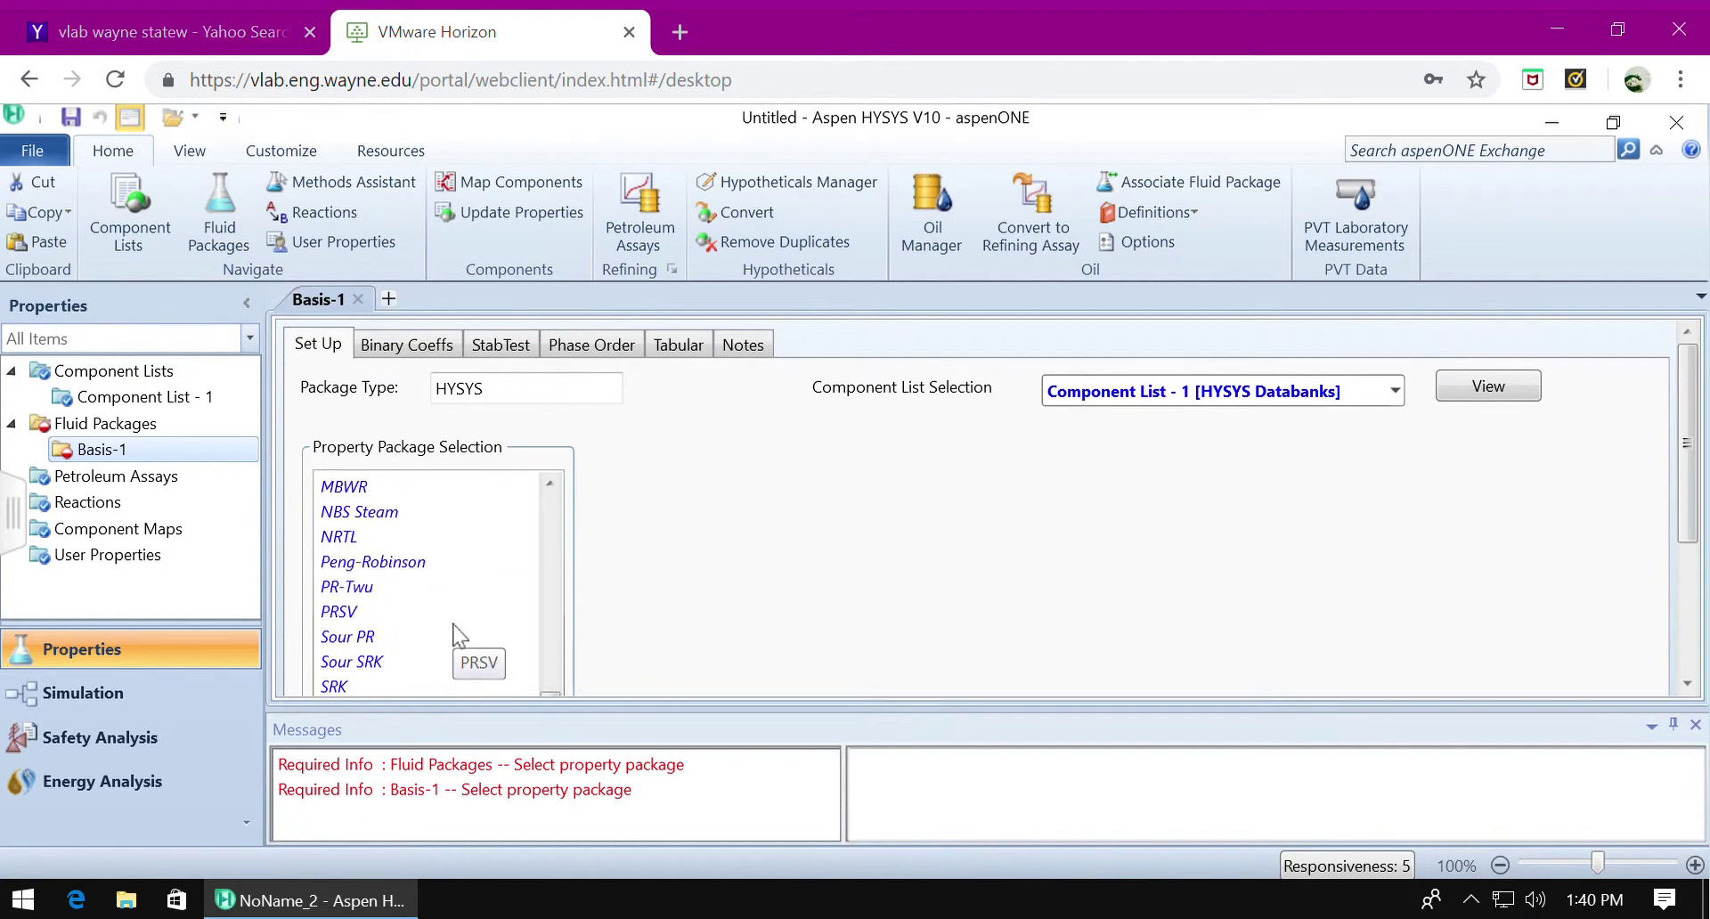
pyautogui.click(403, 561)
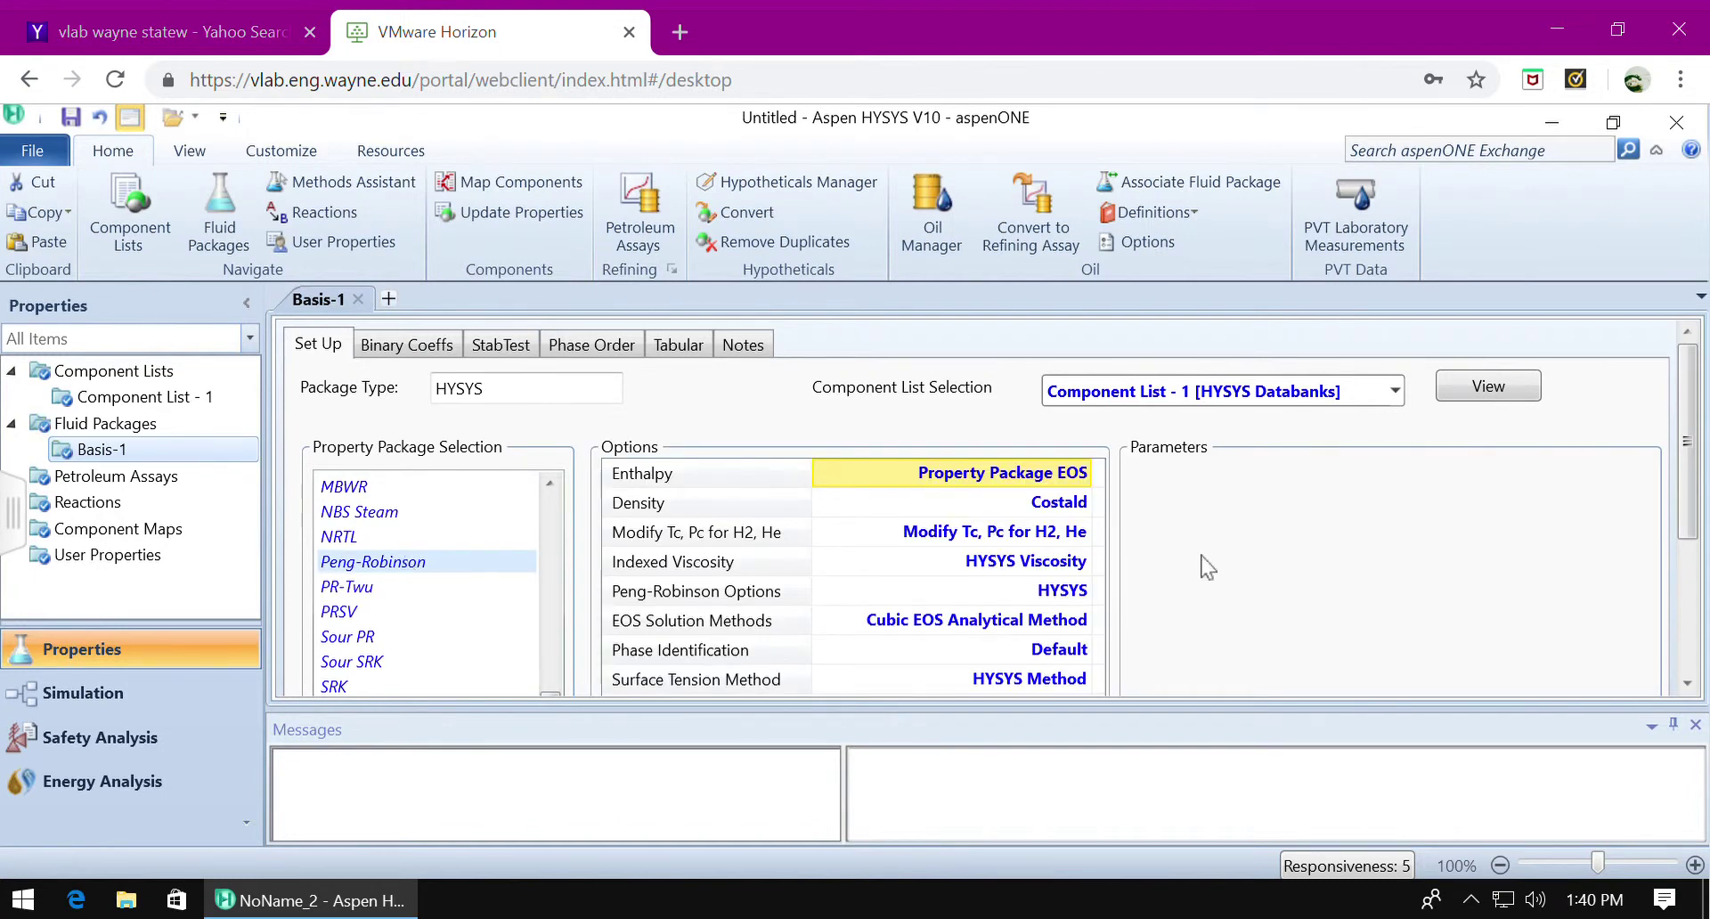
pyautogui.click(1687, 684)
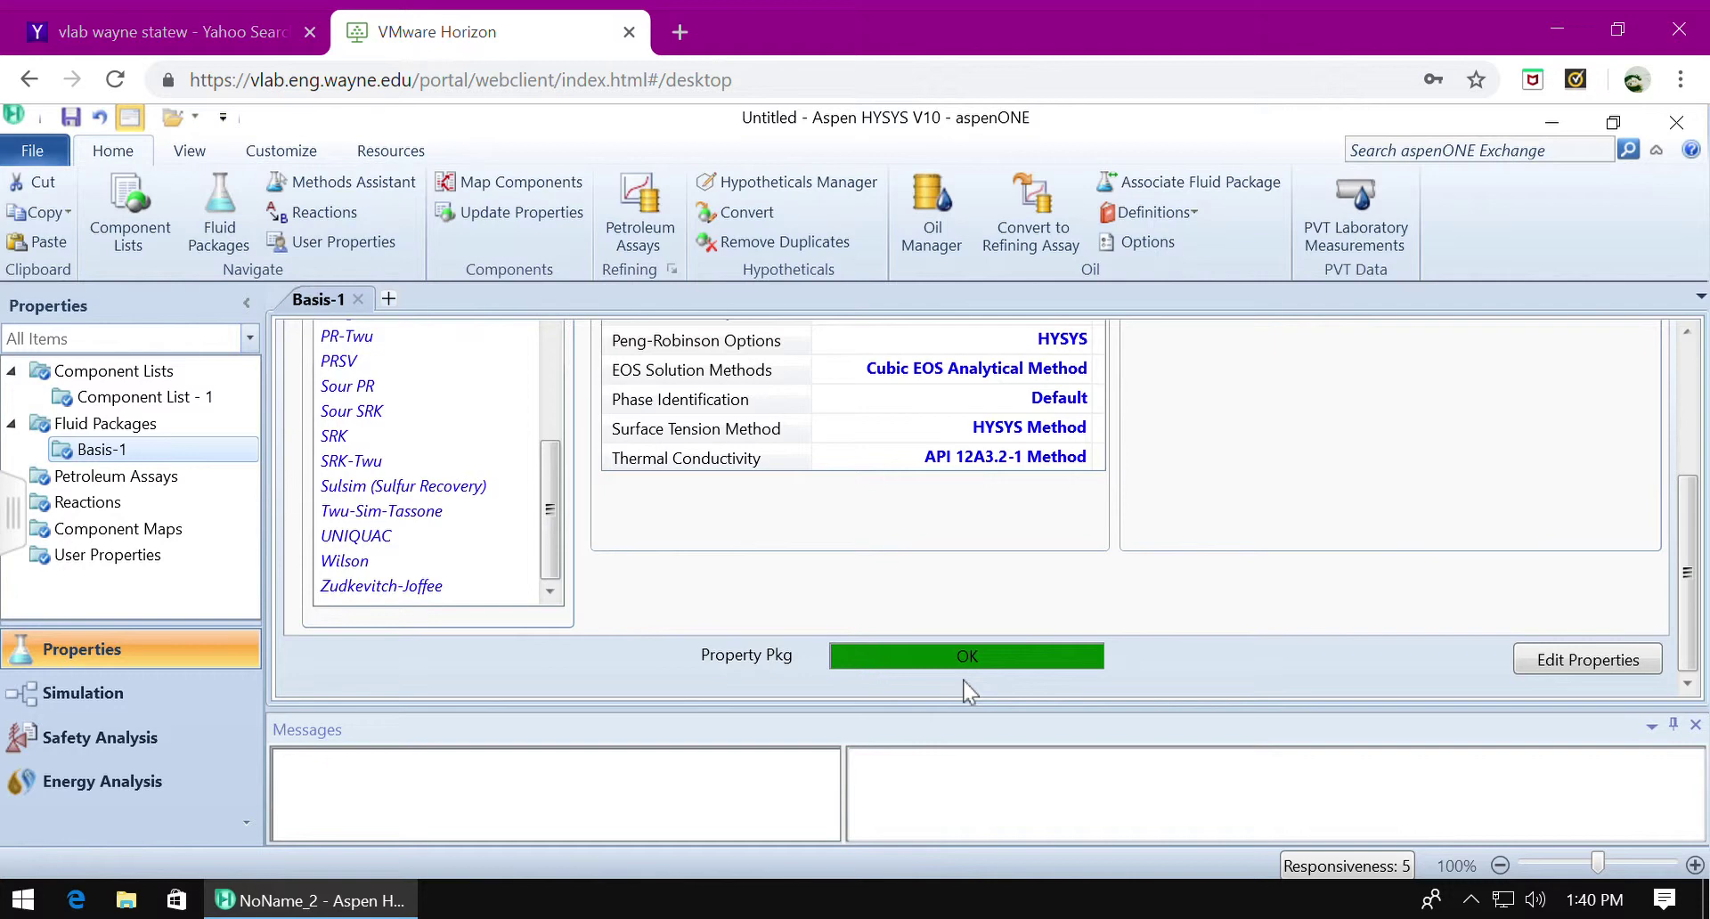
# Switch to the simulation environment and place a material stream on the empty flowsheet
pyautogui.click(130, 702)
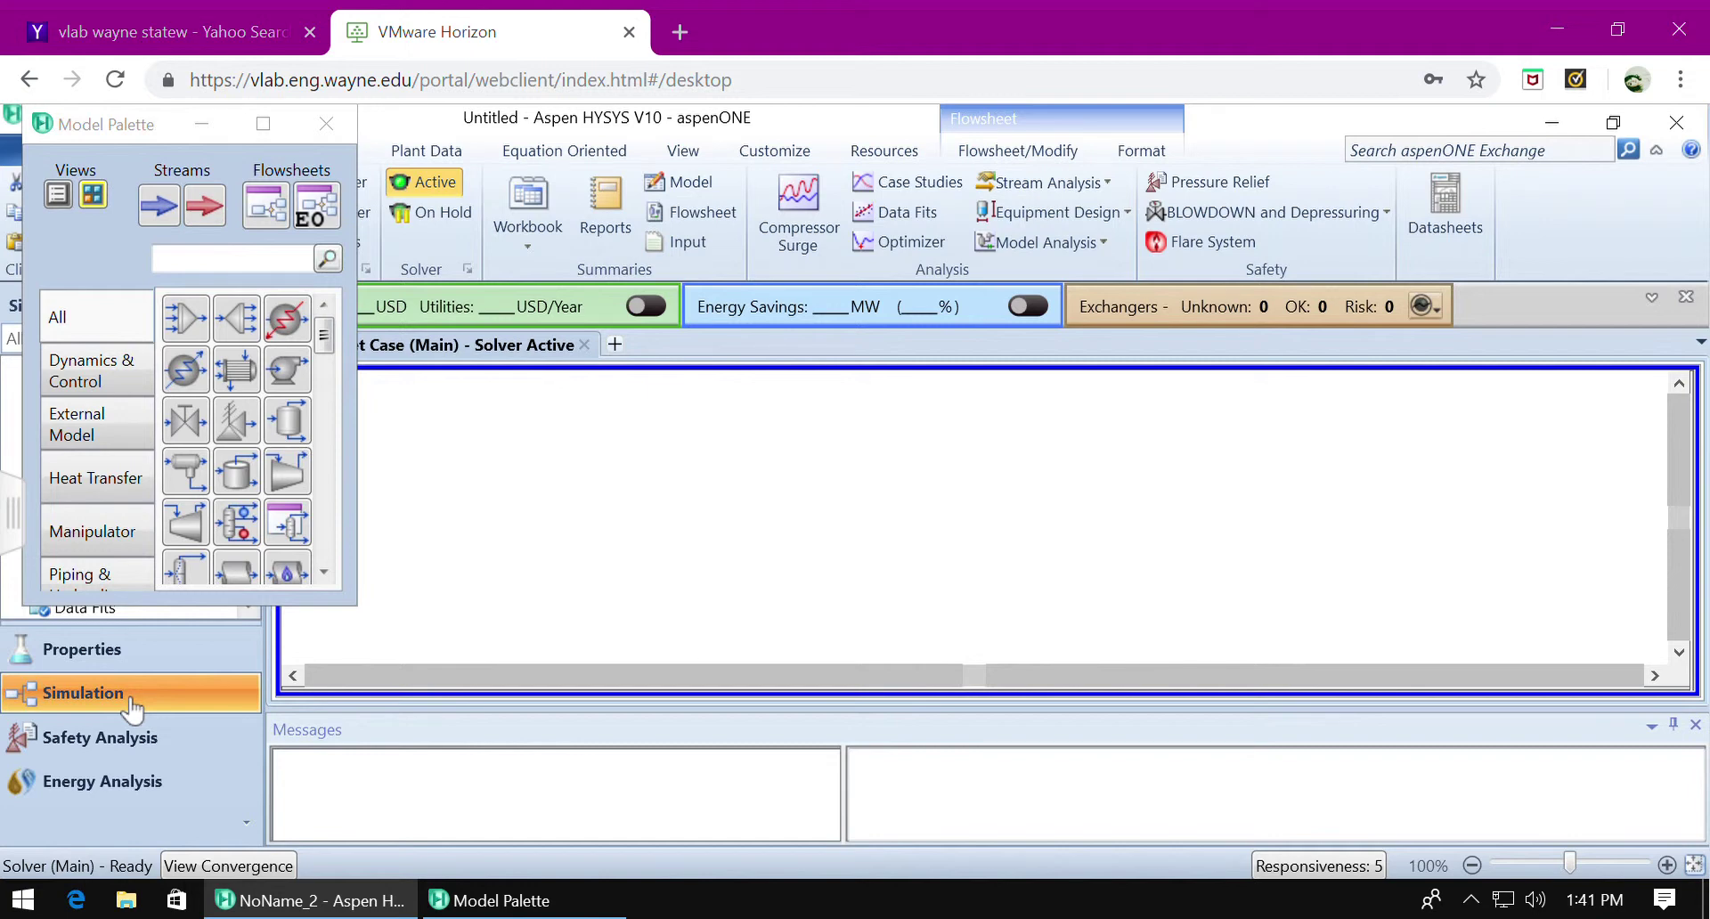
pyautogui.click(167, 223)
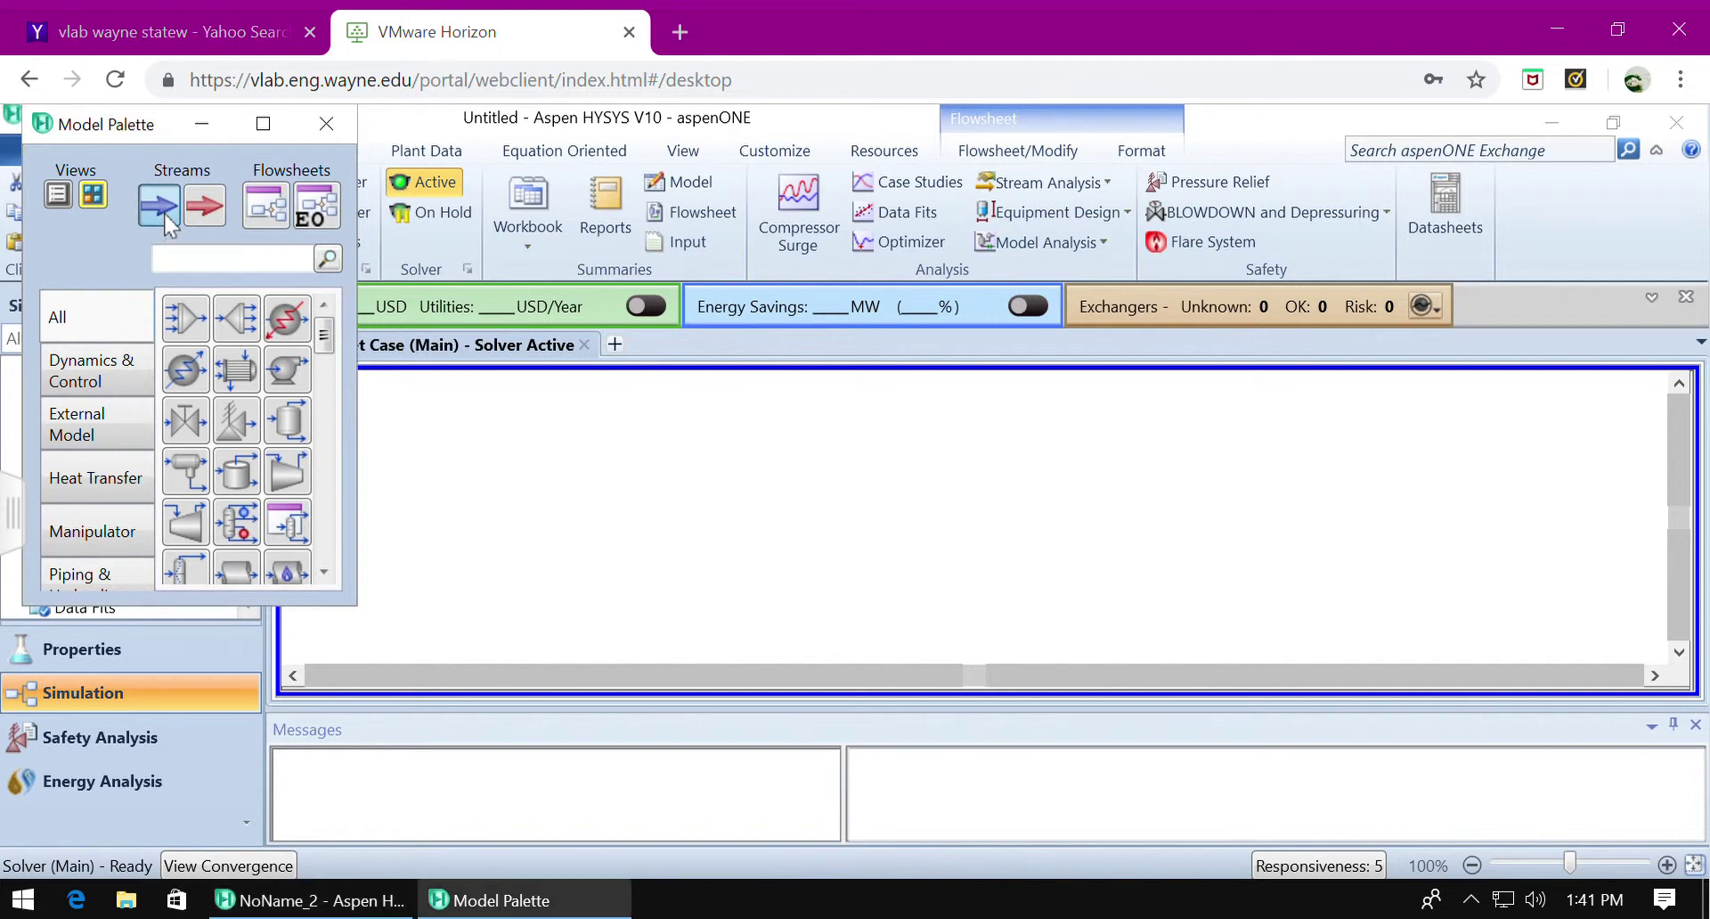
pyautogui.click(452, 441)
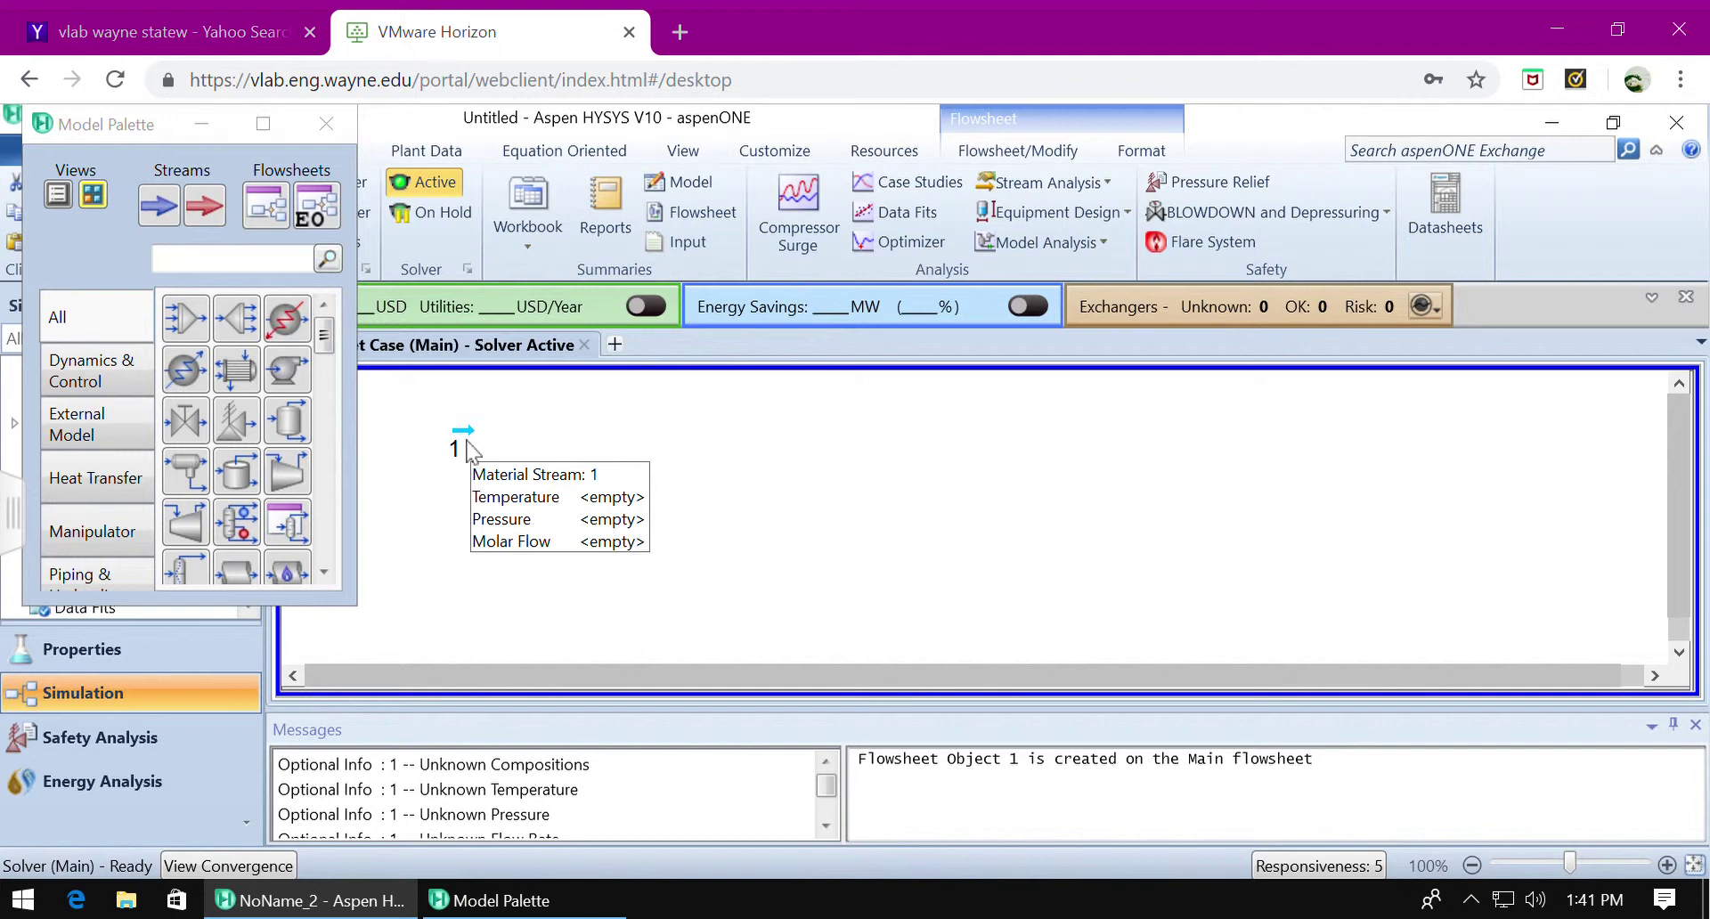
# Open the new material stream's properties, move its window fully into view and rename the stream Feed
pyautogui.doubleClick(467, 443)
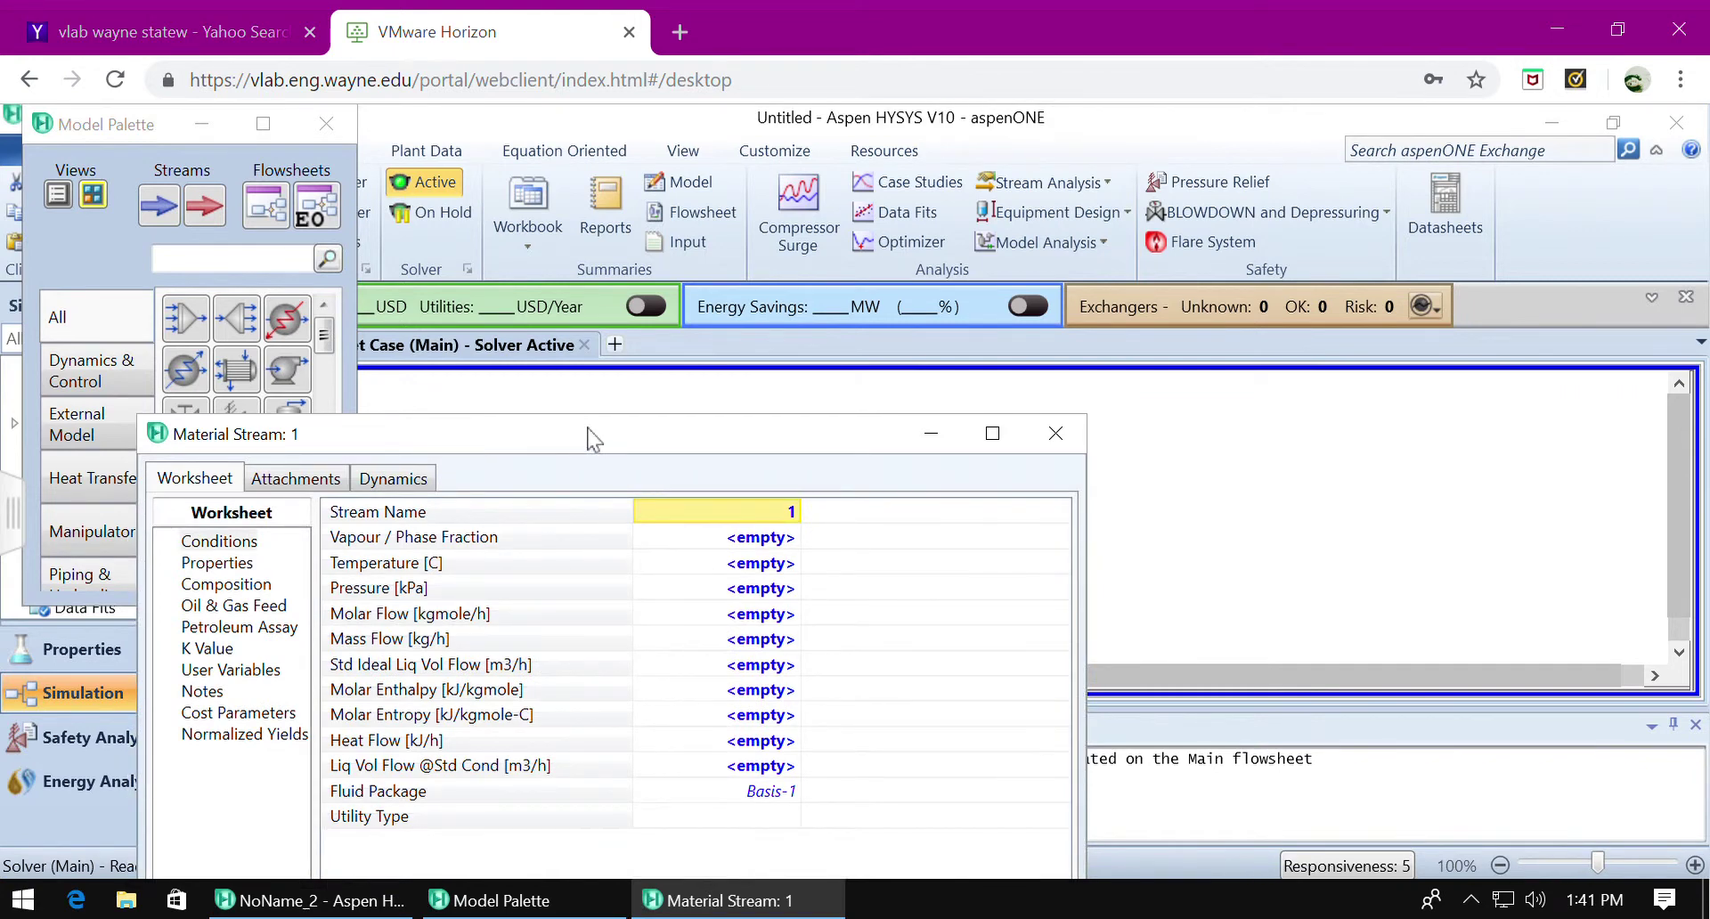
pyautogui.moveTo(595, 438); pyautogui.dragTo(944, 106)
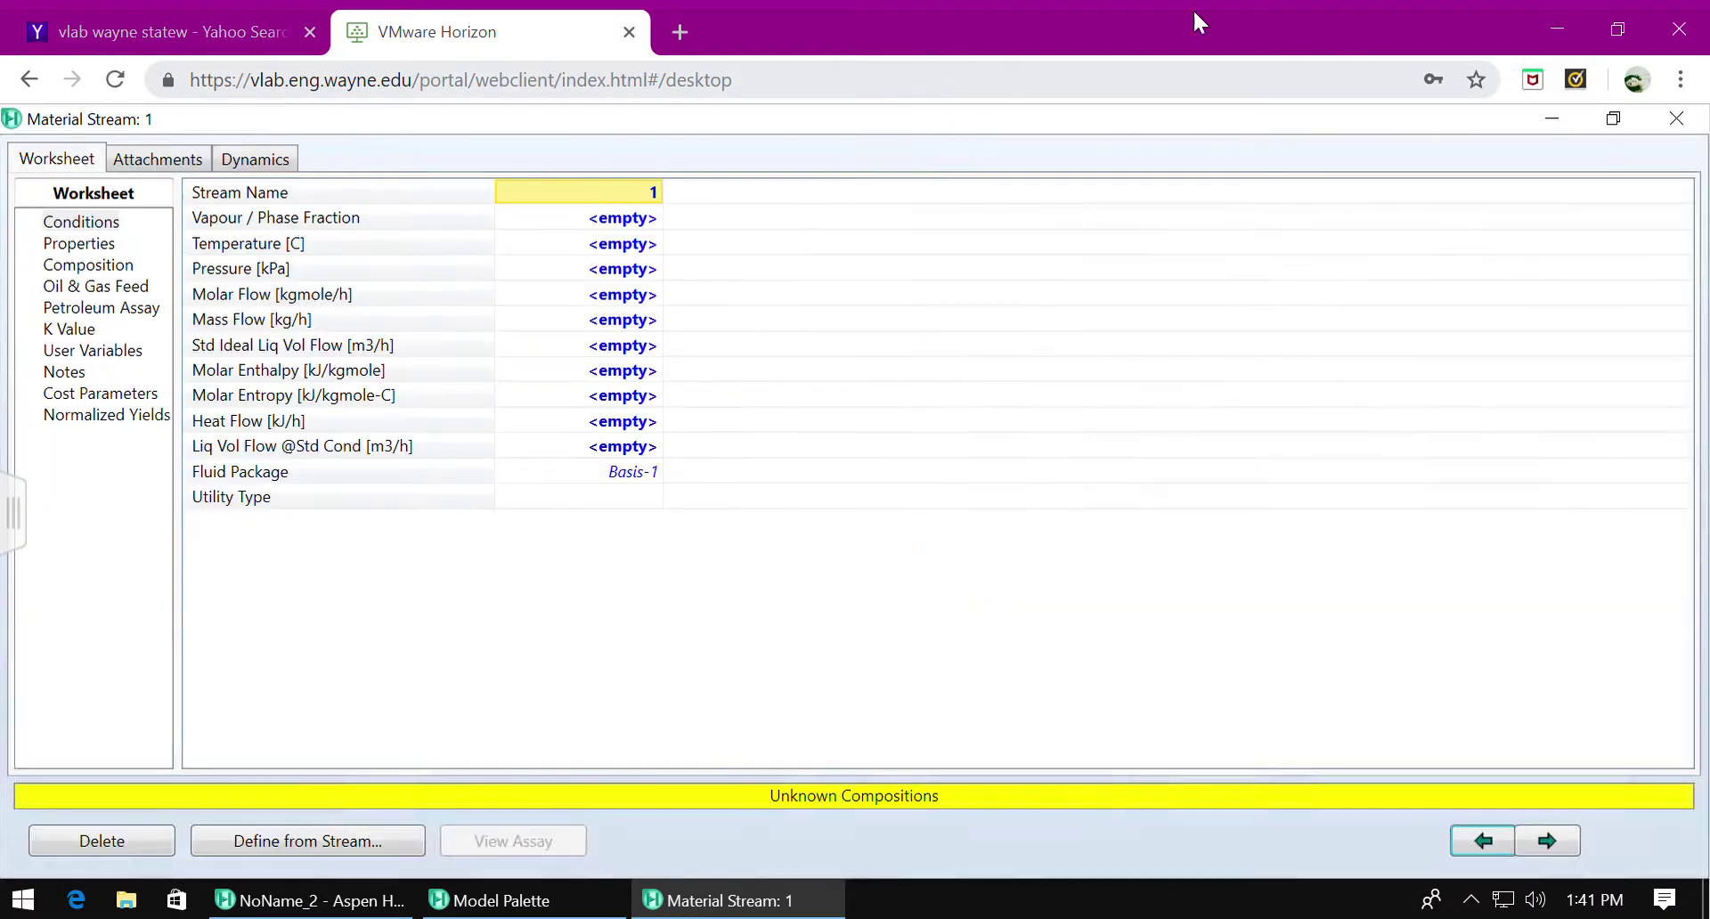
pyautogui.click(1614, 118)
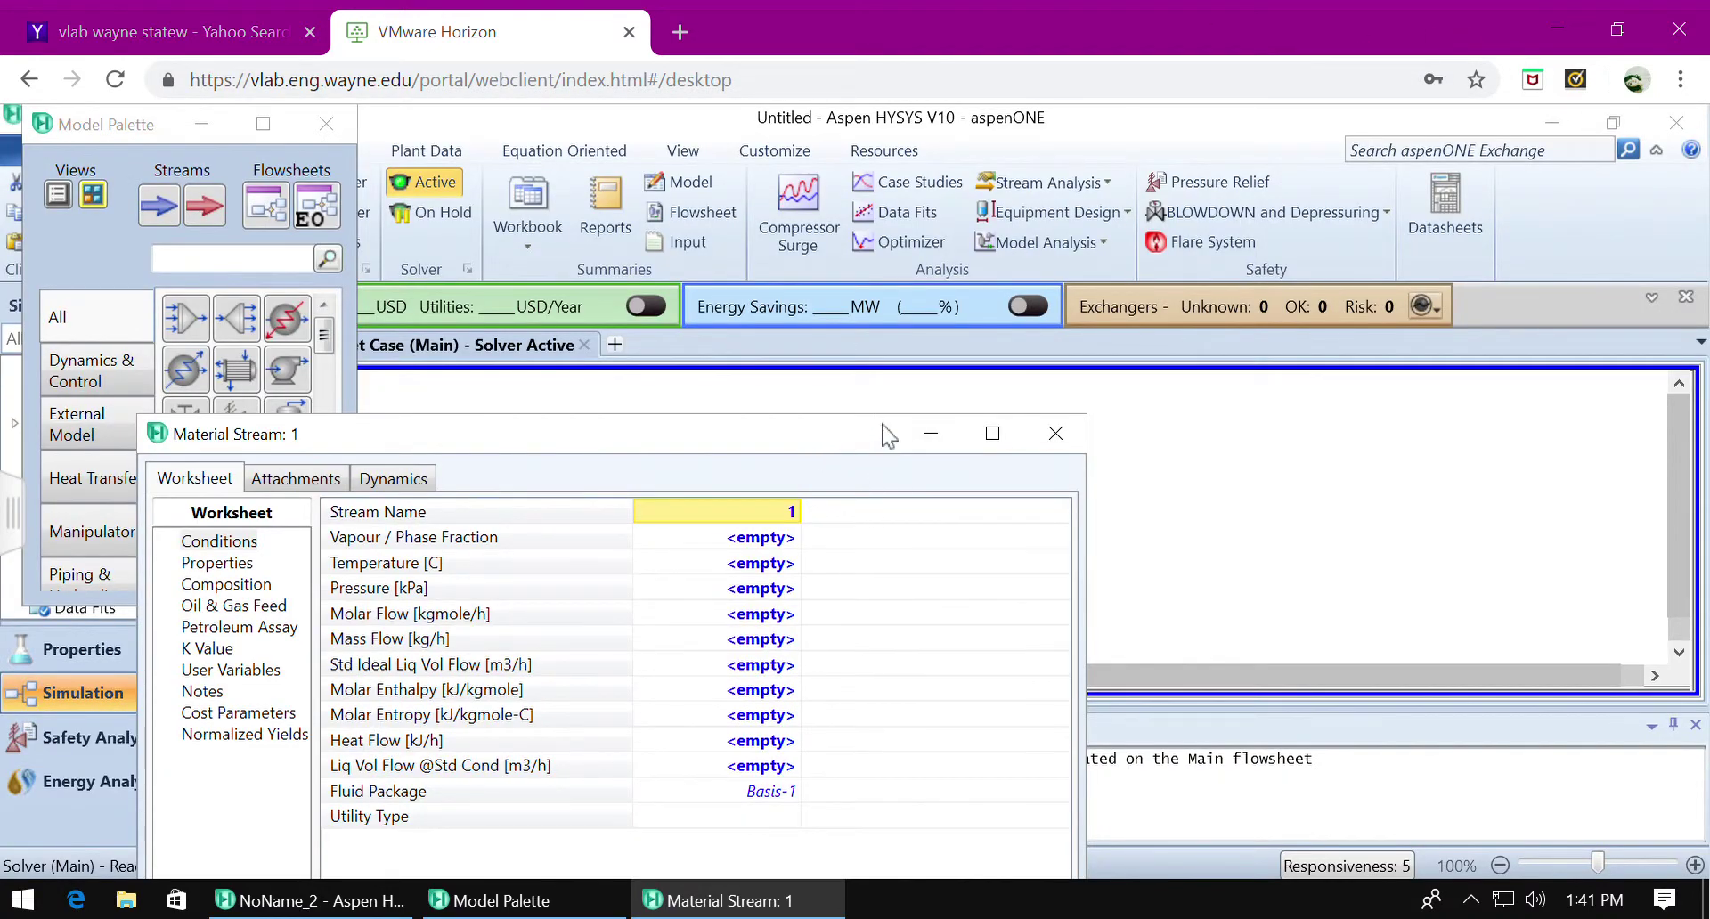
pyautogui.moveTo(884, 426); pyautogui.dragTo(1049, 183)
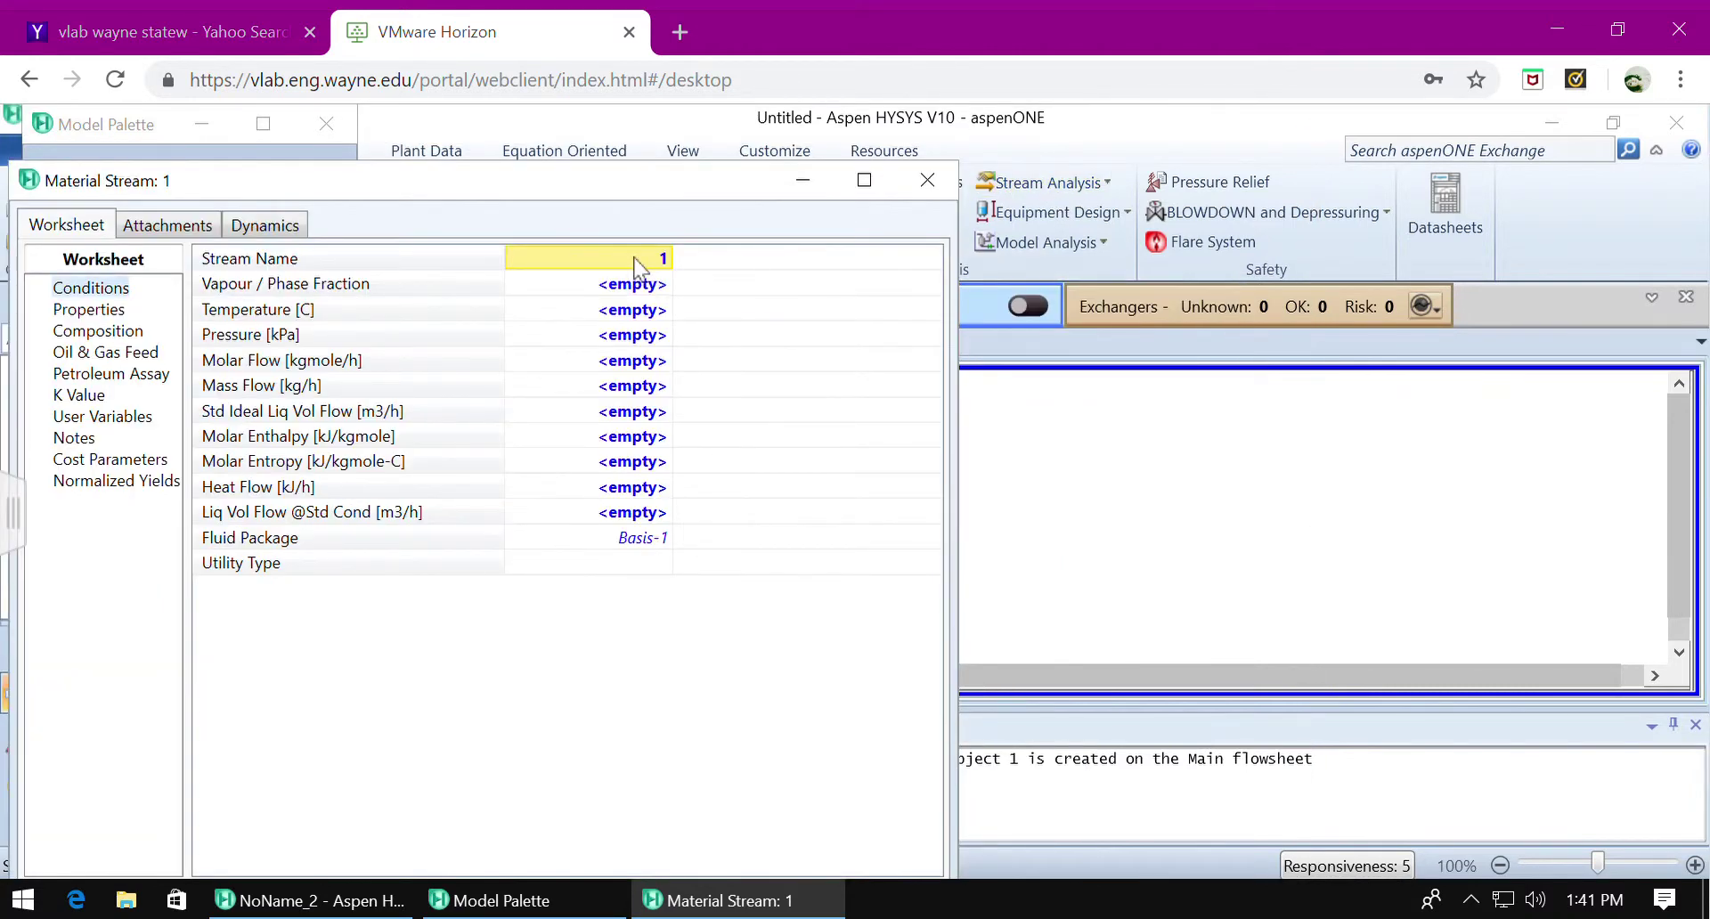
pyautogui.write('Feed')
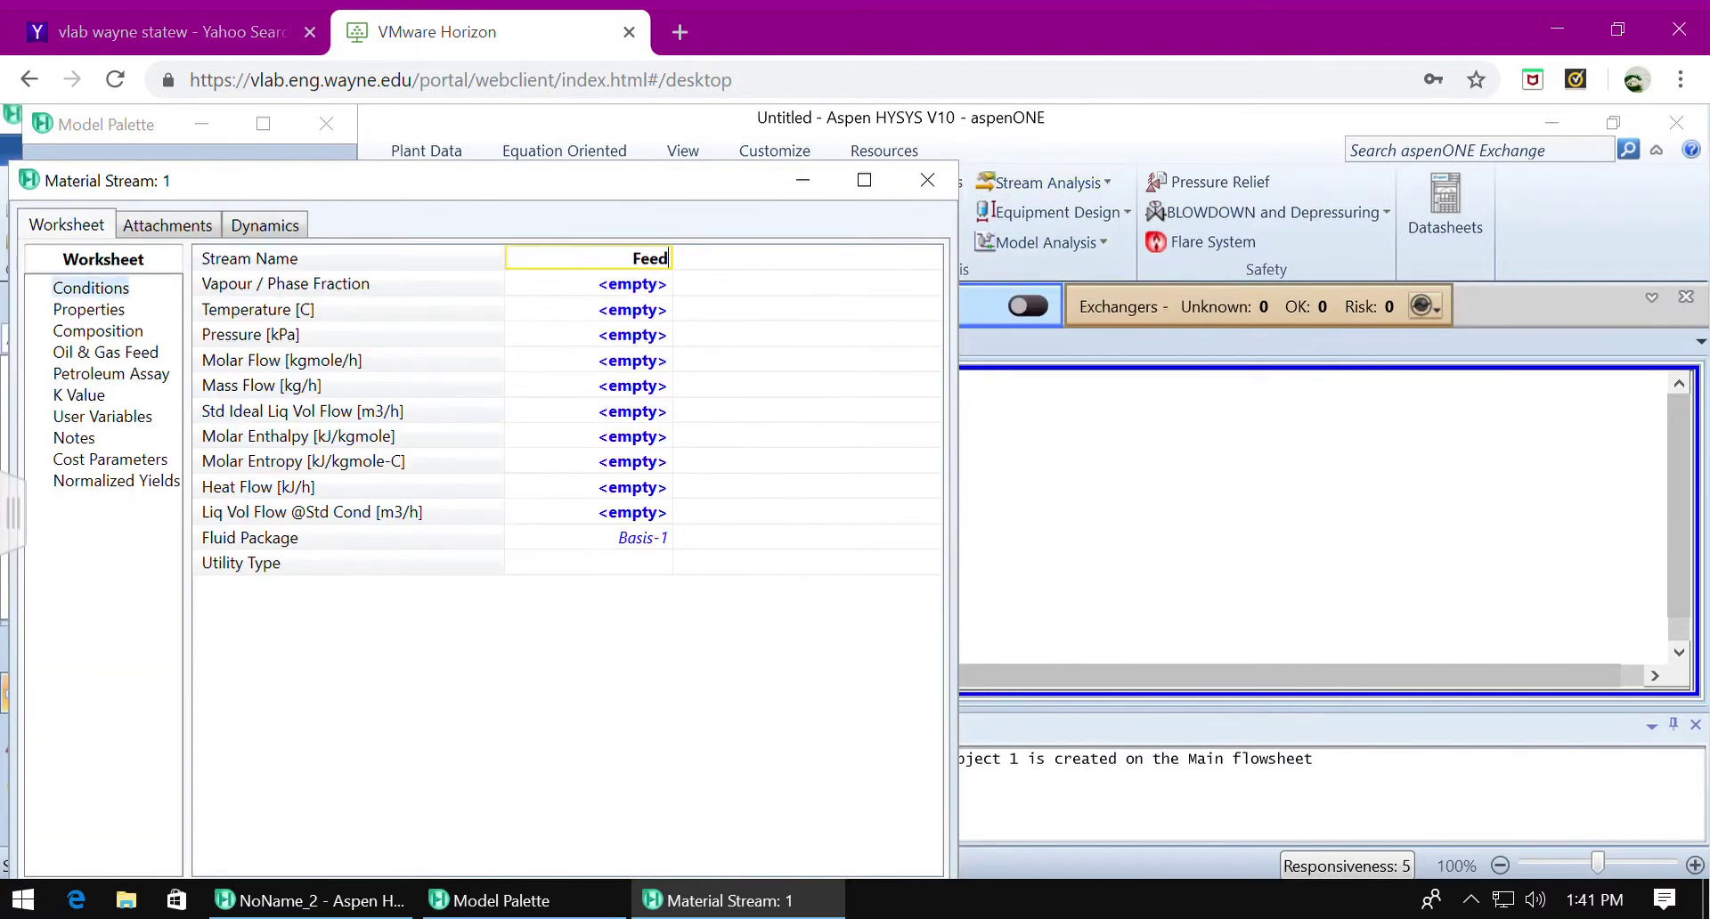
# Set the Feed stream's vapour fraction to 0 and its pressure to 1 atm
pyautogui.click(639, 285)
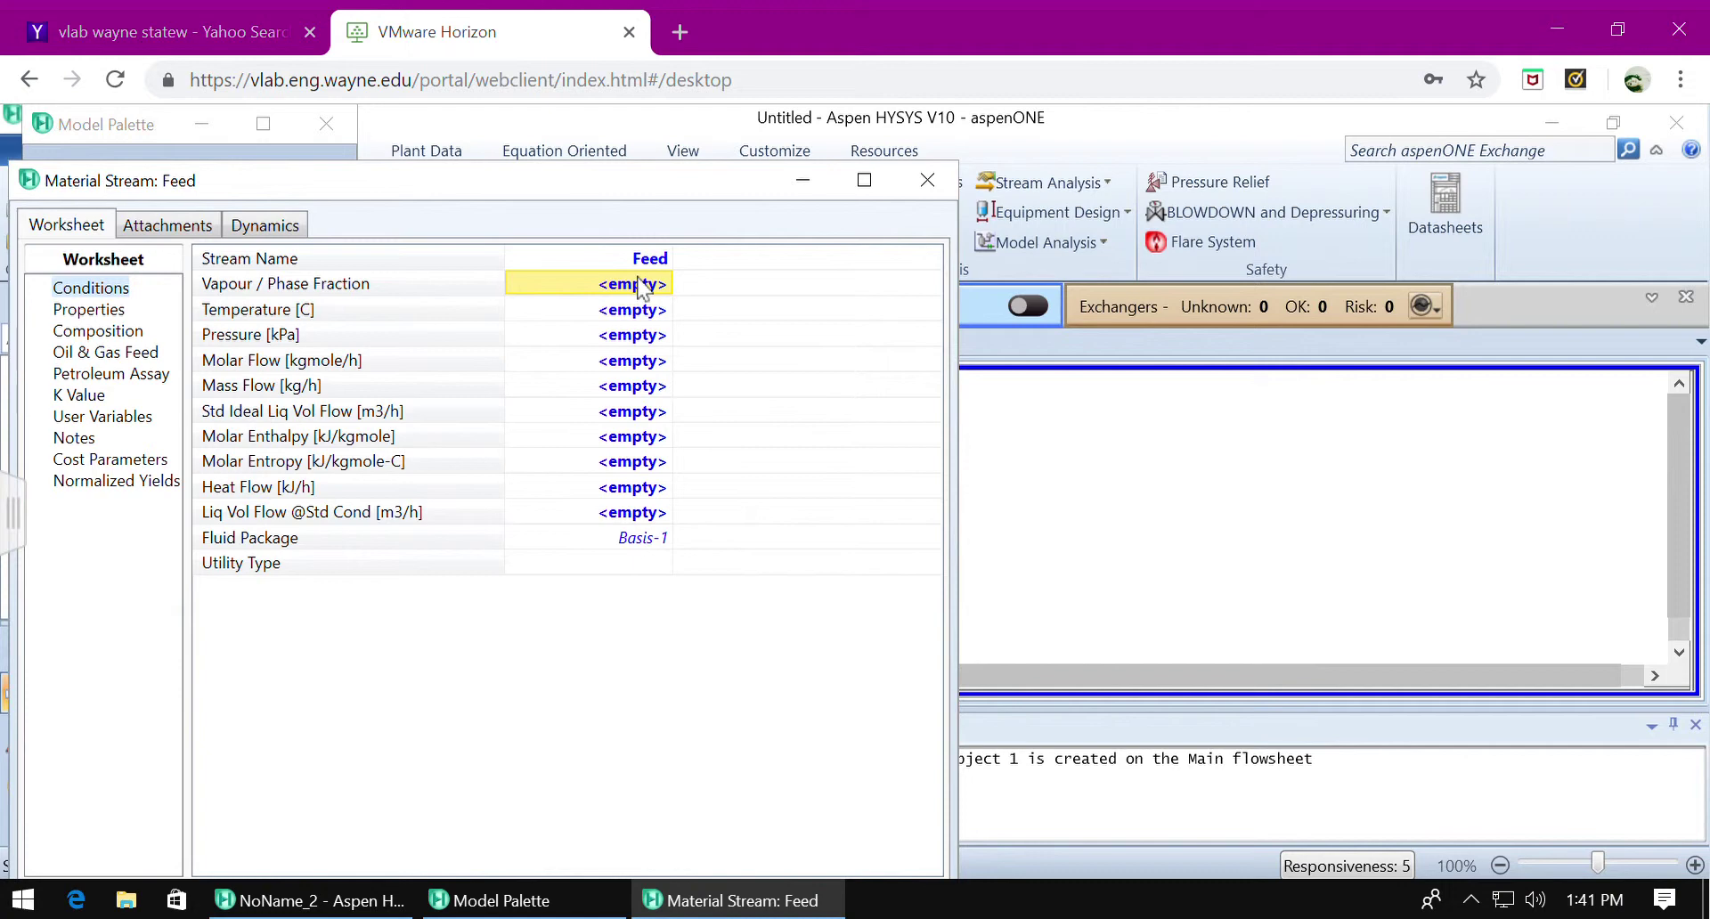
pyautogui.write('0')
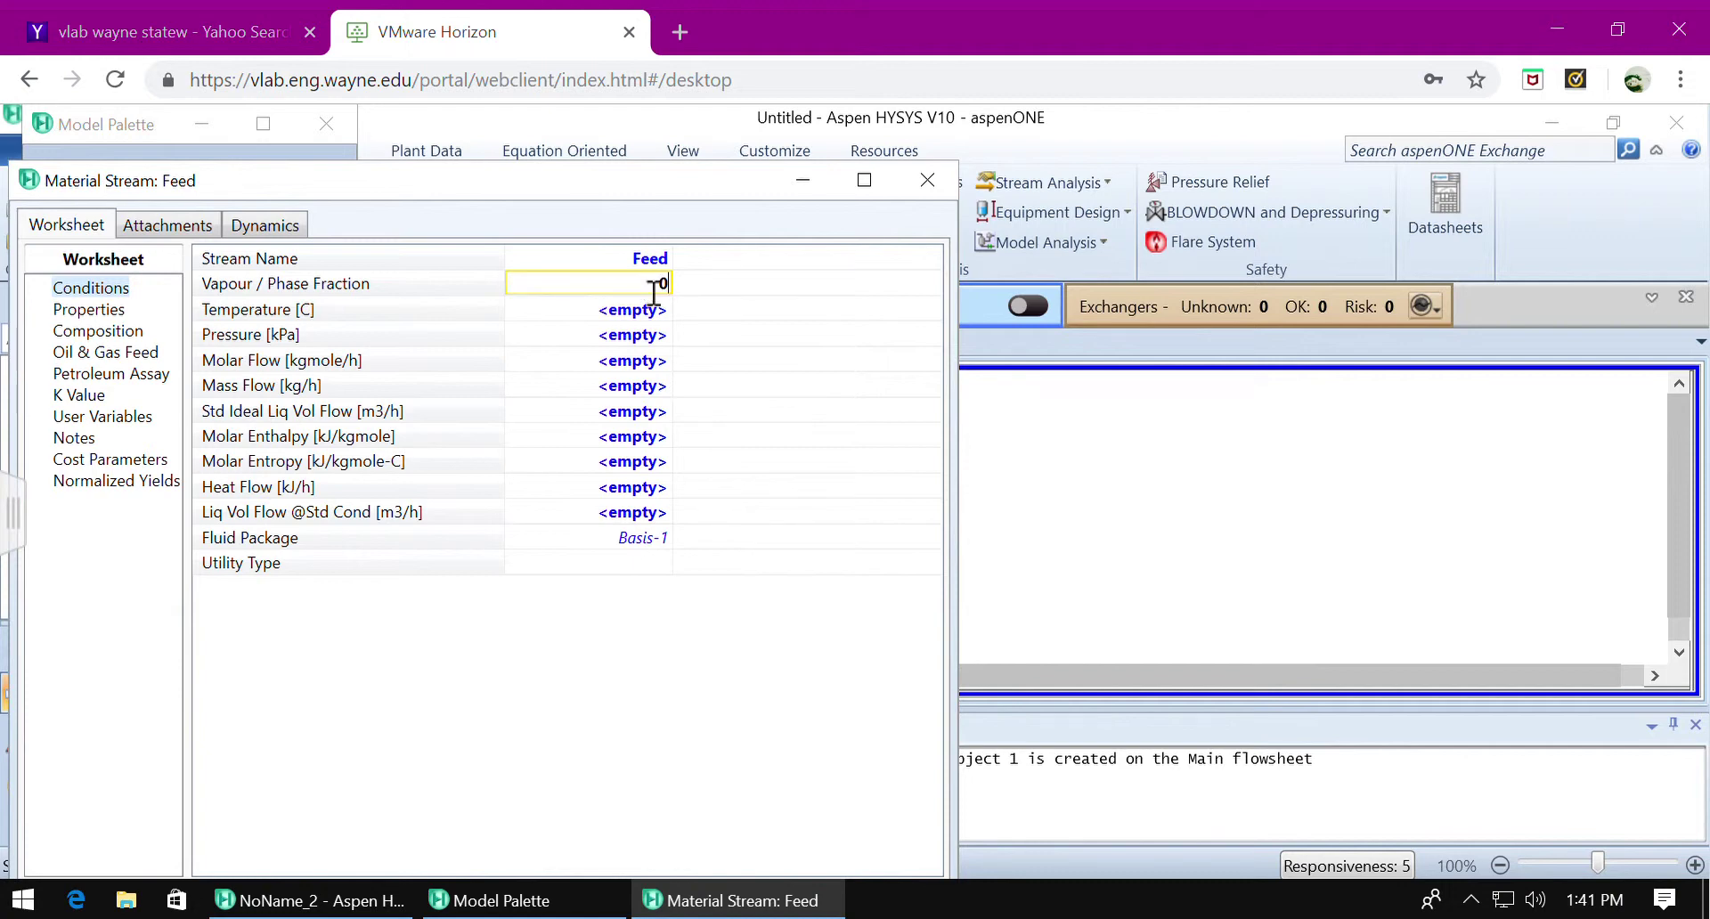
pyautogui.click(622, 342)
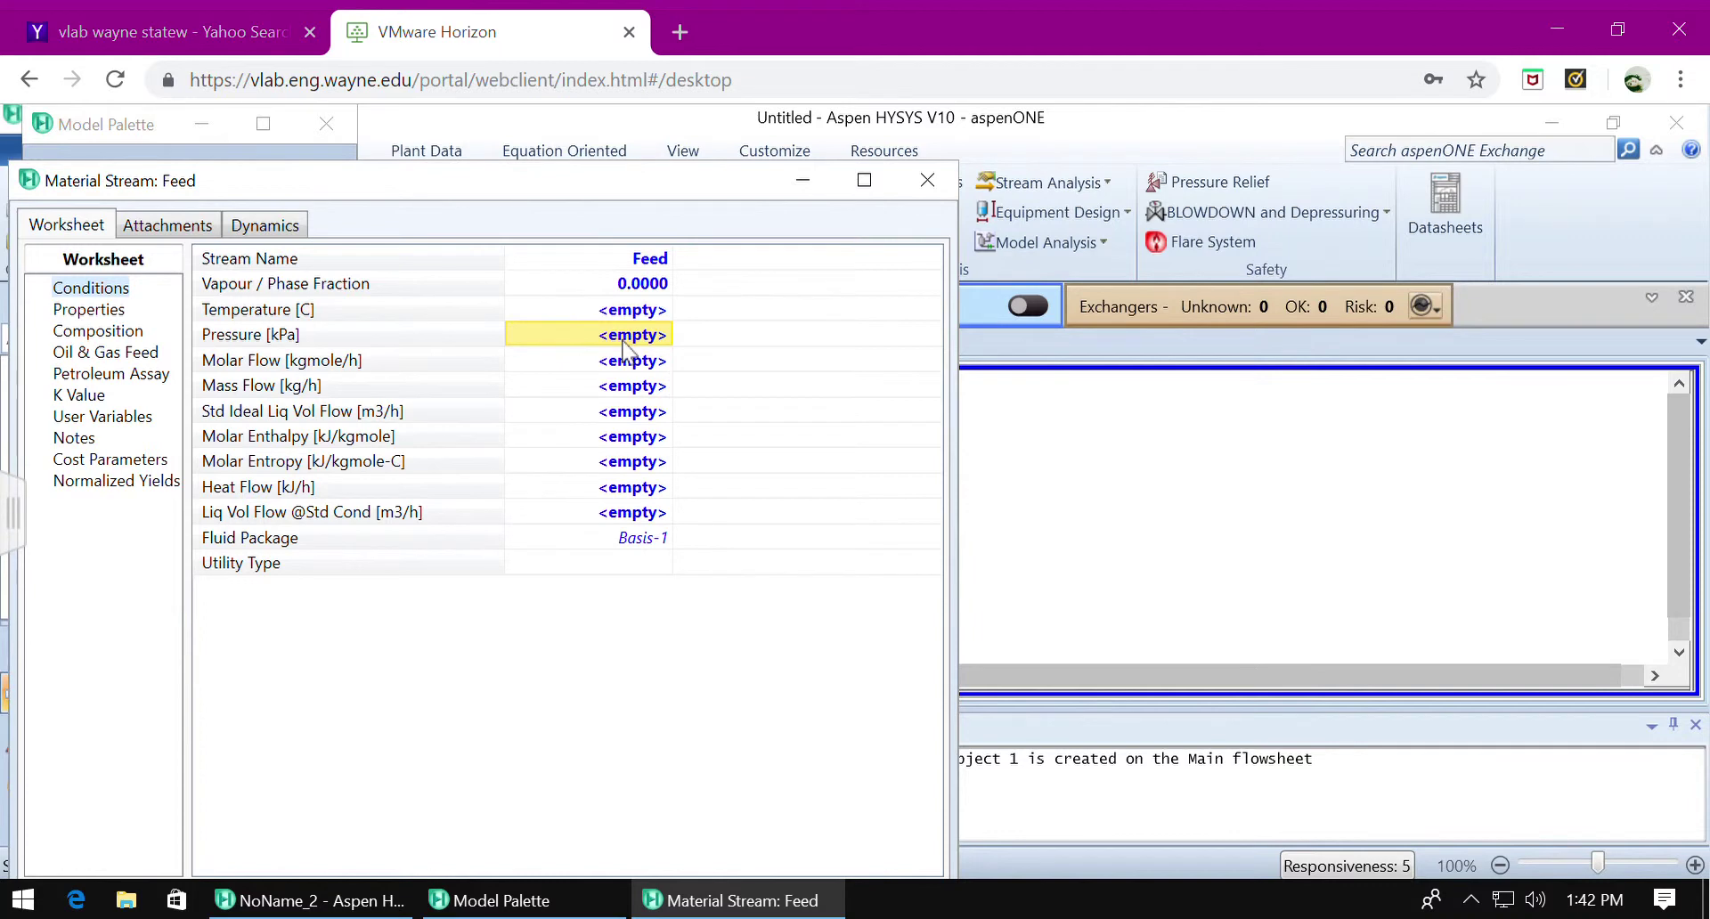
pyautogui.write('1')
pyautogui.click(879, 336)
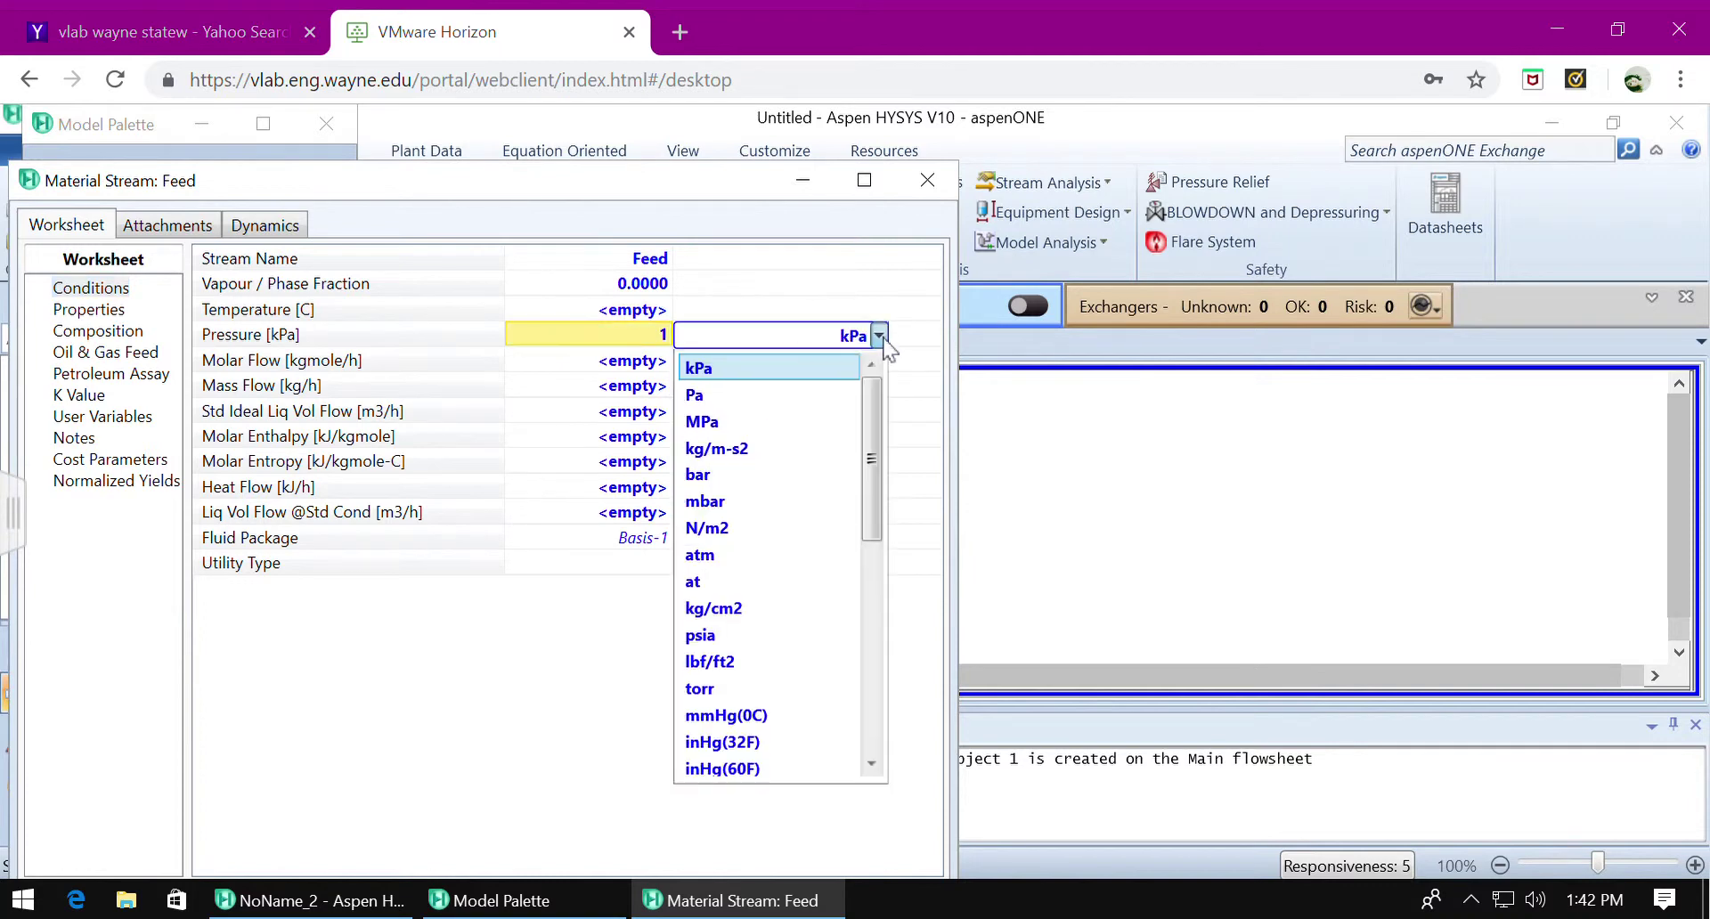
pyautogui.click(773, 559)
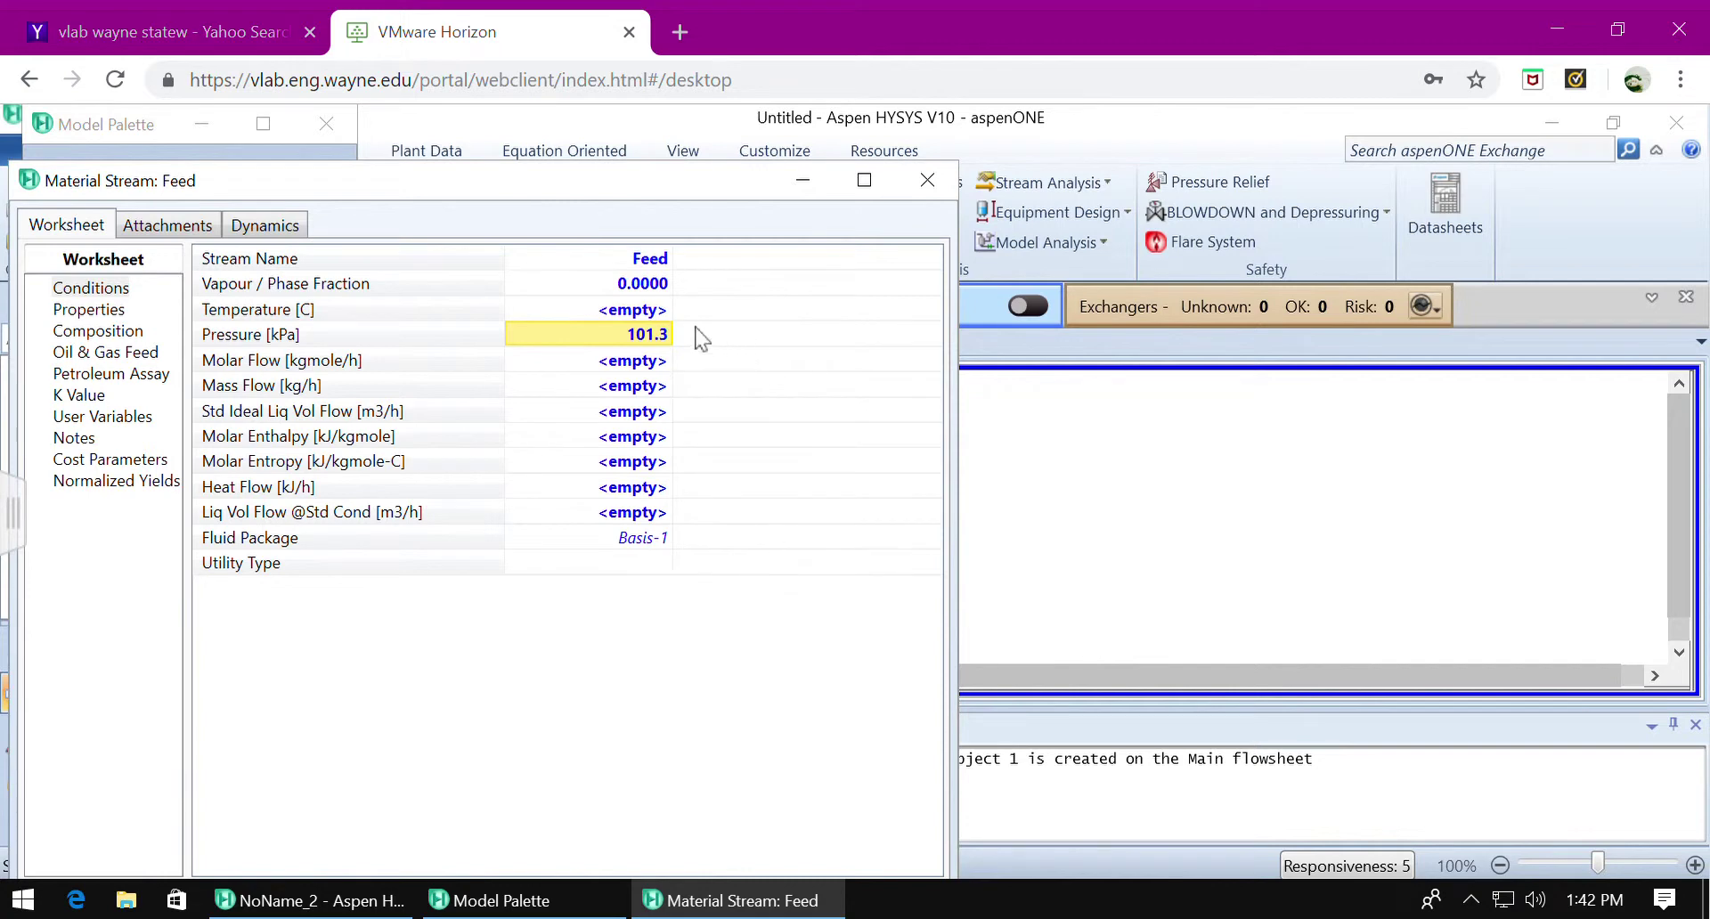
# Set the Feed stream's molar flow to 1 kgmole/h
pyautogui.moveTo(634, 343)
pyautogui.click(625, 366)
pyautogui.write('1')
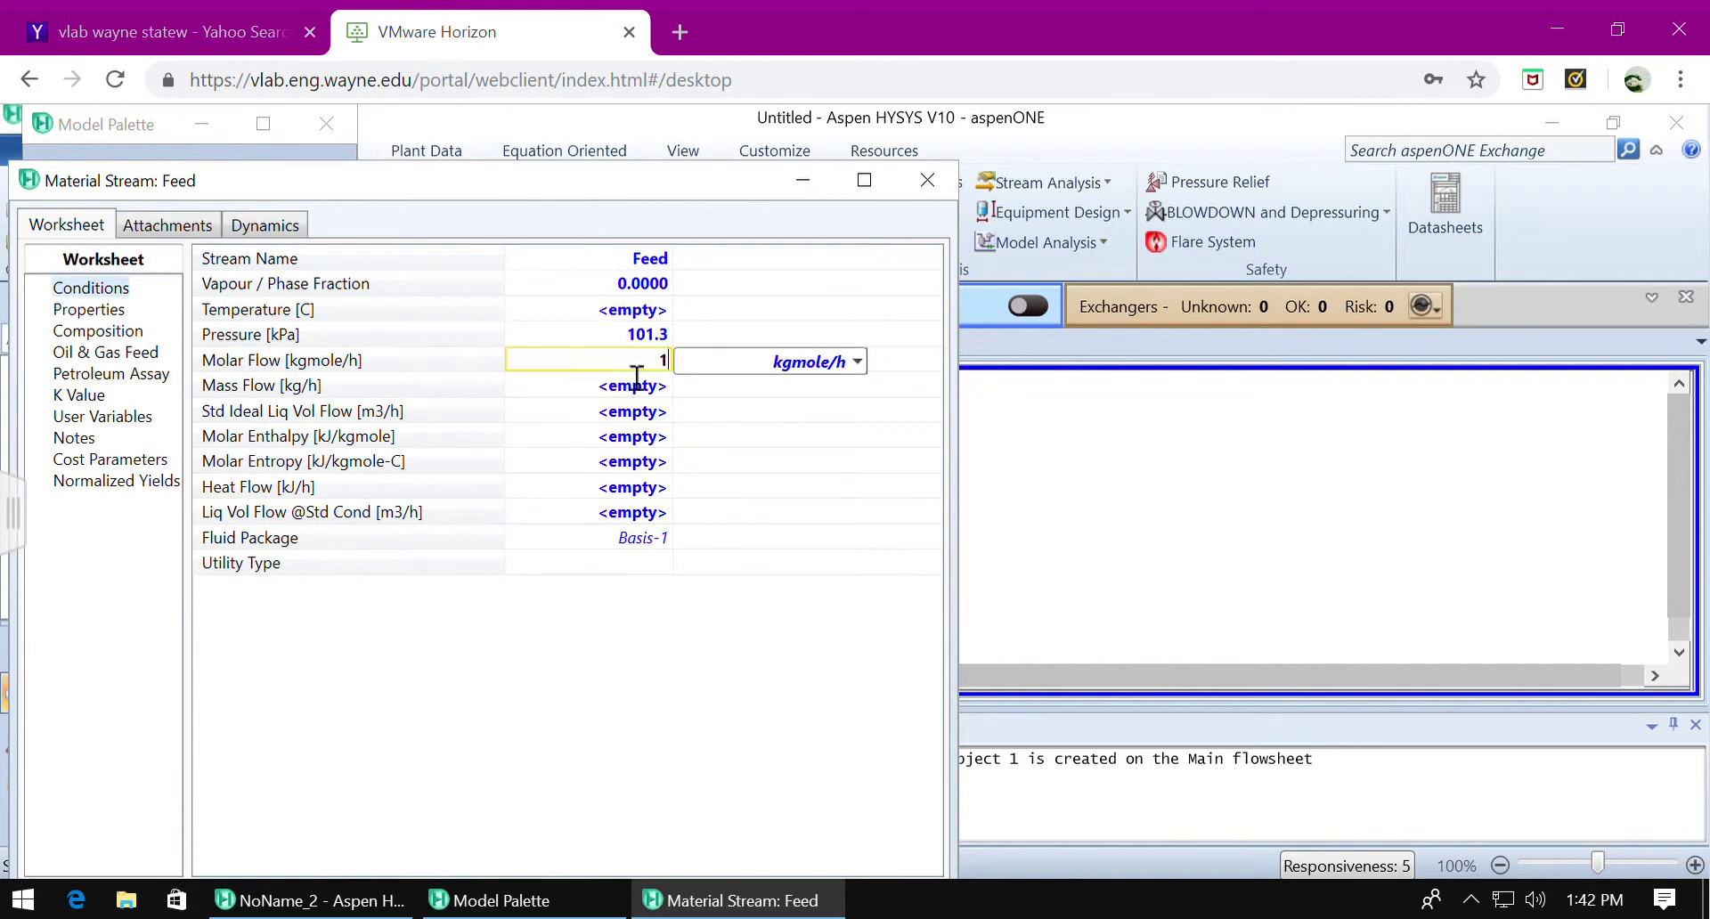
pyautogui.press('Return')
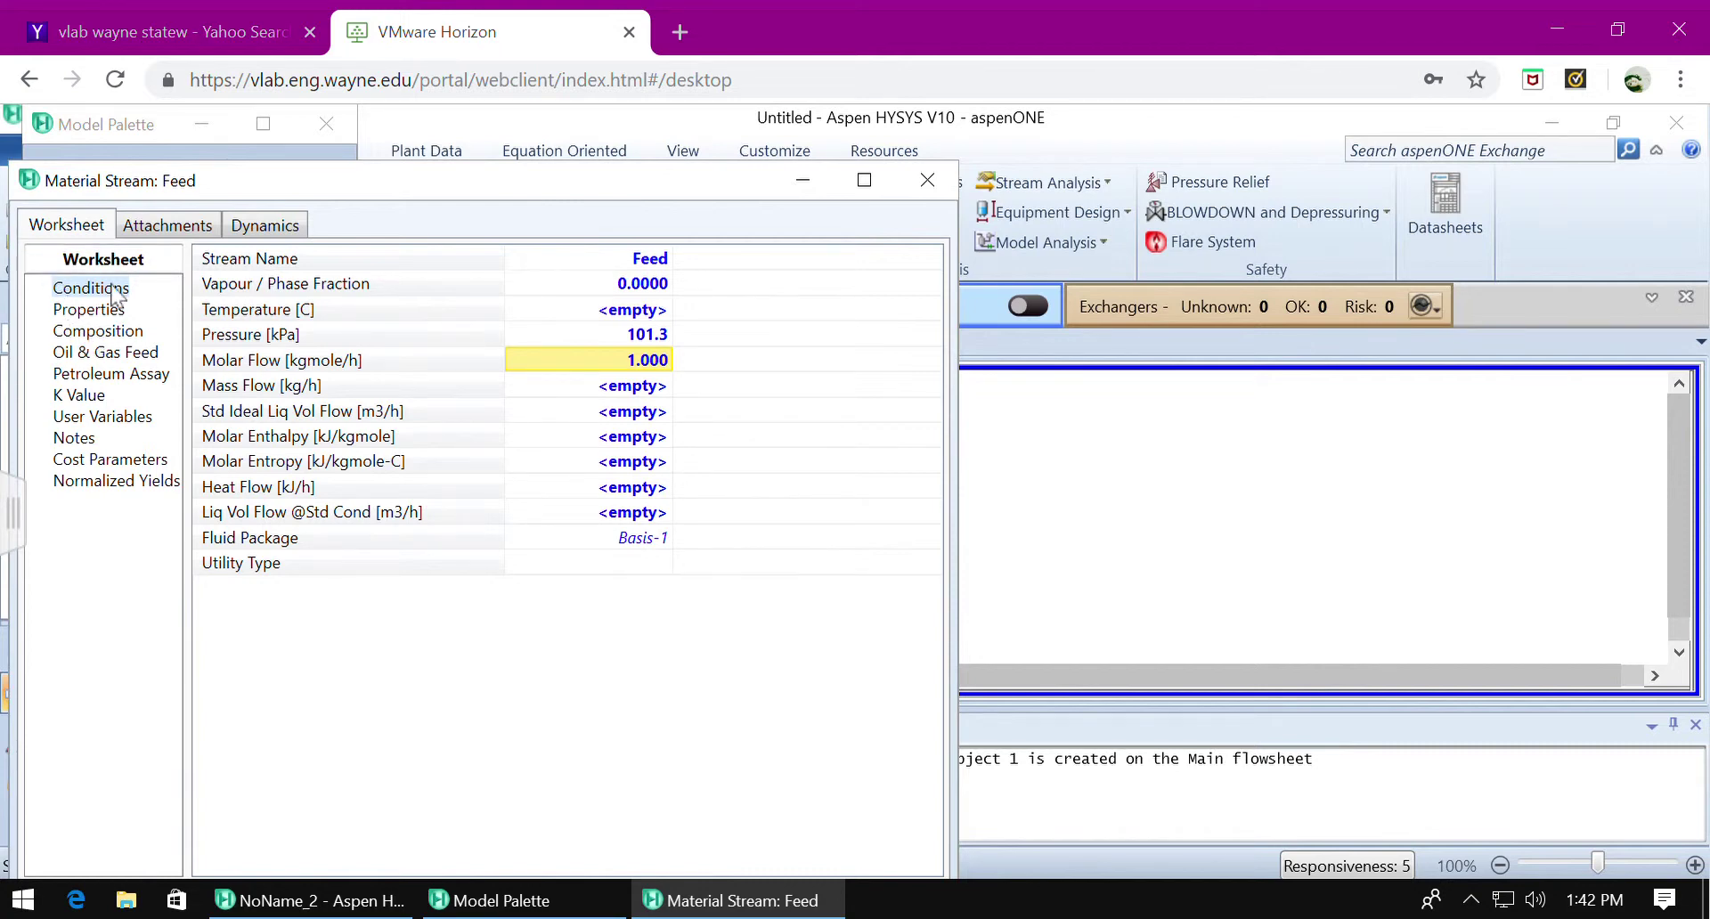
# Set the Feed stream's mole fractions to 0.45 n-Butane and 0.55 n-Hexane, then close the stream's window
pyautogui.click(111, 335)
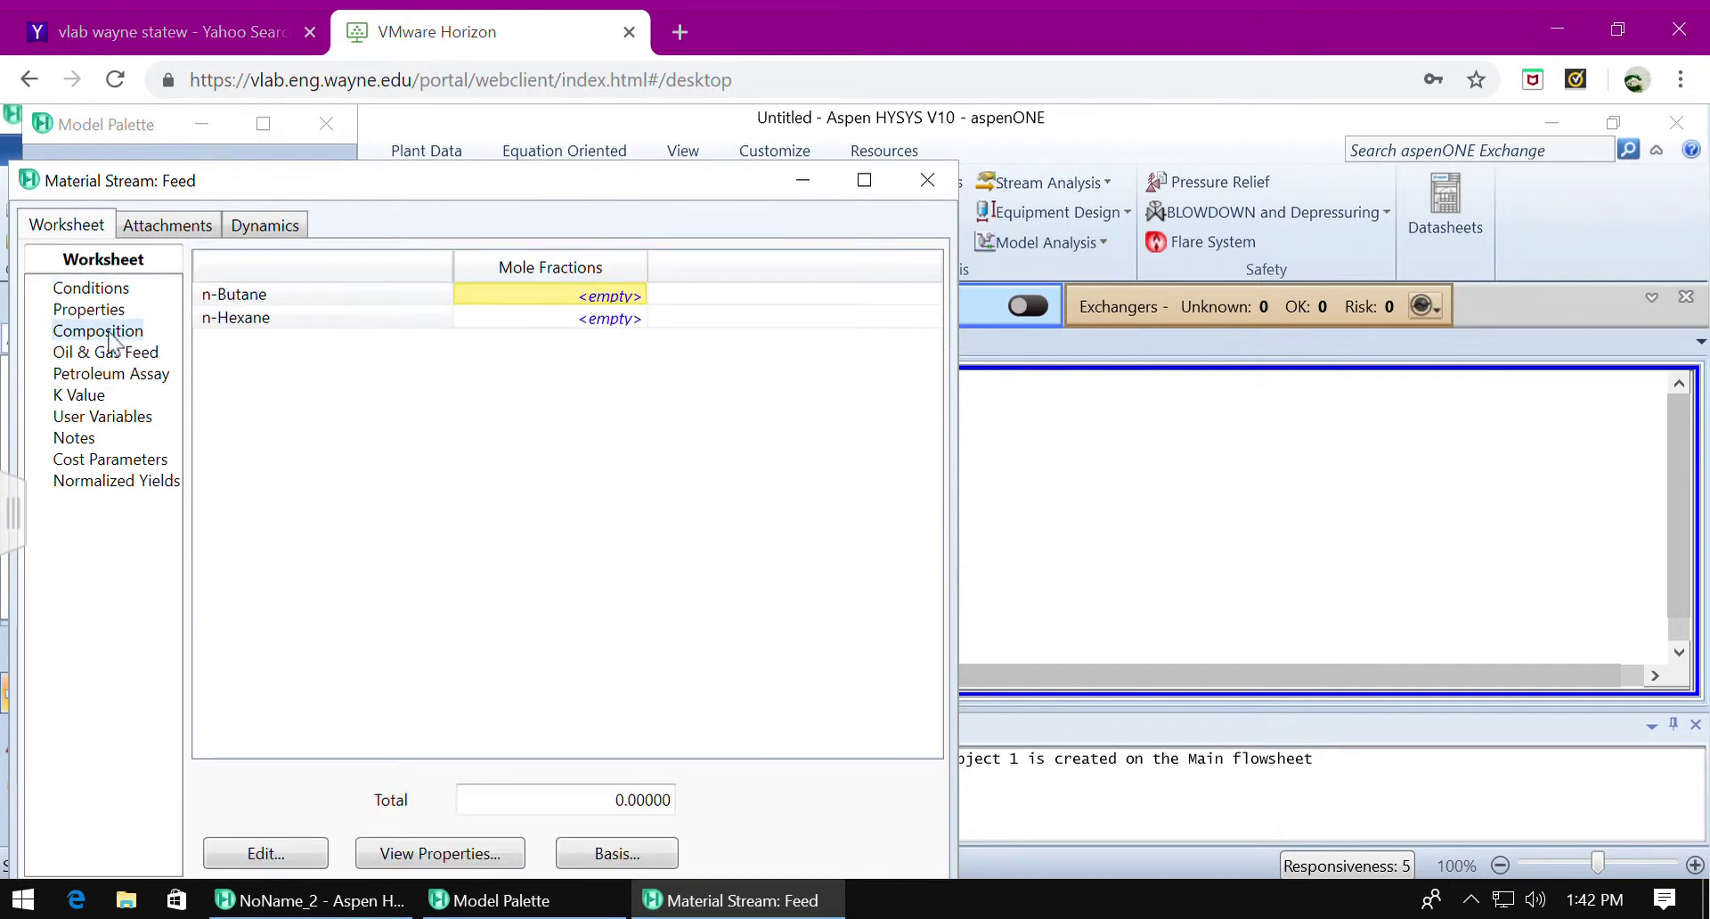
pyautogui.click(584, 305)
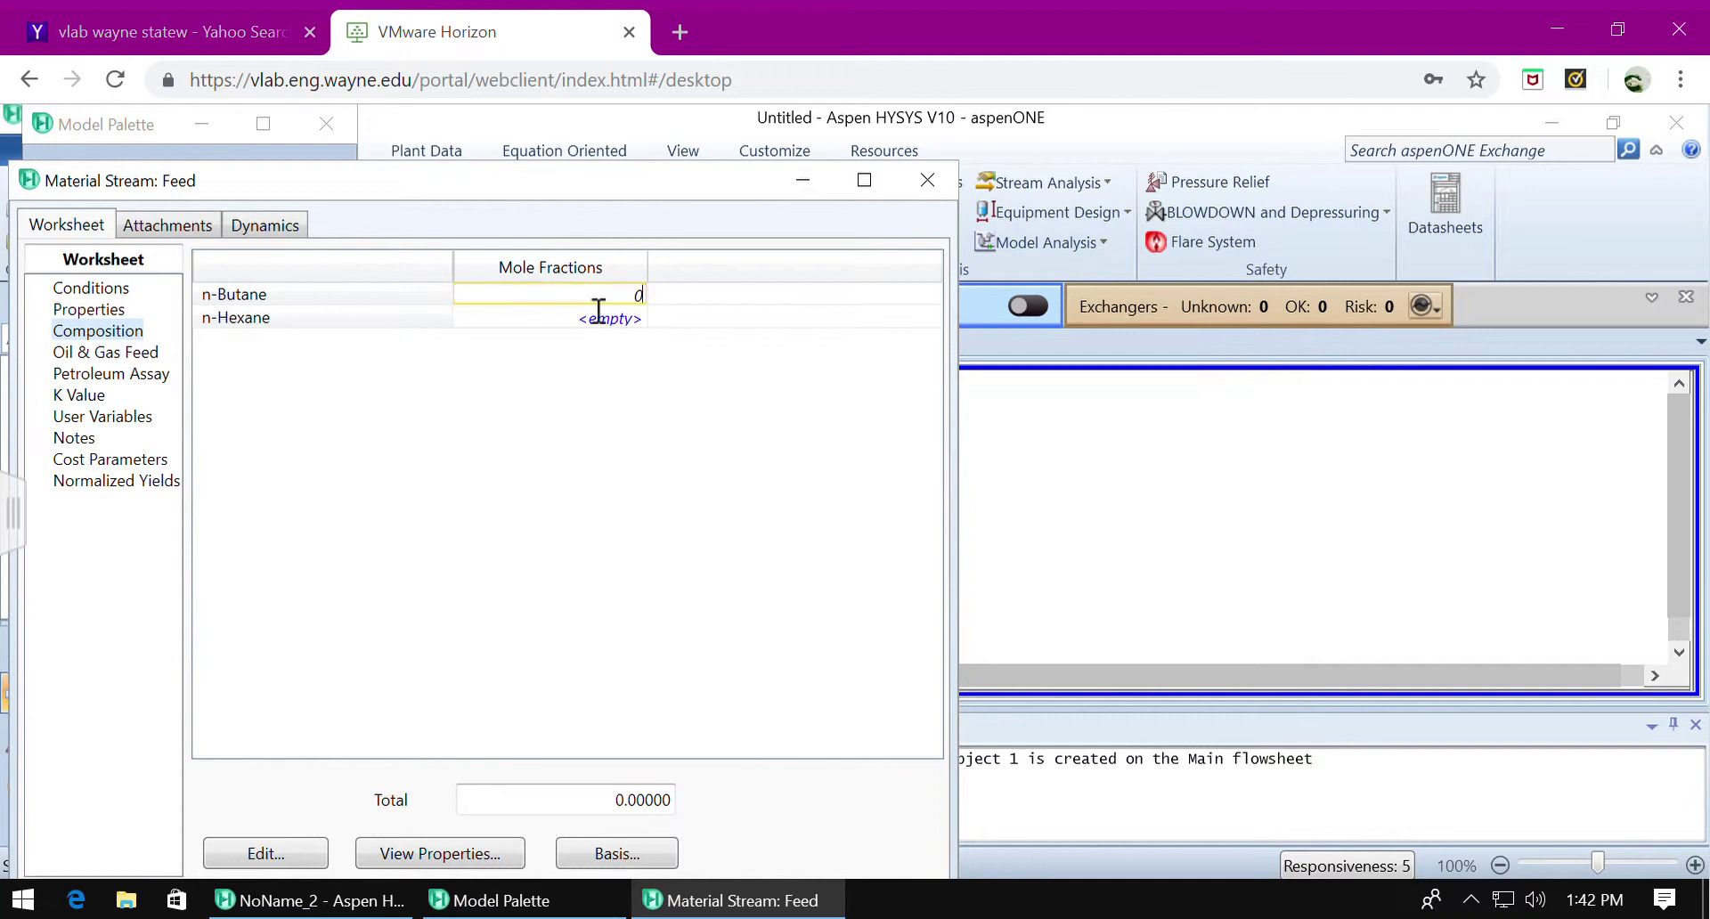
pyautogui.write('0.45')
pyautogui.press('Return')
pyautogui.click(814, 290)
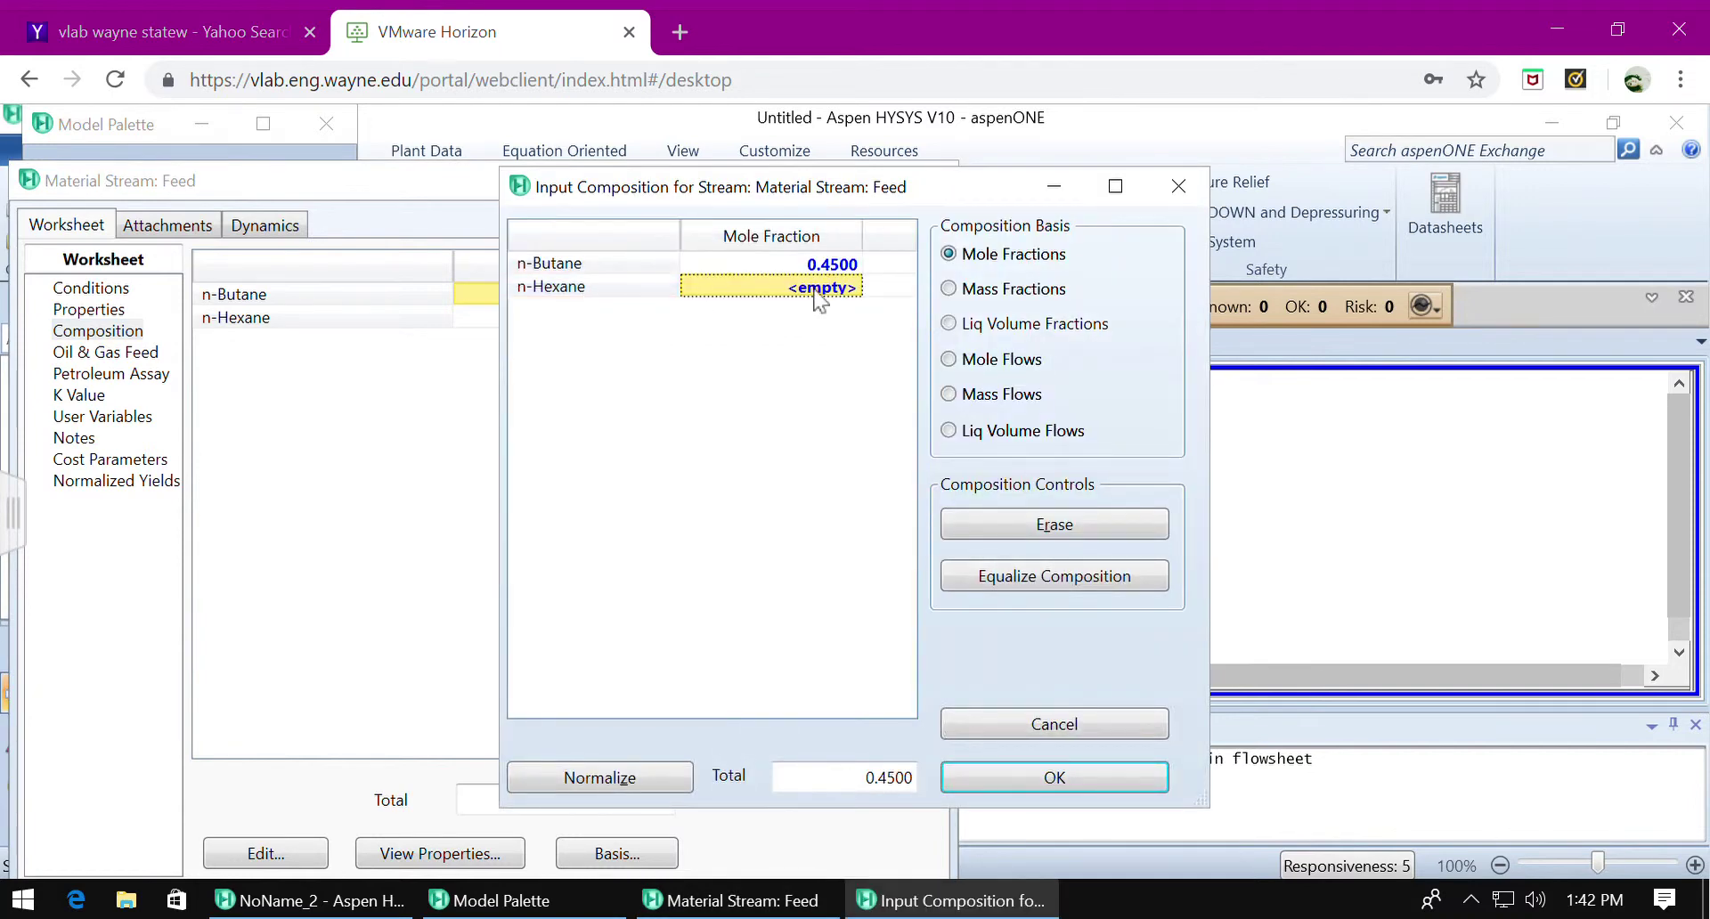
pyautogui.write('0.55')
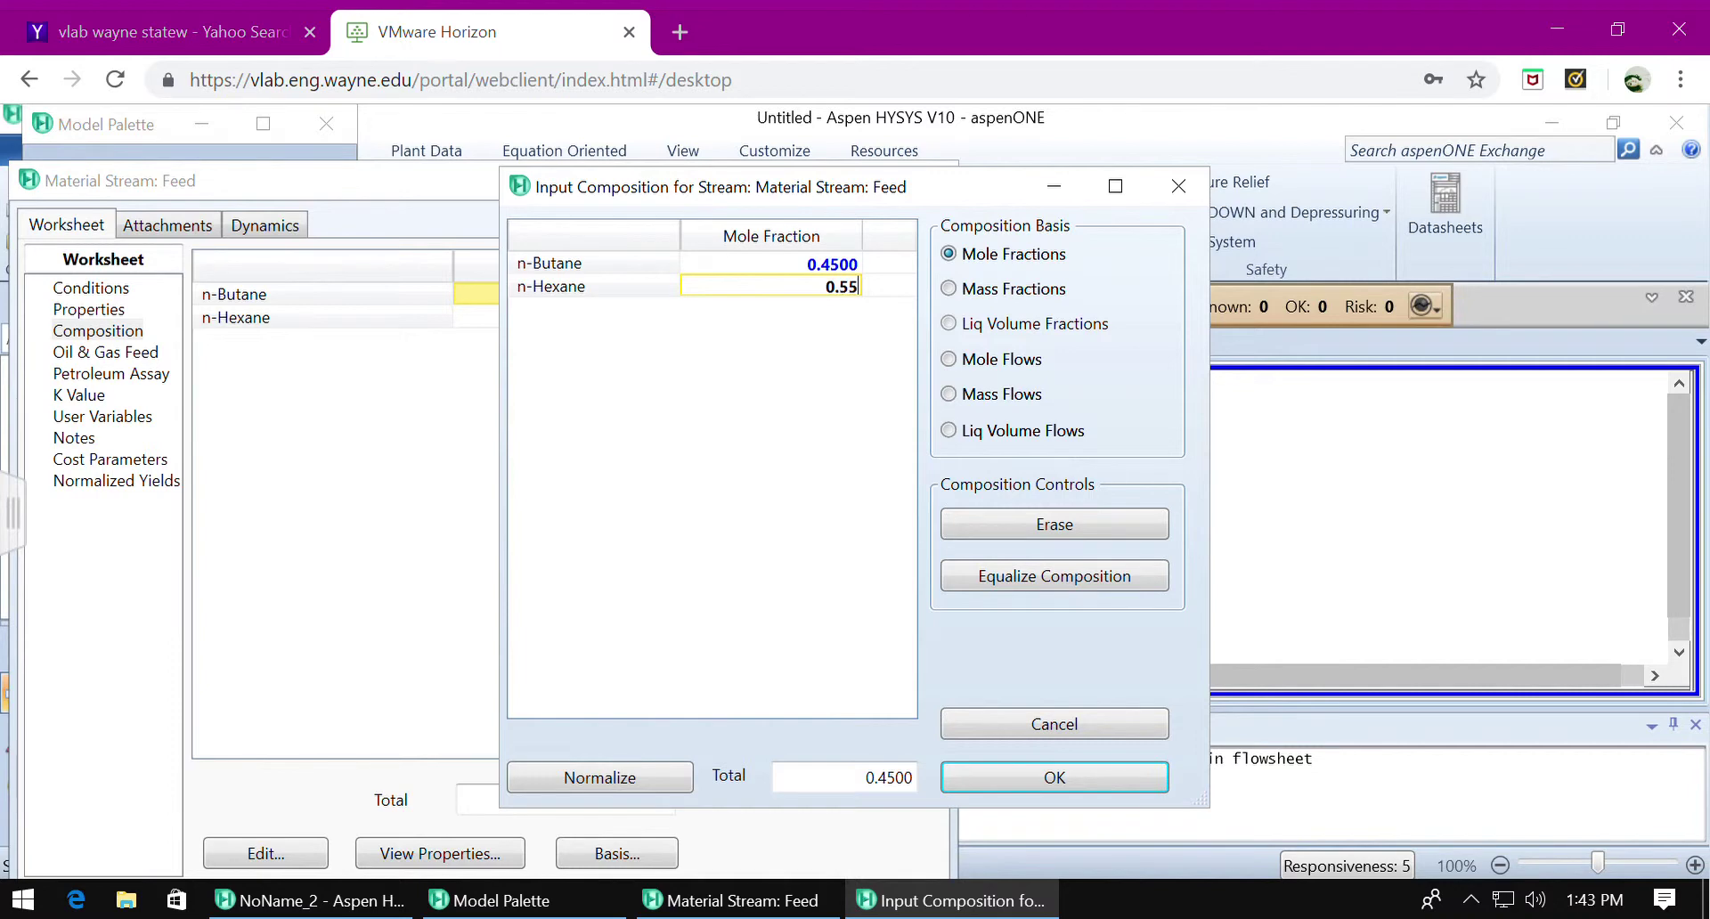
pyautogui.press('Return')
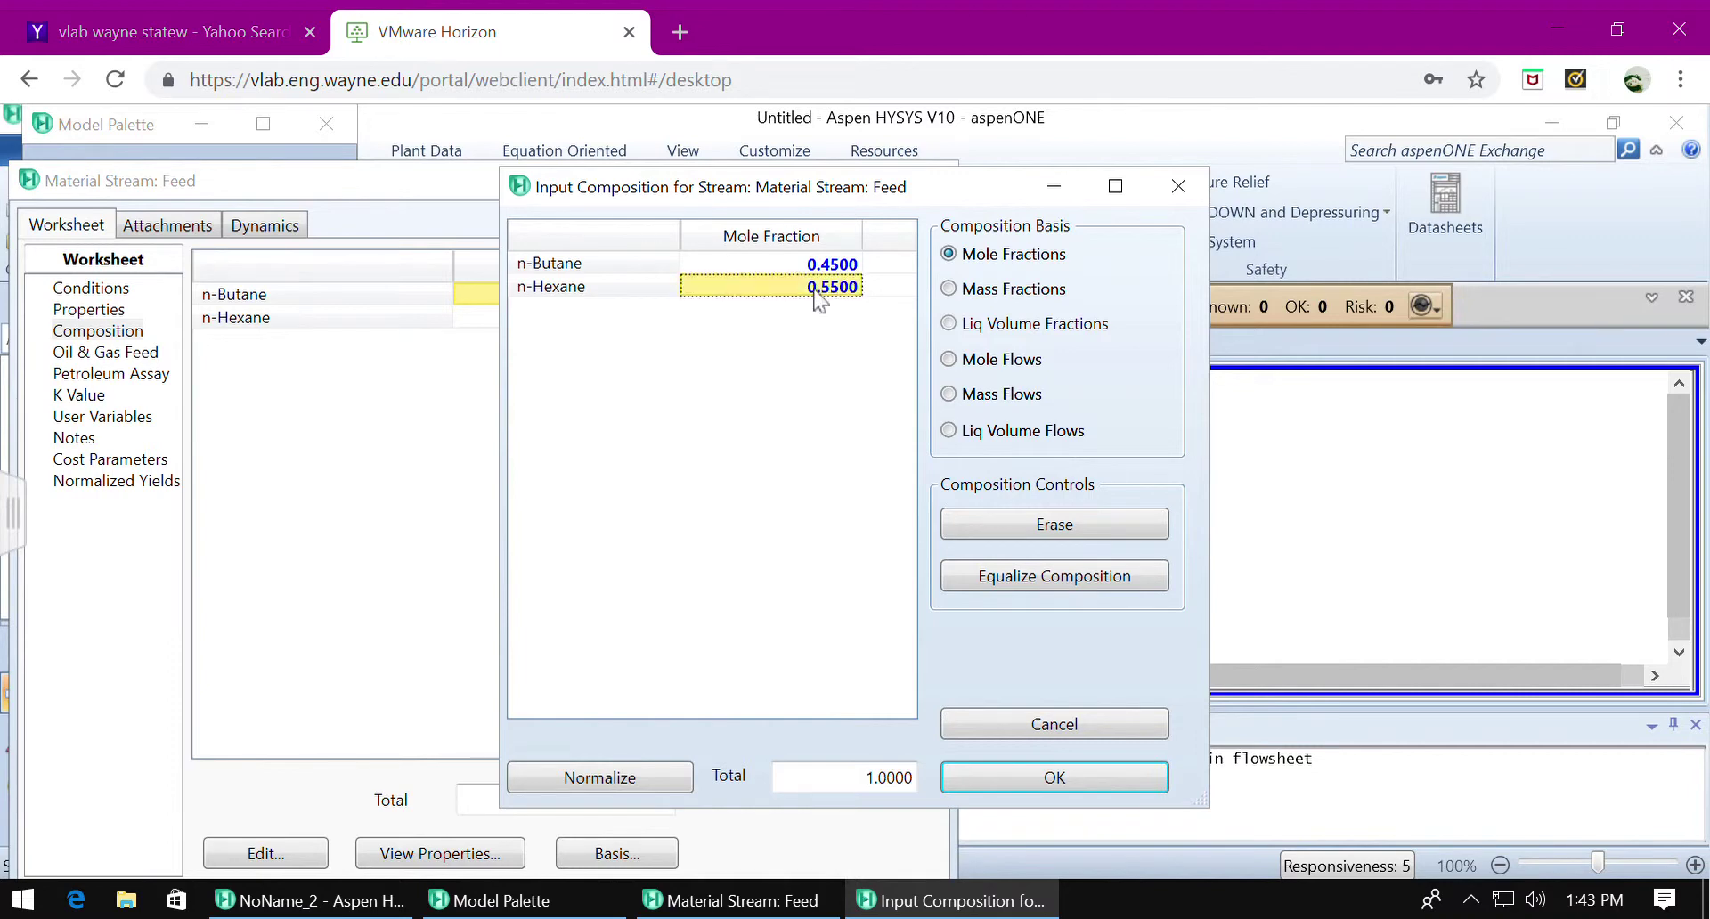
pyautogui.click(1020, 786)
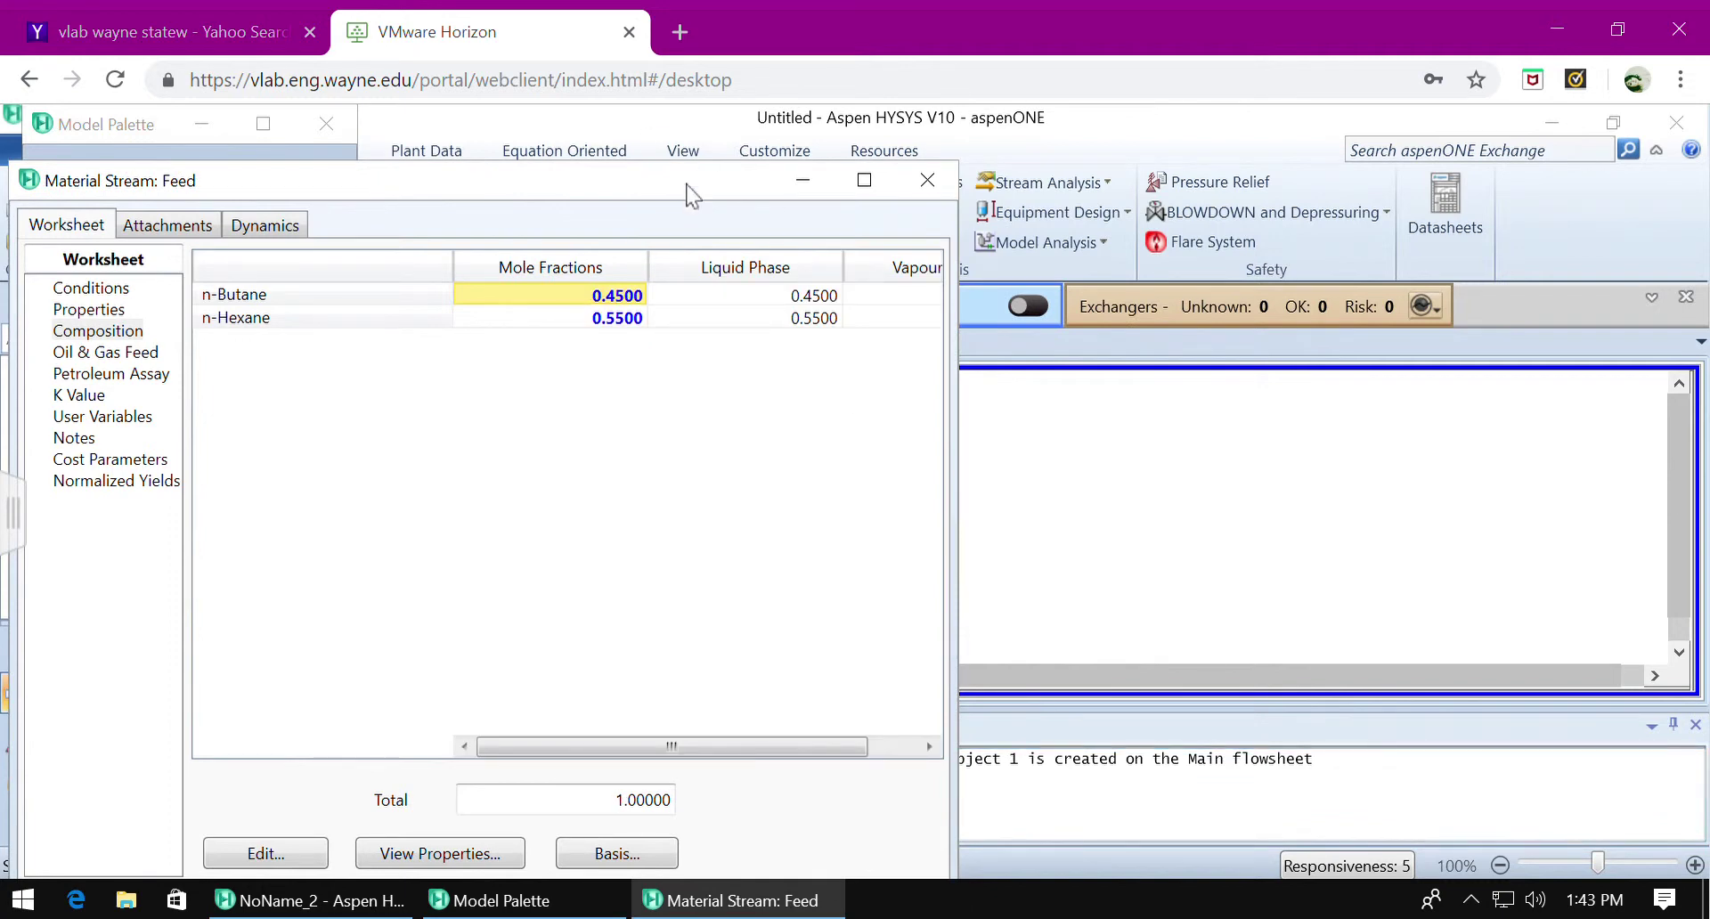
pyautogui.moveTo(695, 187); pyautogui.dragTo(791, 145)
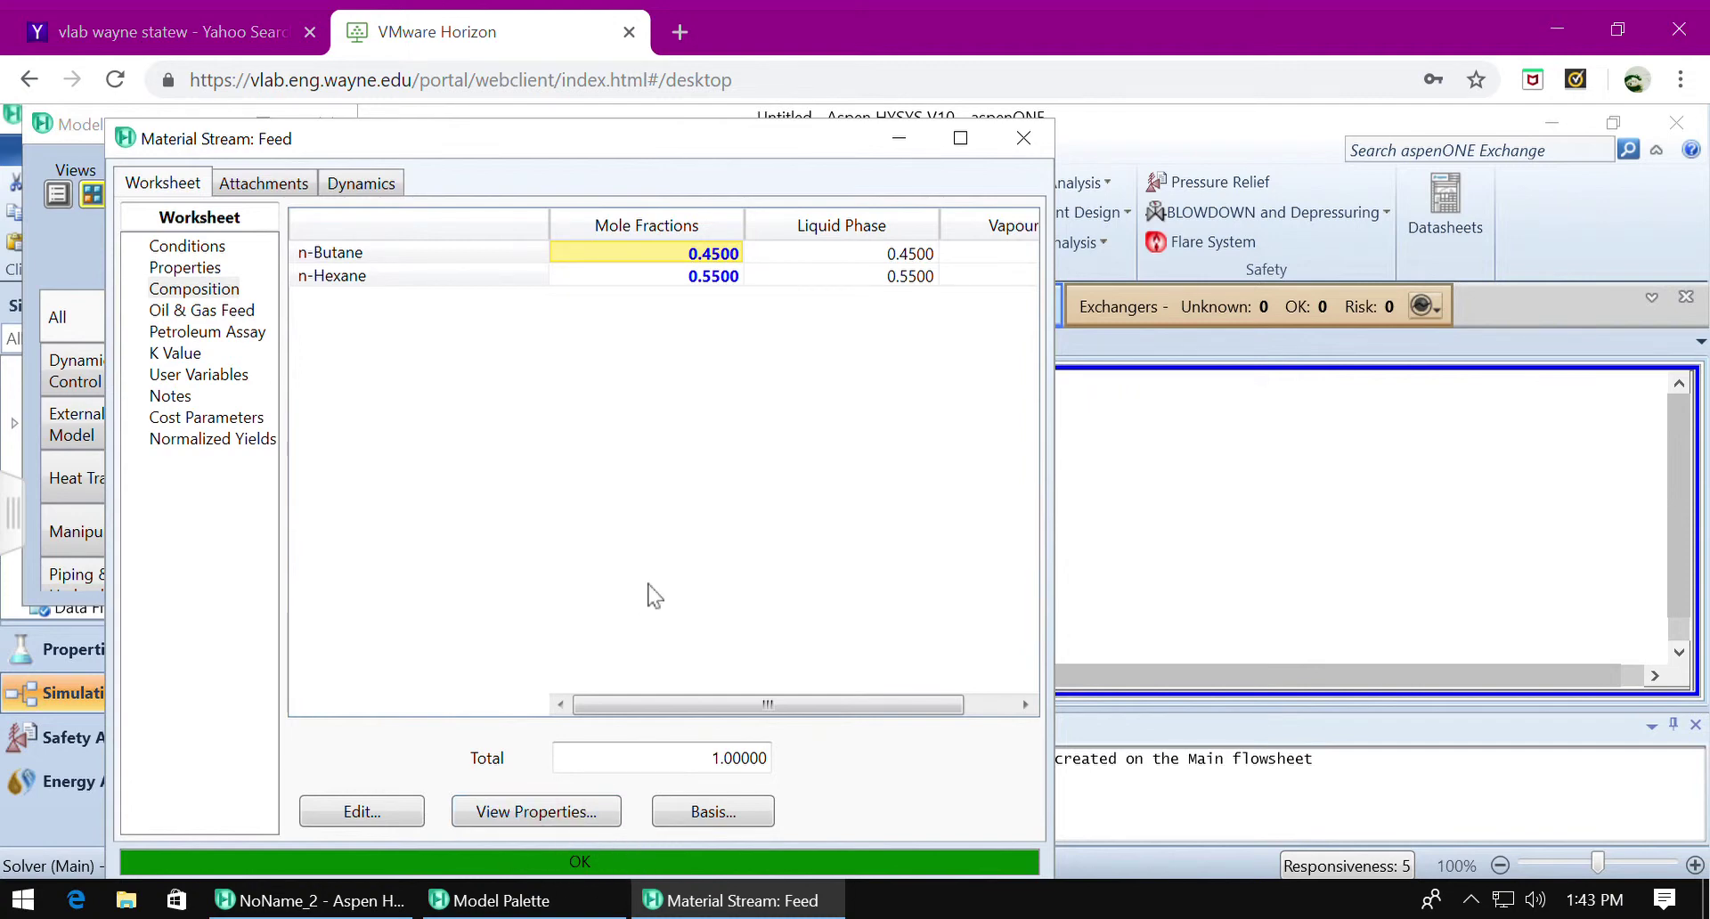
pyautogui.click(1025, 143)
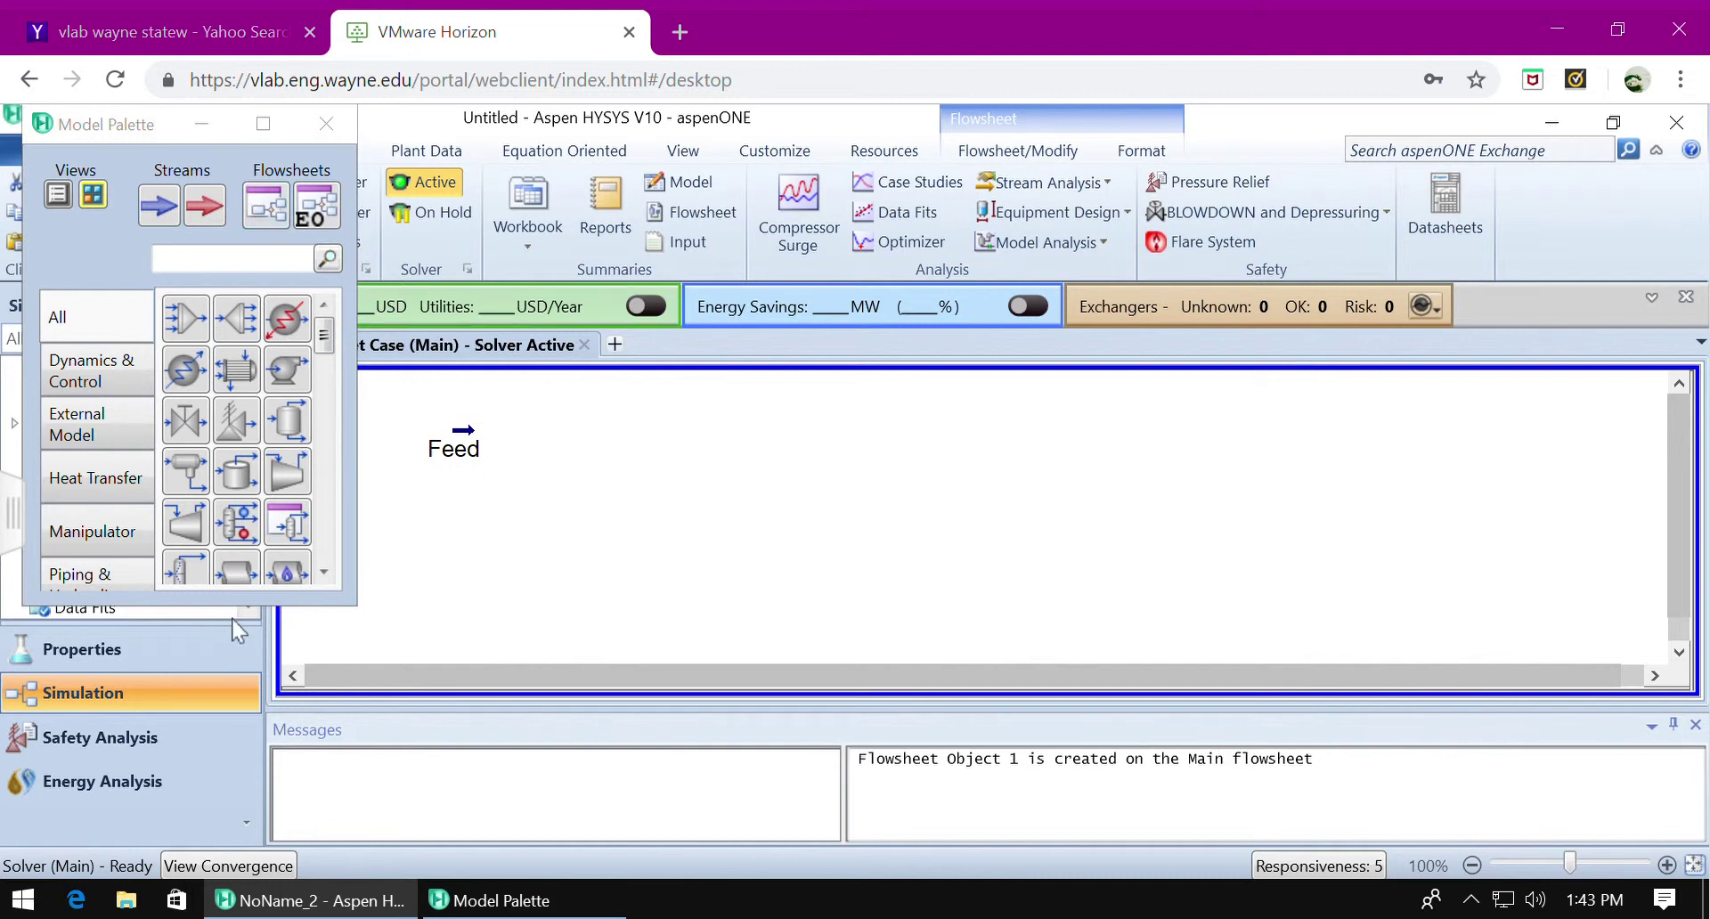
# Enlarge the model palette and place a separator beside the Feed stream on the flowsheet
pyautogui.moveTo(237, 617); pyautogui.dragTo(221, 807)
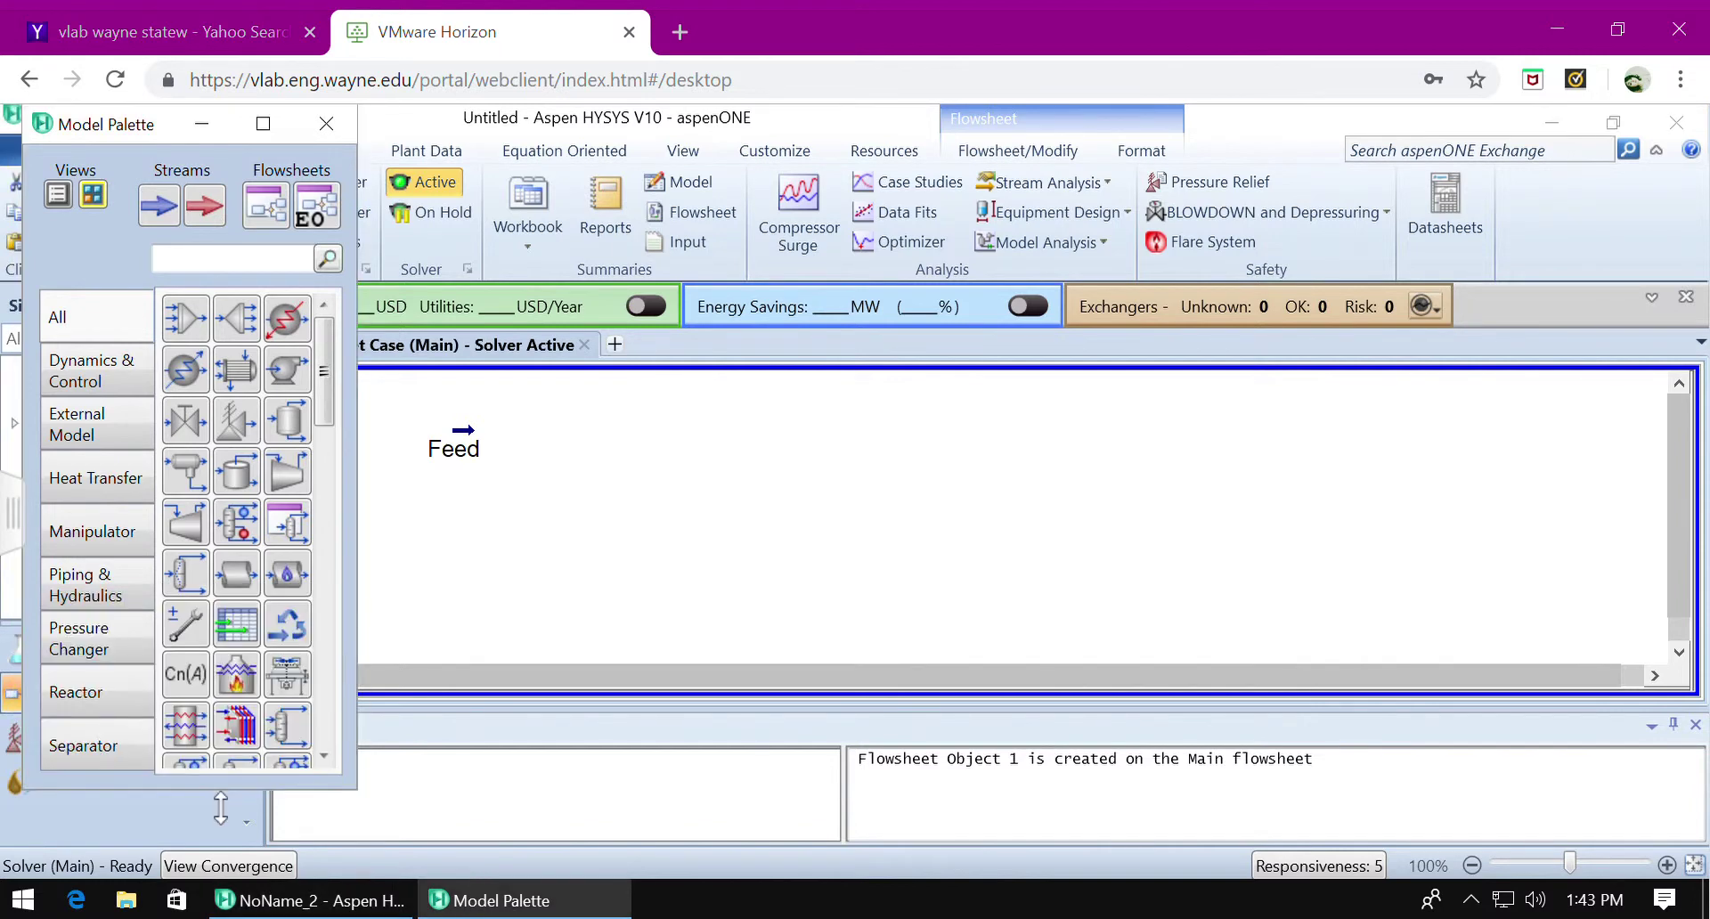
pyautogui.click(114, 767)
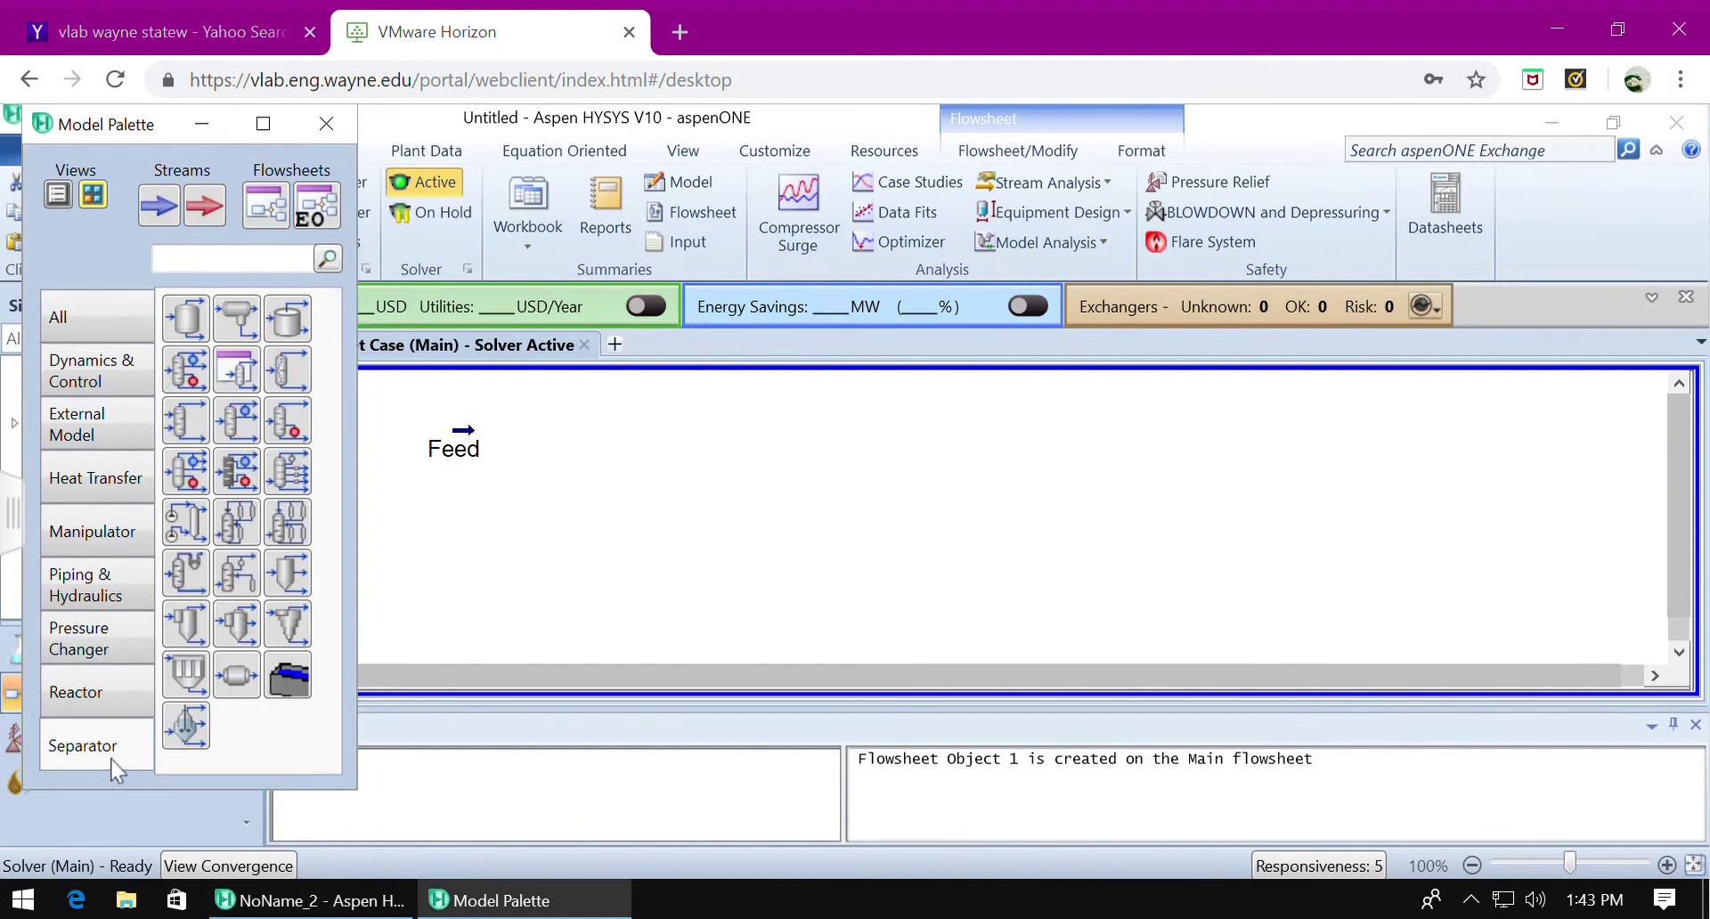
pyautogui.click(187, 319)
pyautogui.click(514, 519)
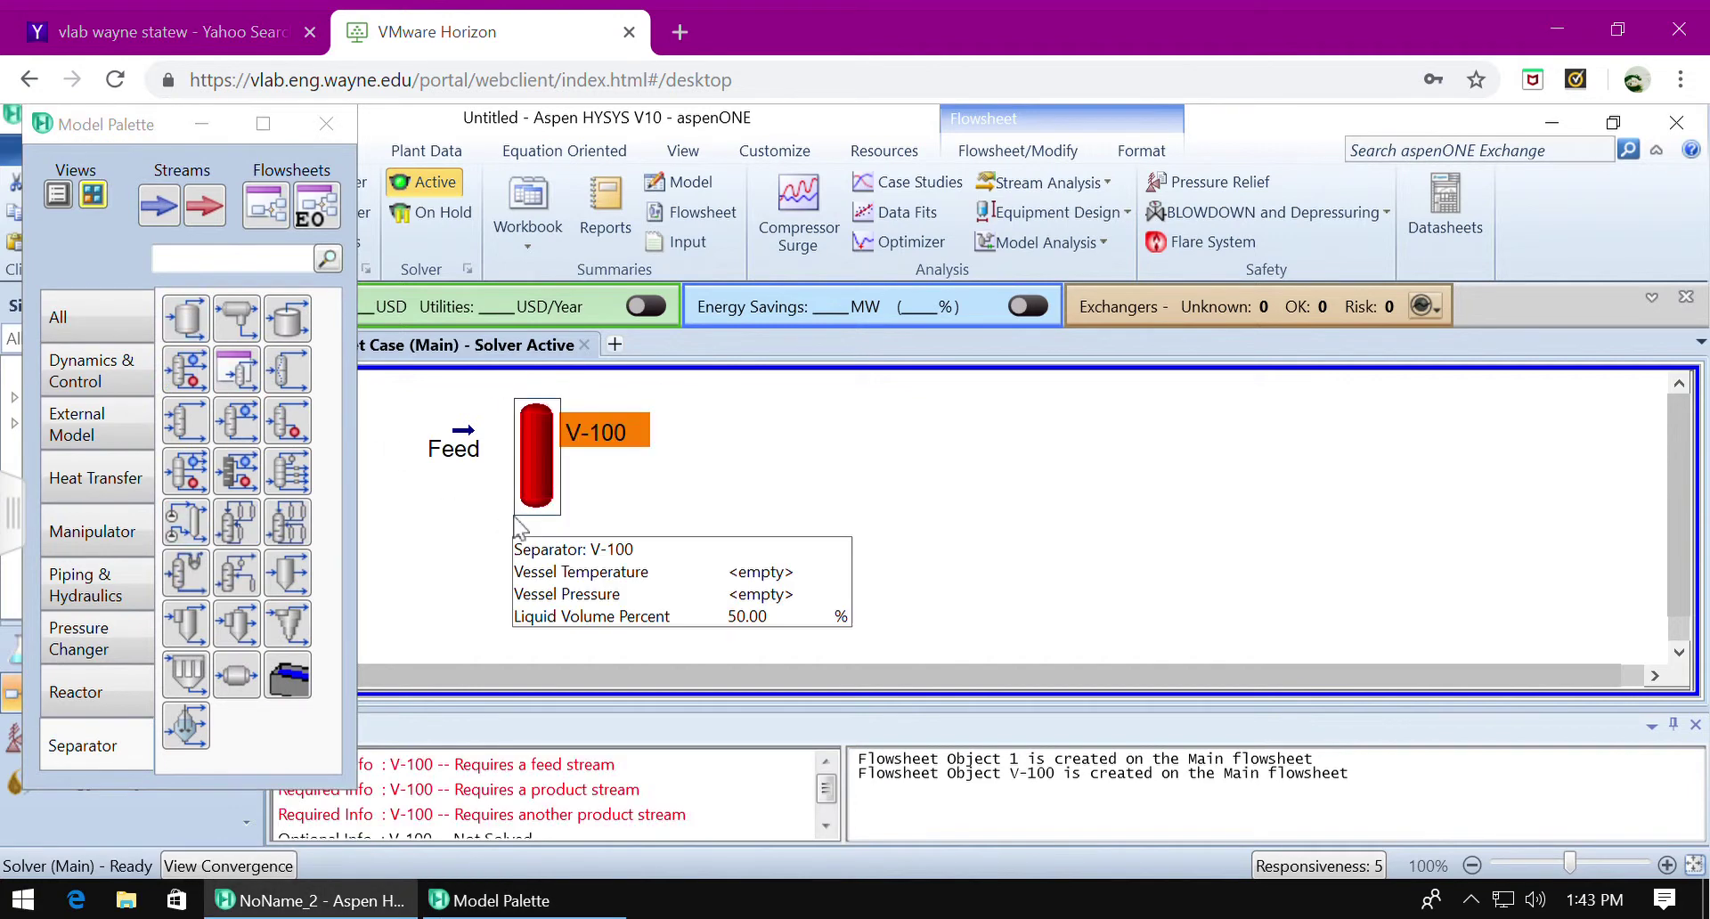
pyautogui.click(930, 546)
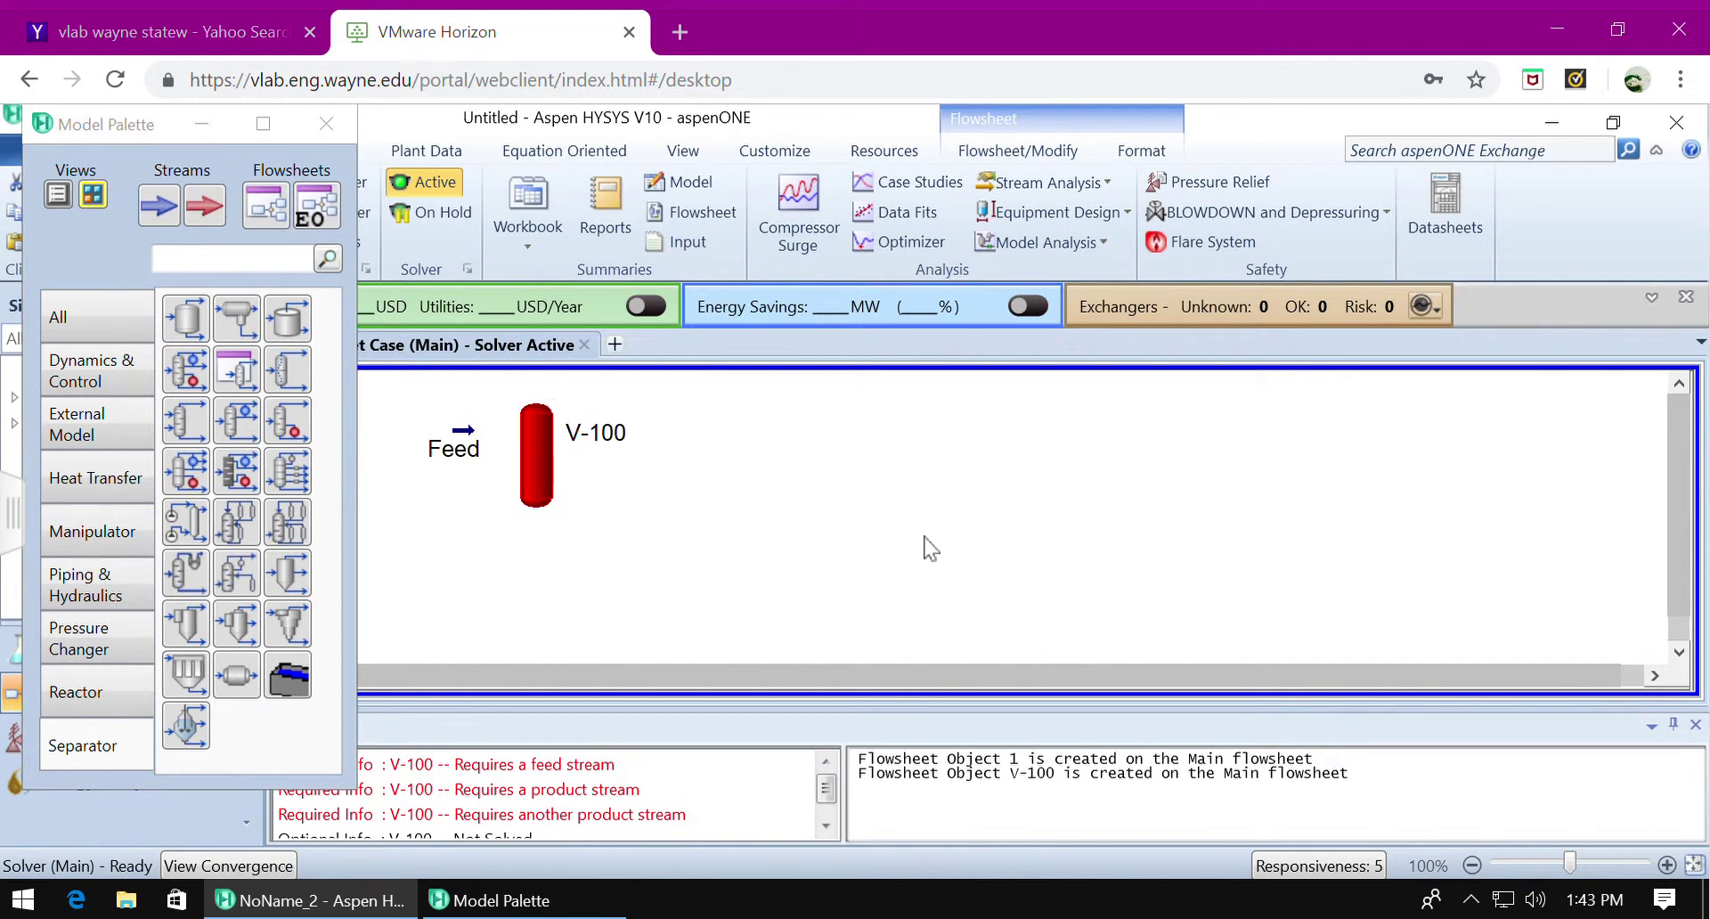
# Open the separator's properties, move its window fully into view and connect Feed as the inlet stream
pyautogui.doubleClick(545, 491)
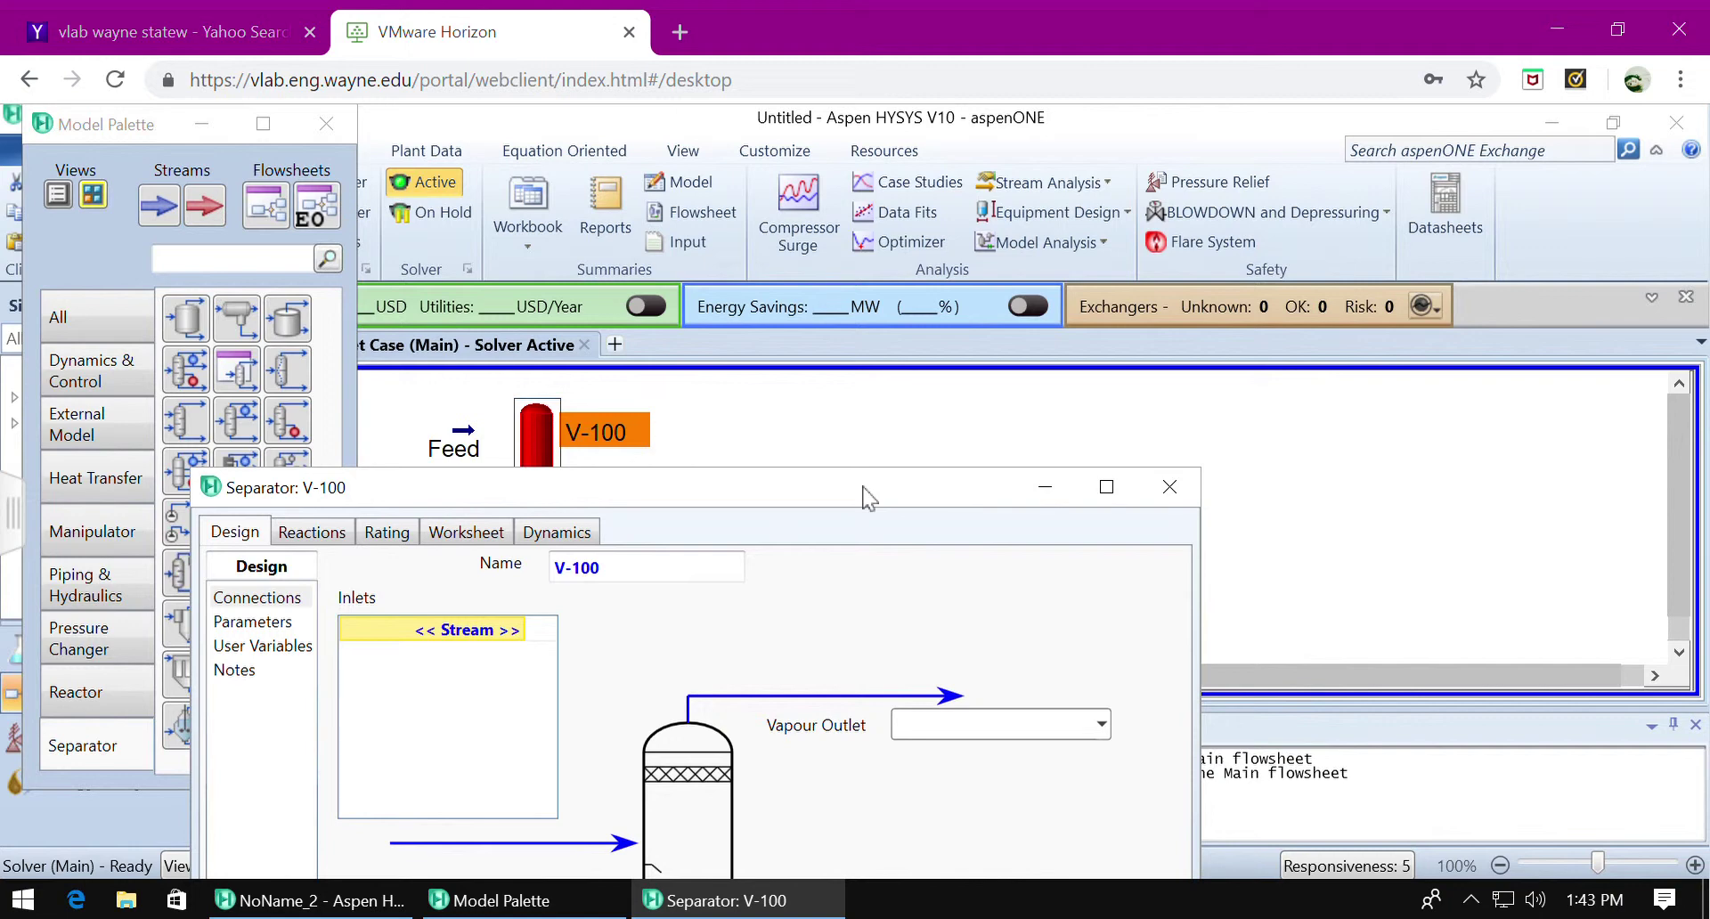
pyautogui.moveTo(869, 496); pyautogui.dragTo(1094, 150)
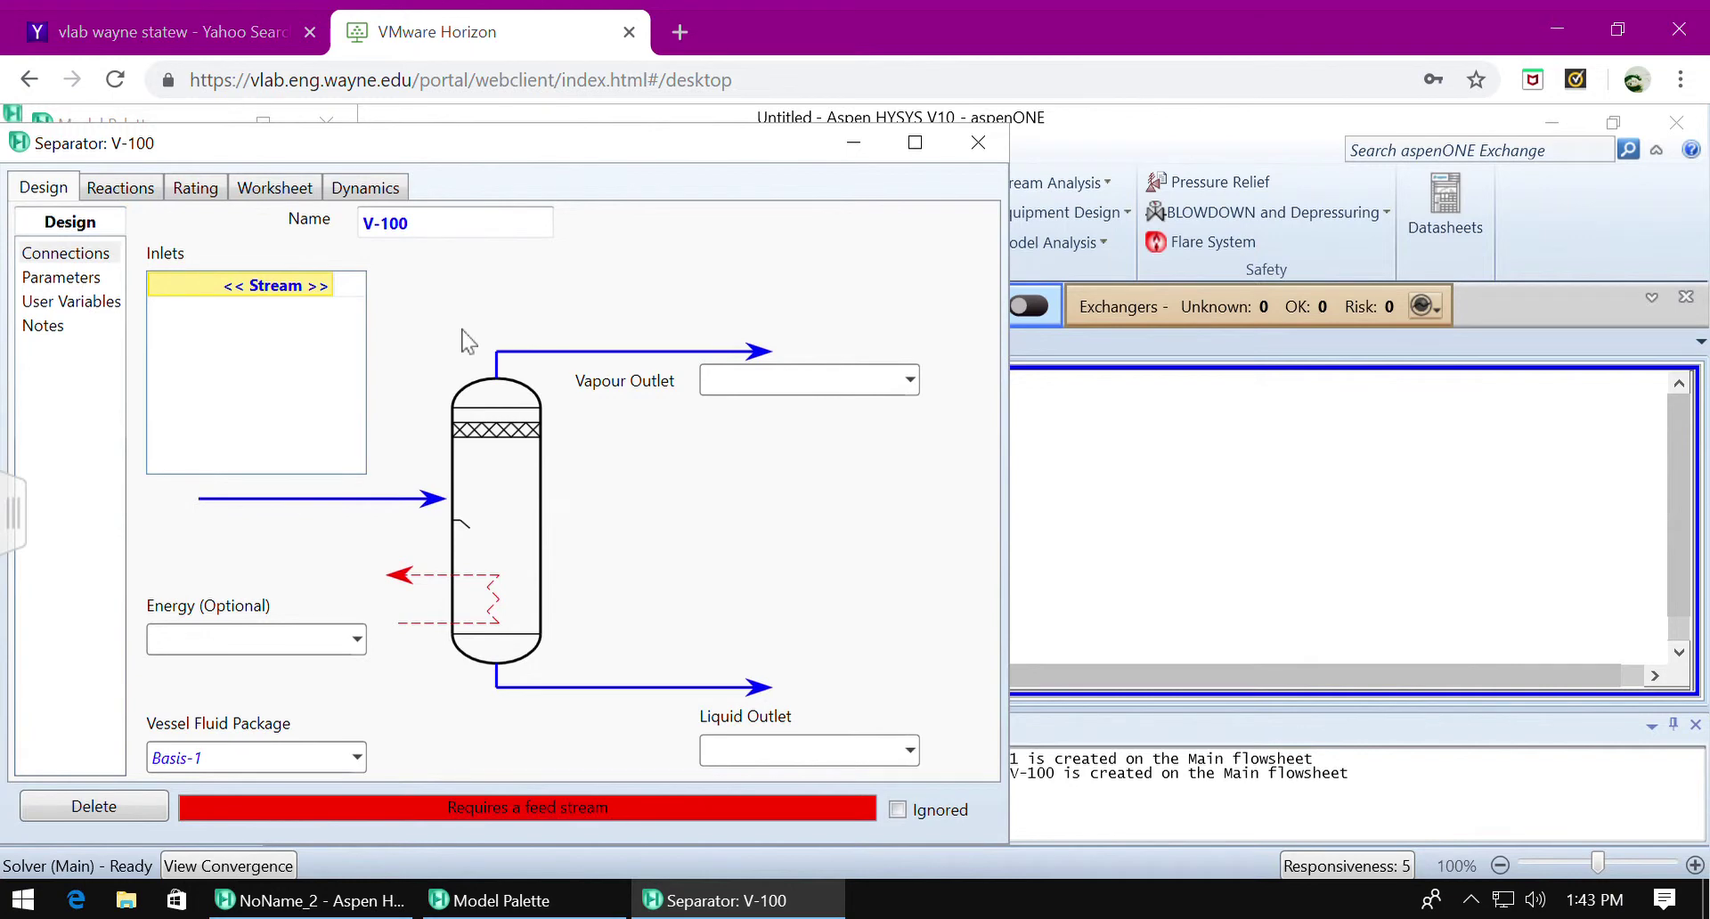
pyautogui.click(336, 299)
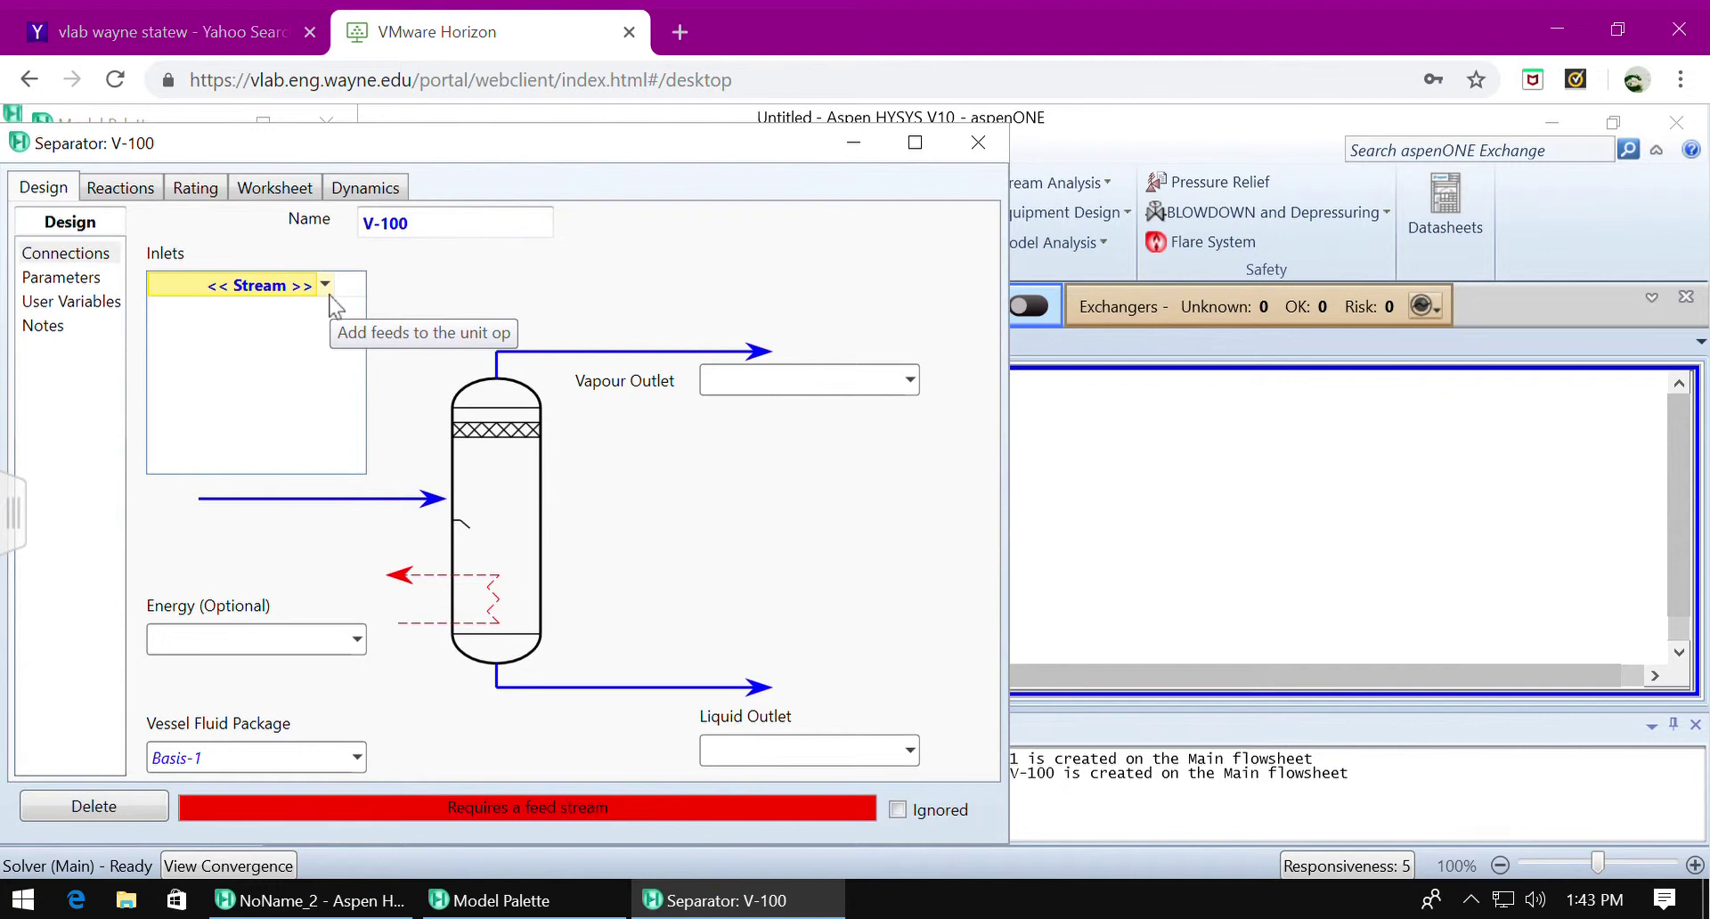
pyautogui.click(328, 292)
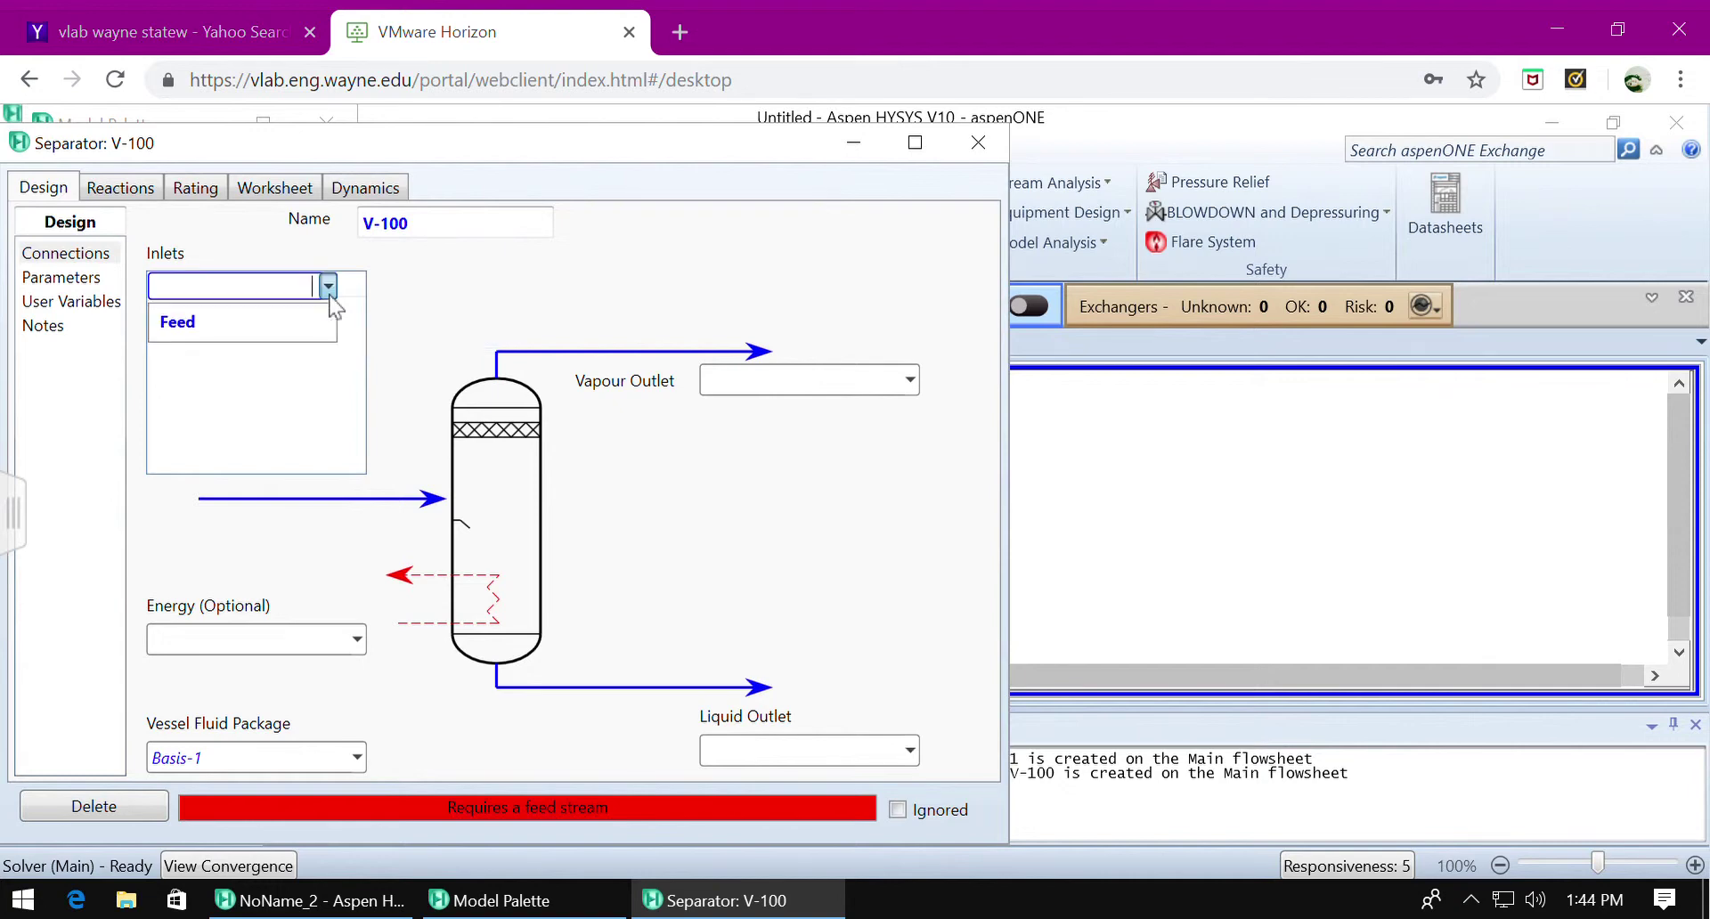
pyautogui.click(292, 324)
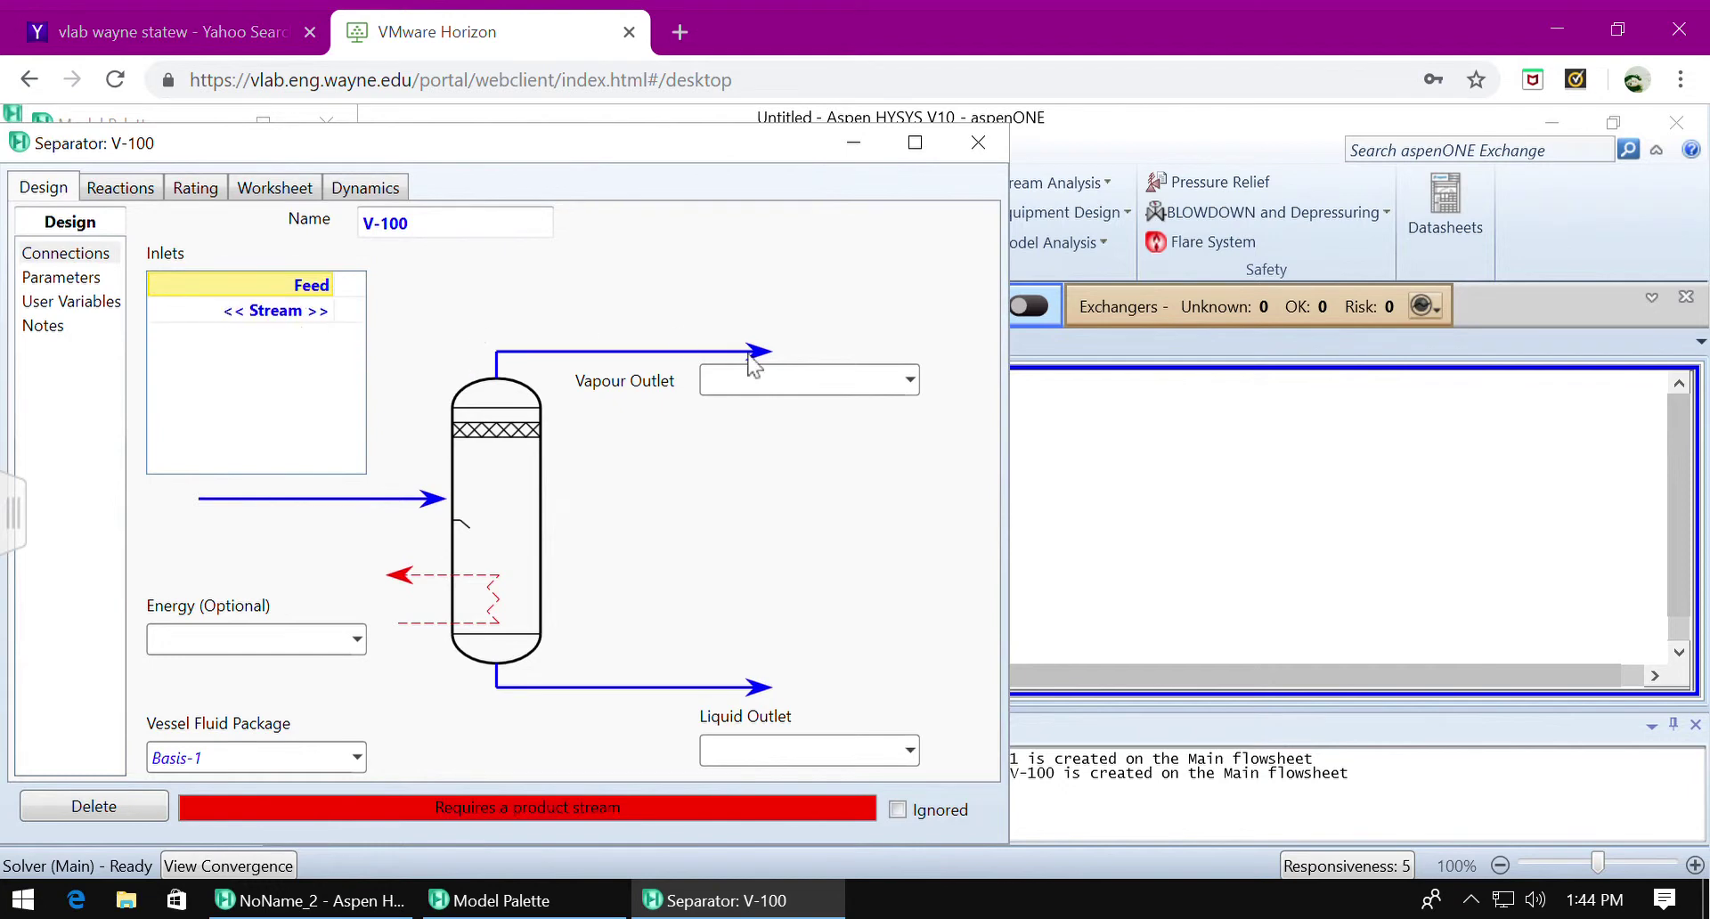
# Create the separator's outlet streams, naming the vapour outlet V and the liquid outlet L
pyautogui.click(762, 398)
pyautogui.write('V')
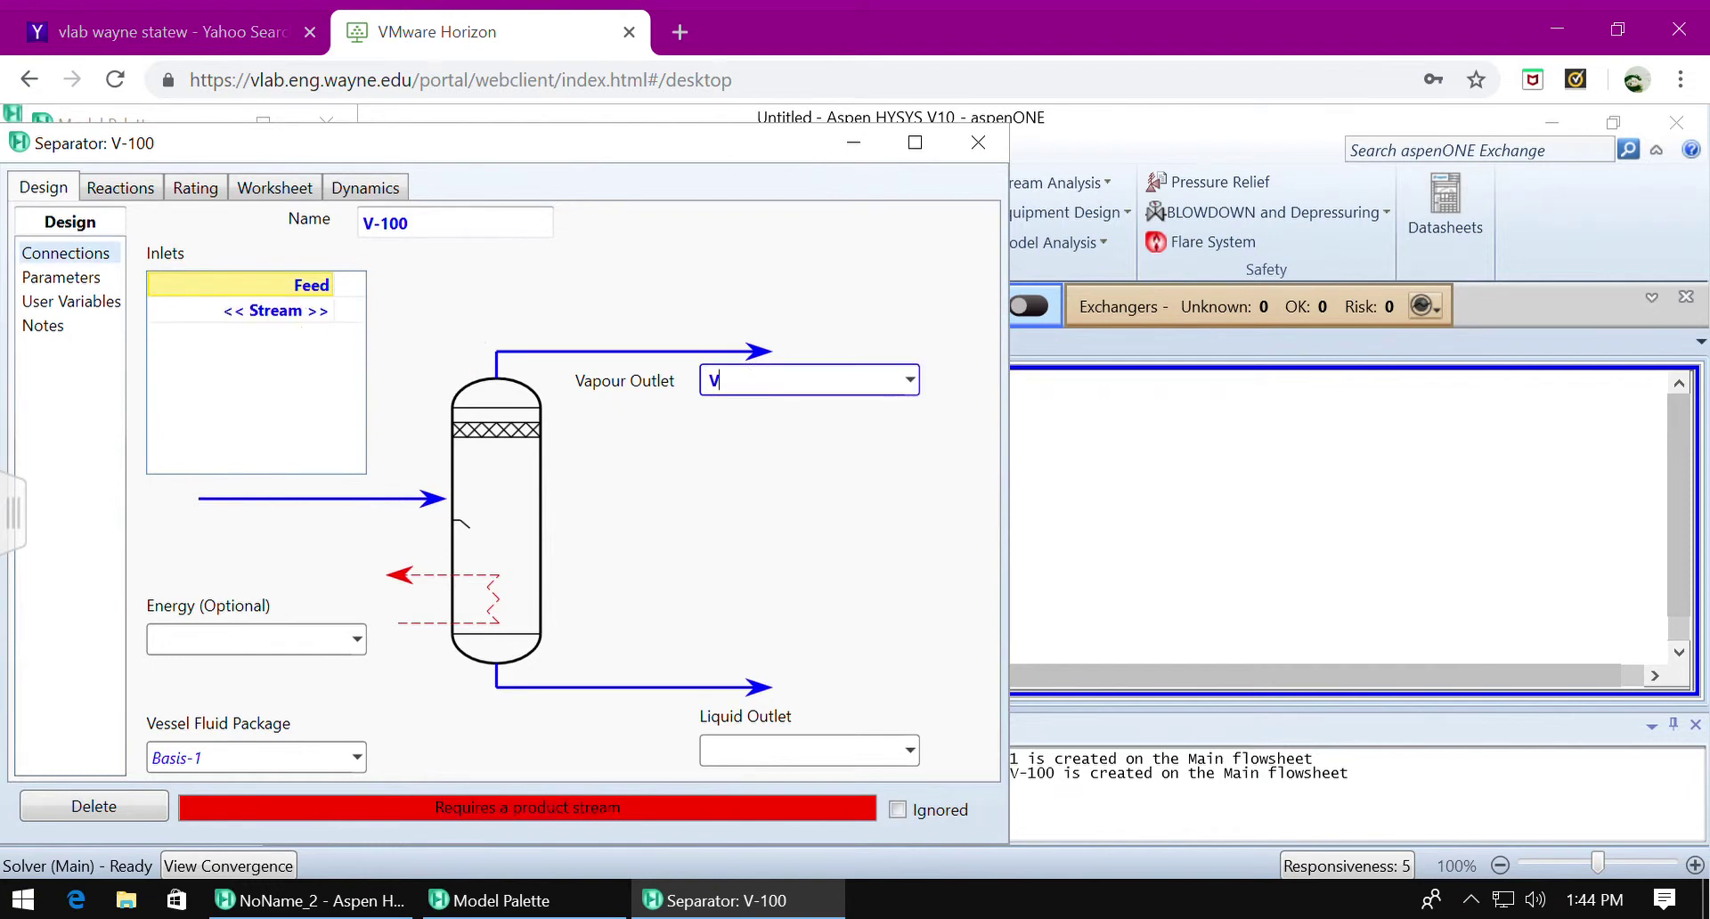
pyautogui.click(759, 760)
pyautogui.write('L')
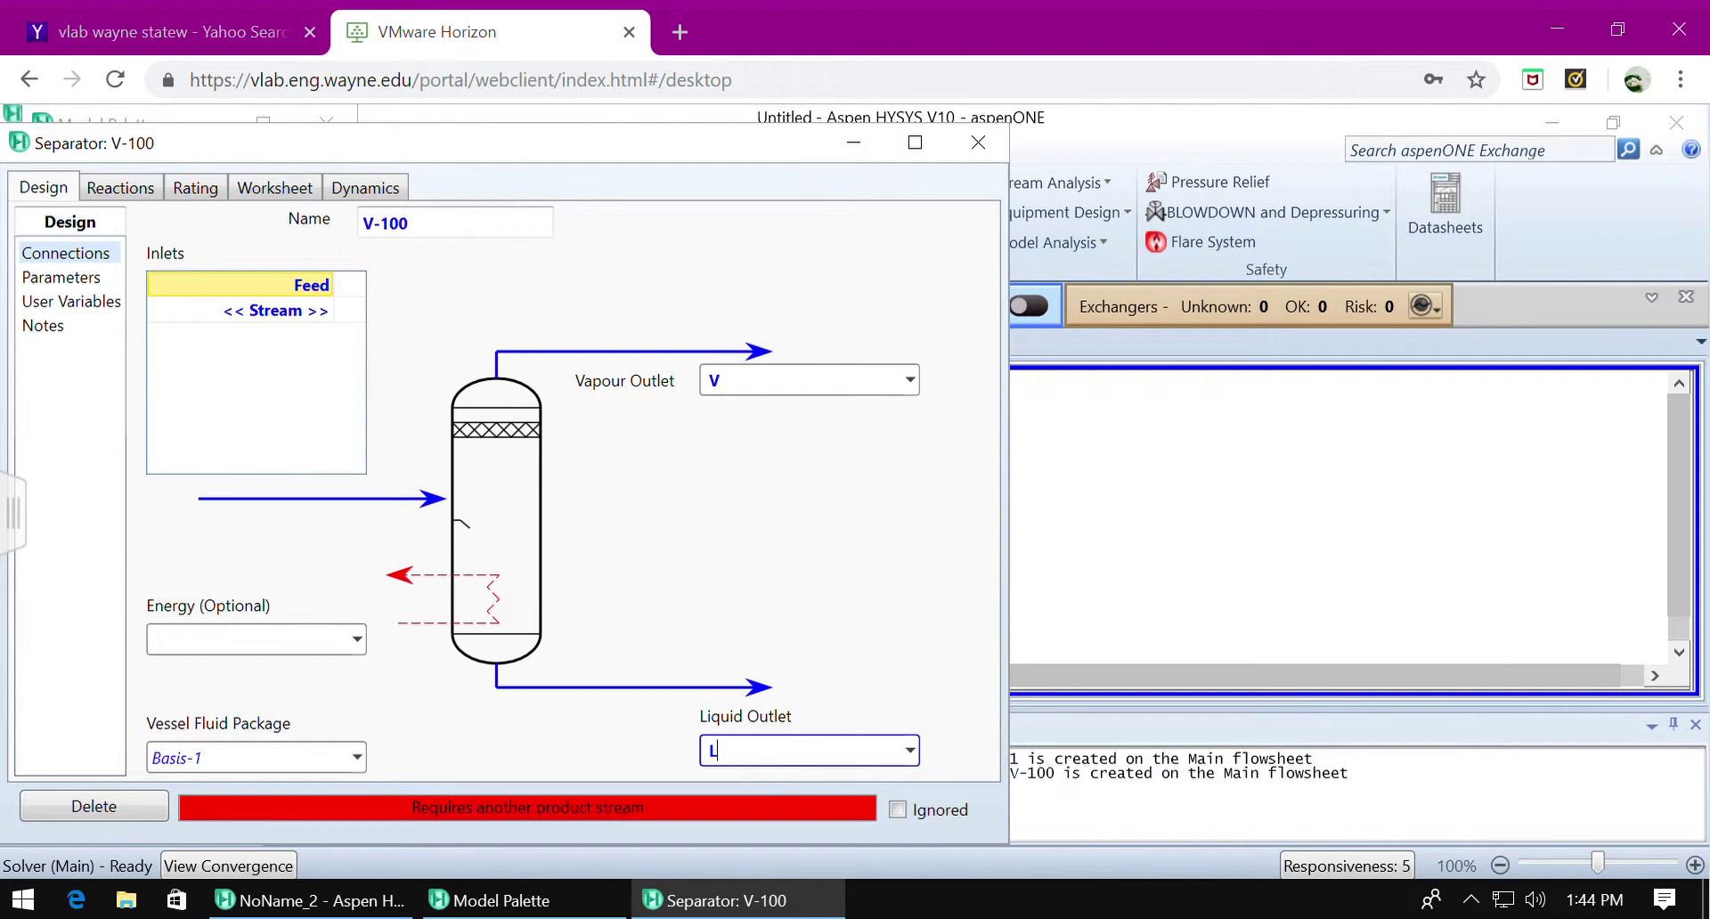
pyautogui.click(715, 615)
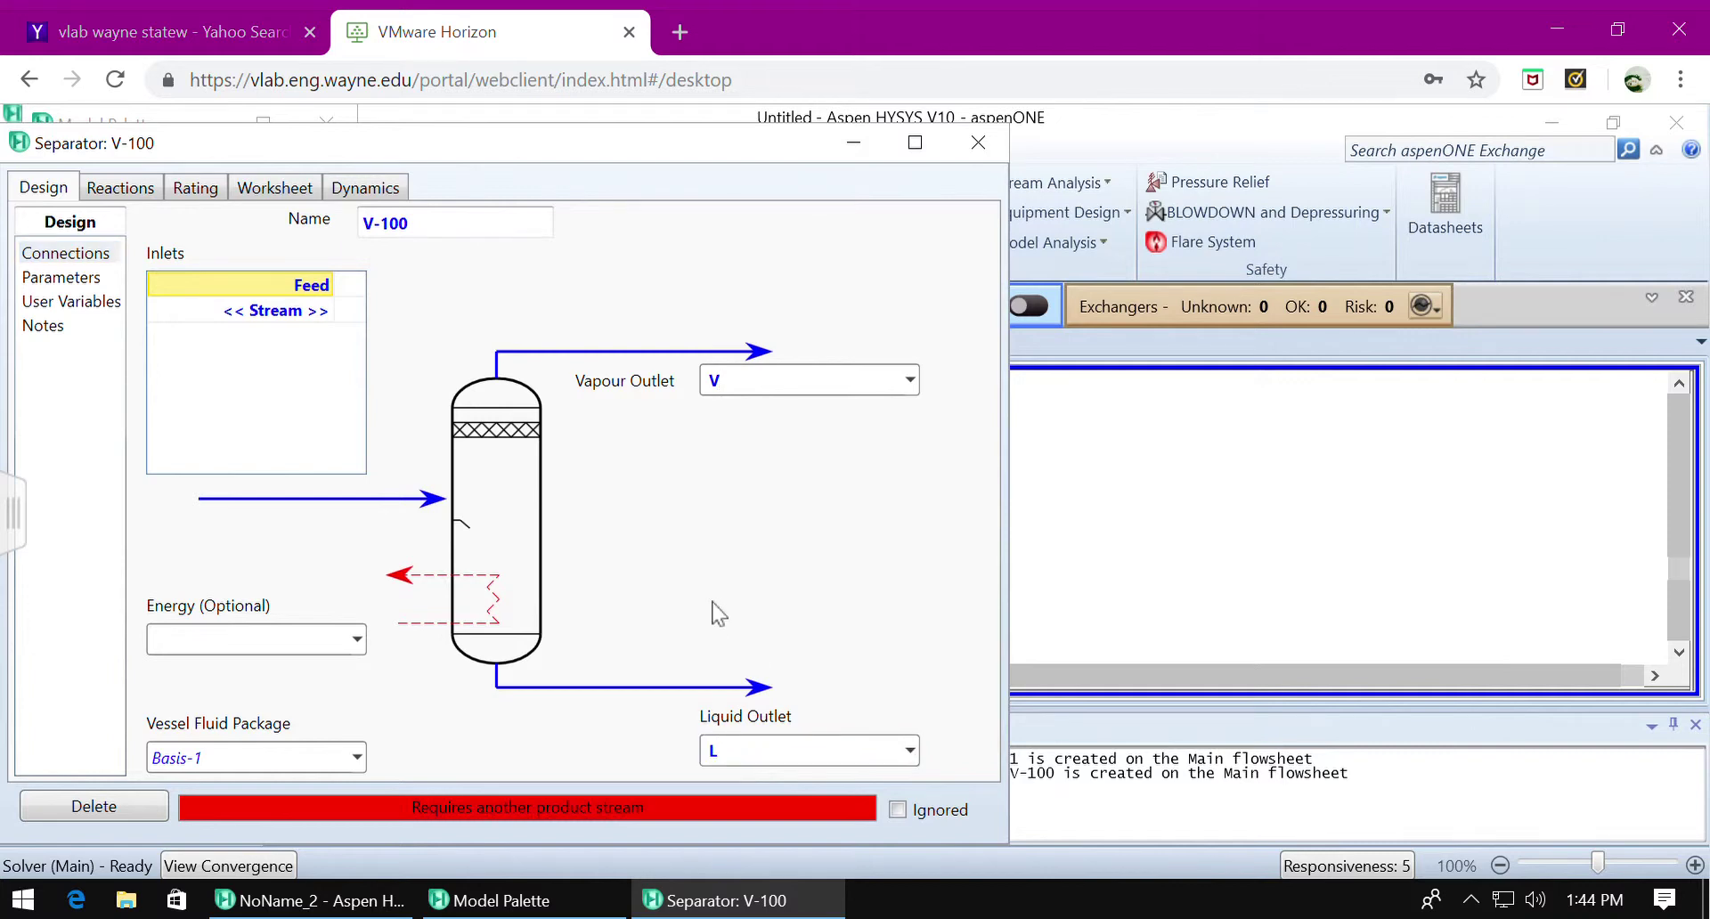
# Add an energy stream named Q to the separator
pyautogui.click(353, 652)
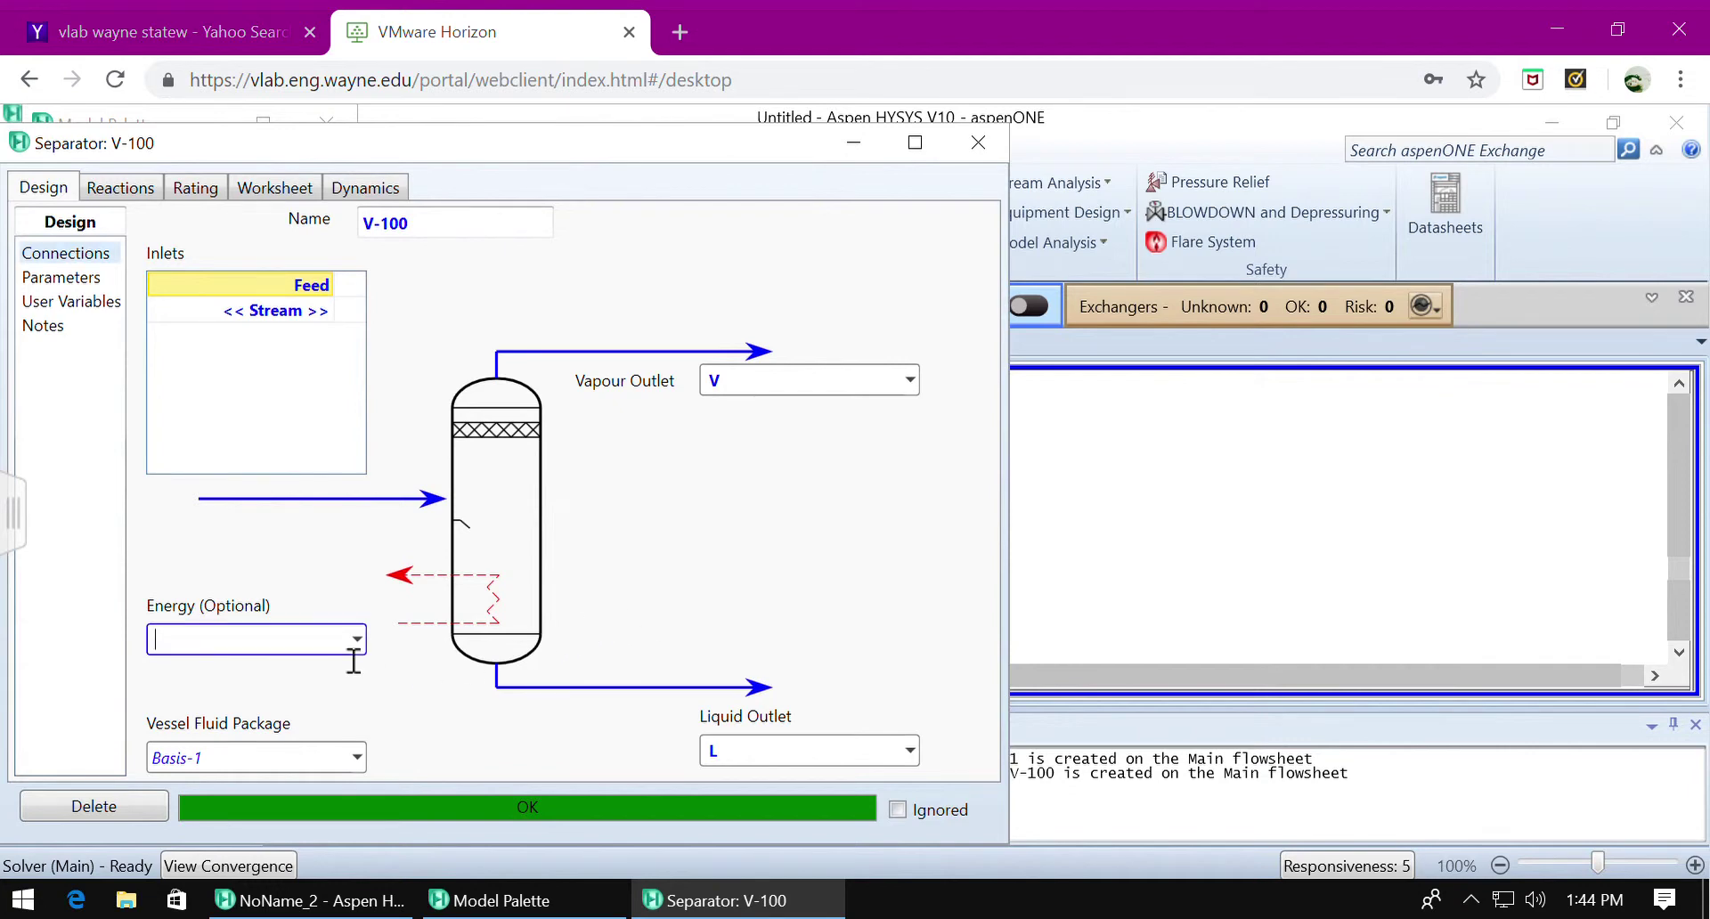
pyautogui.write('Q')
pyautogui.click(568, 580)
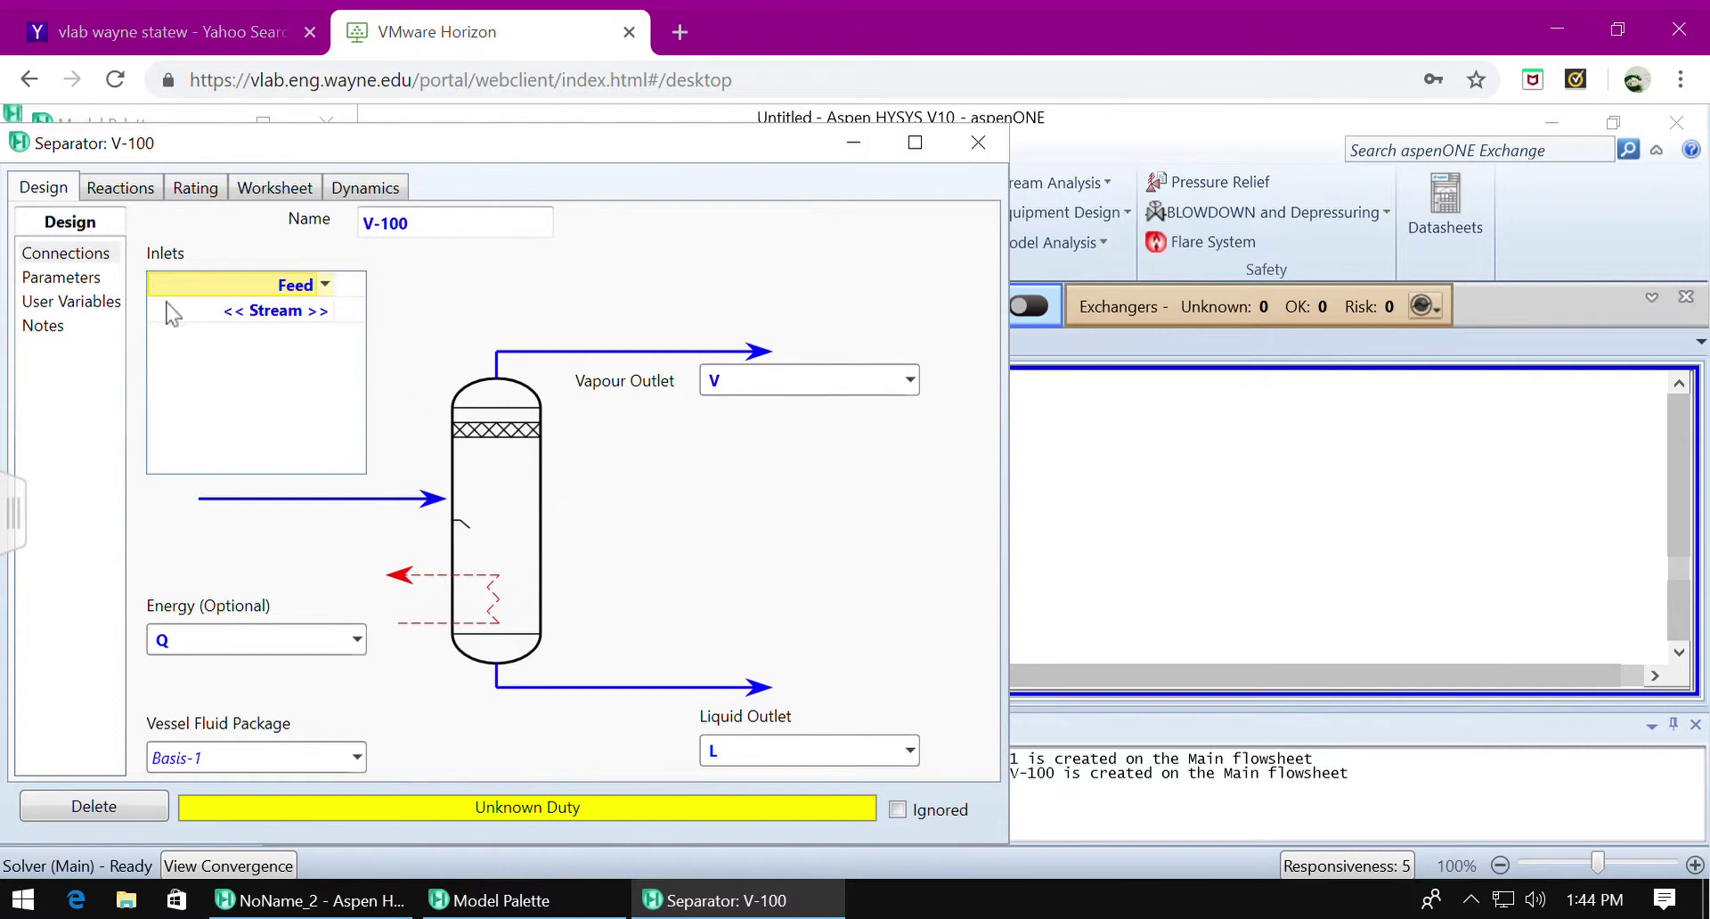
# Set the separator's vapour outlet pressure drop to 0.8 atm and close its window
pyautogui.click(98, 286)
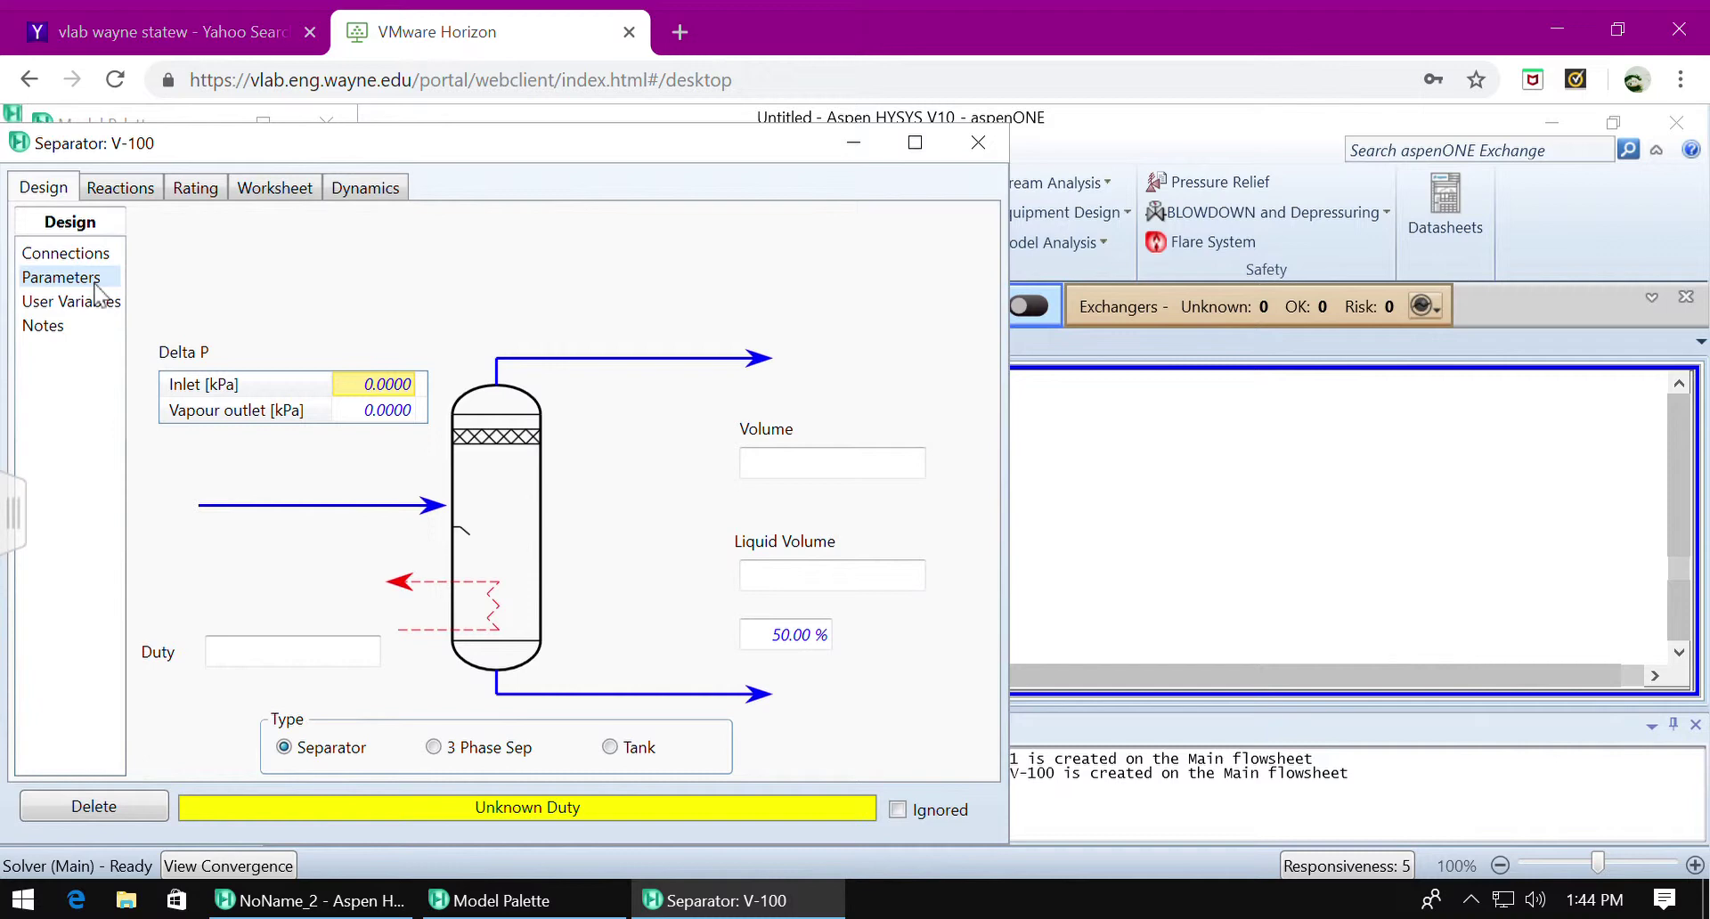
pyautogui.click(407, 418)
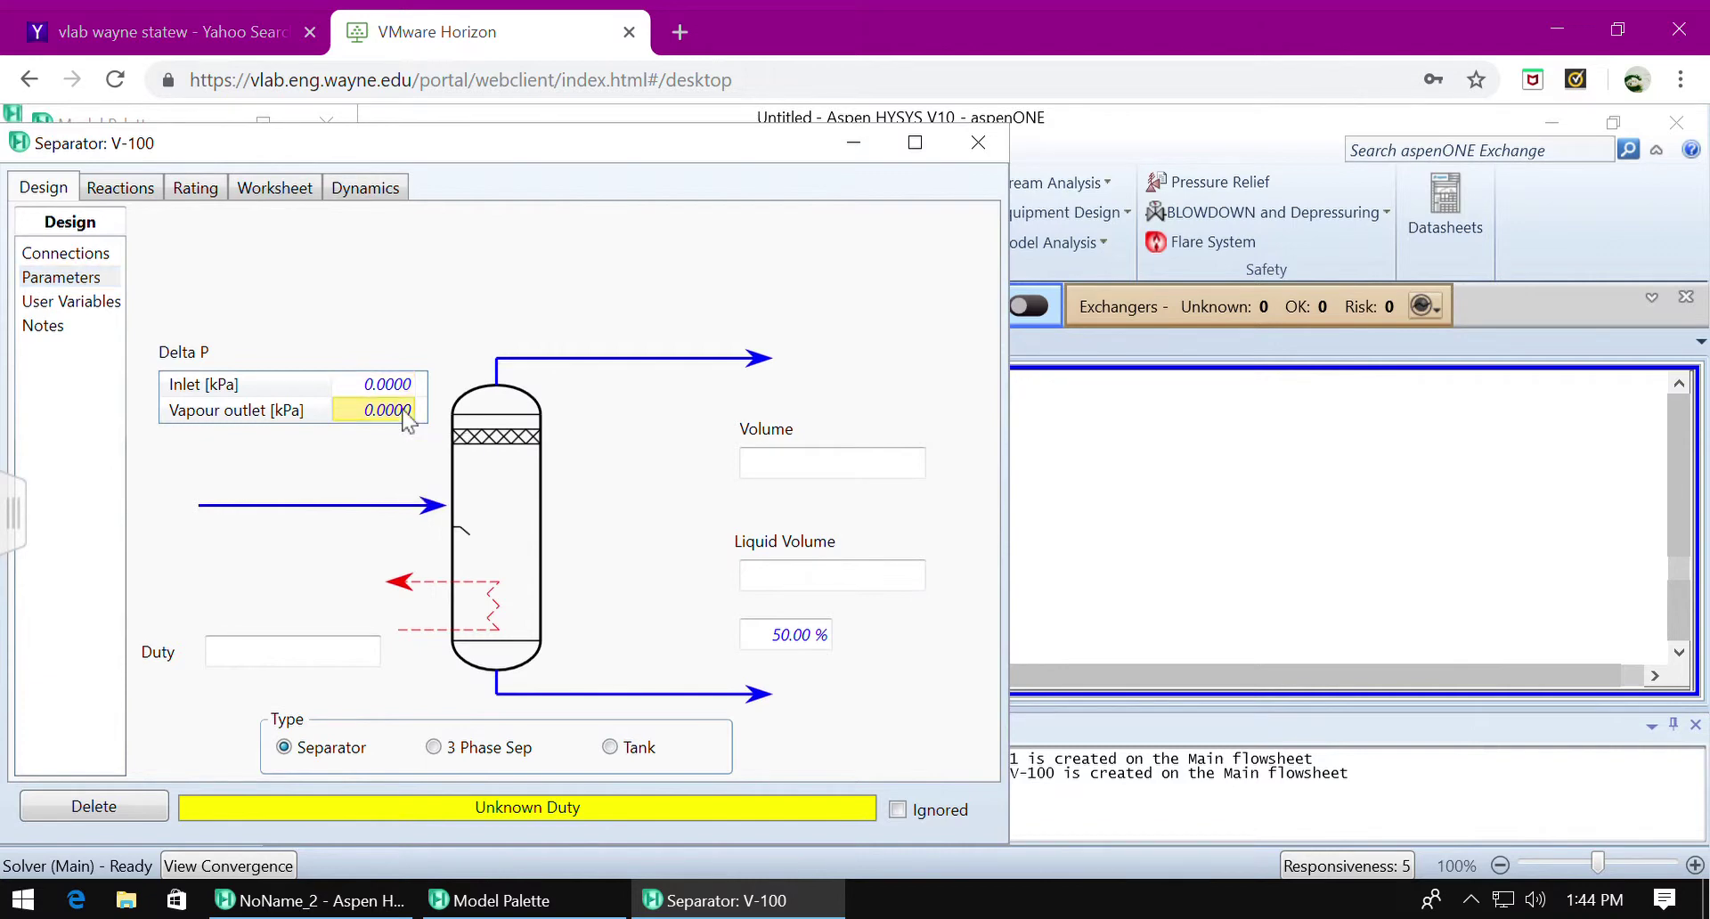
pyautogui.write('0.8')
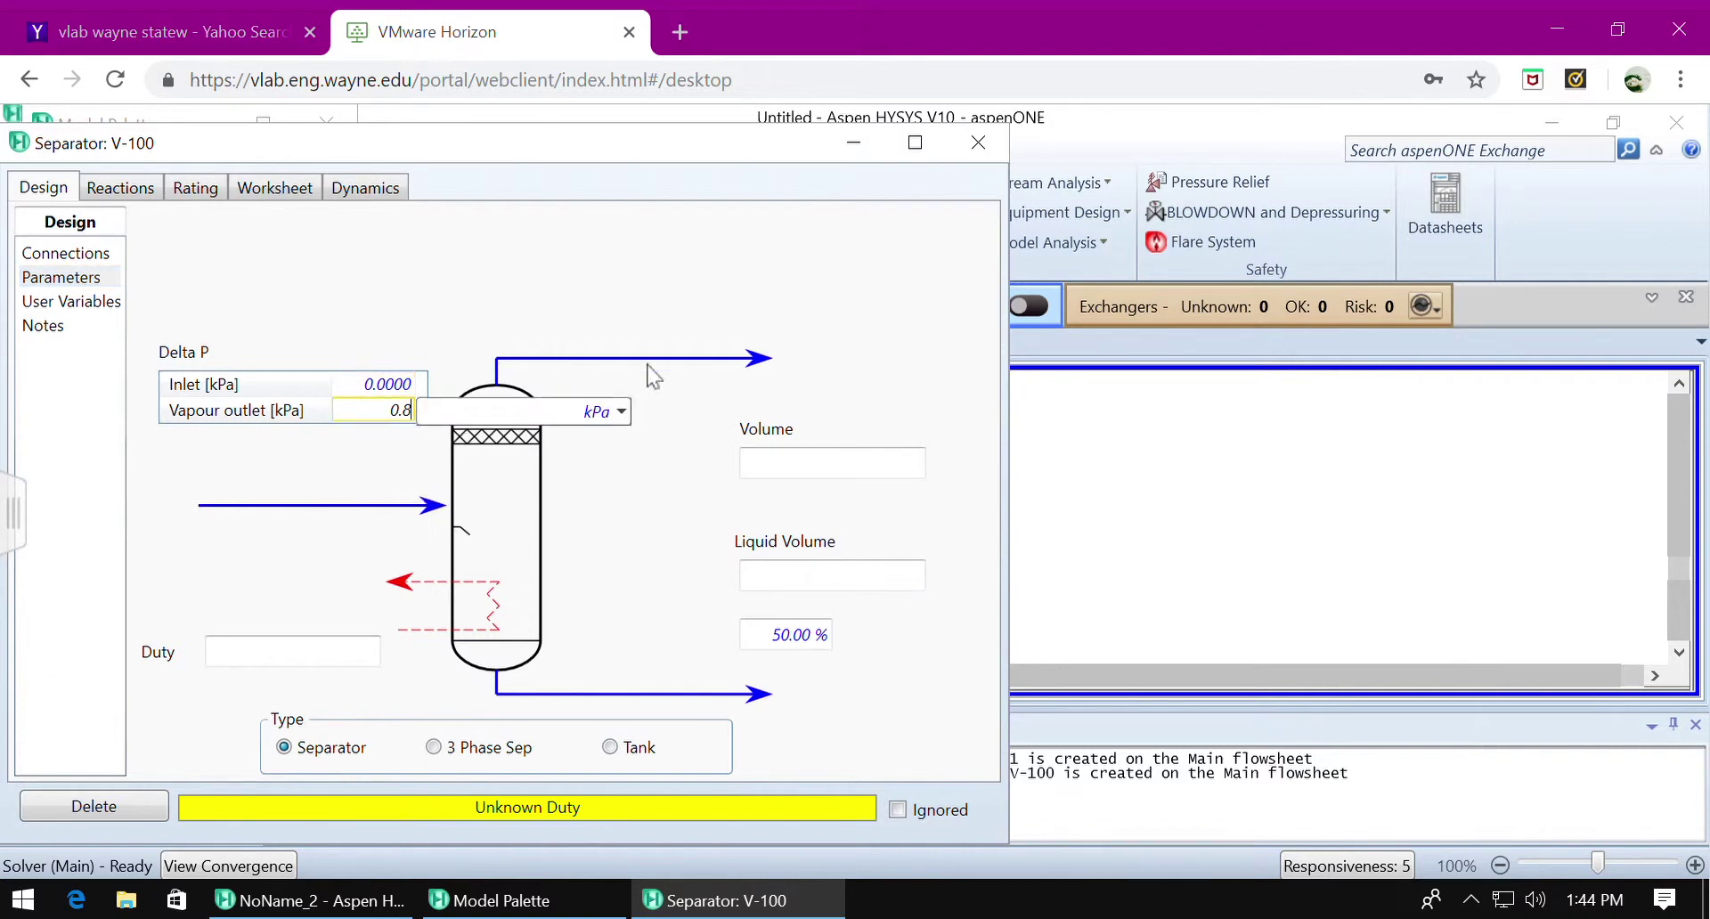
pyautogui.click(621, 413)
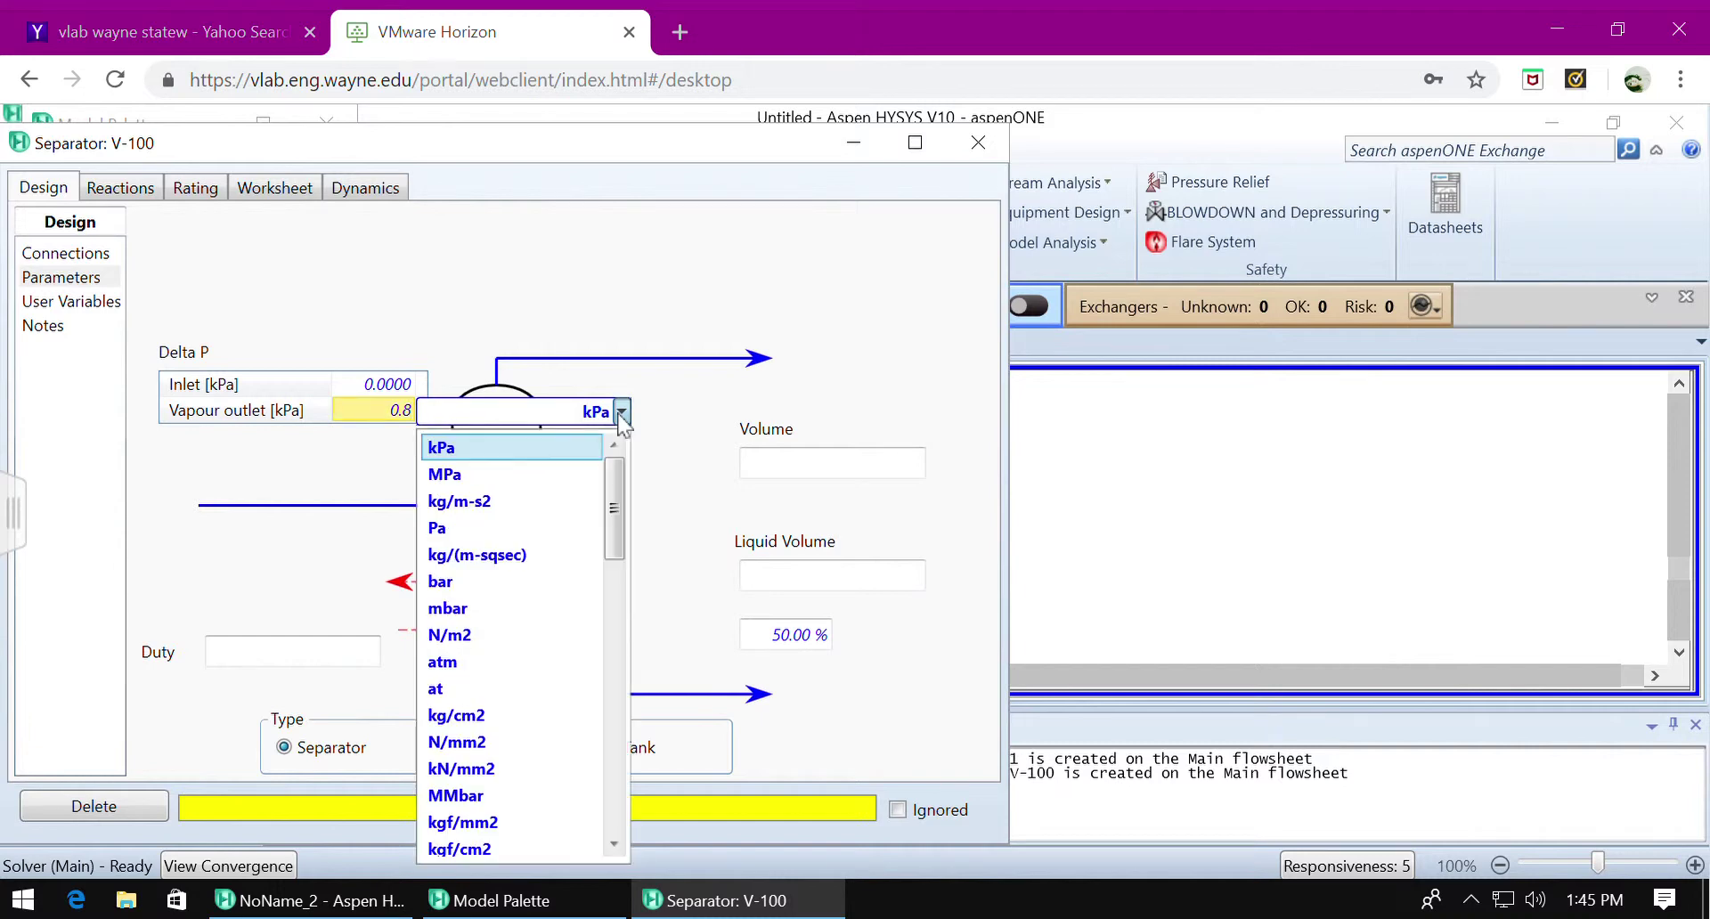
pyautogui.click(498, 664)
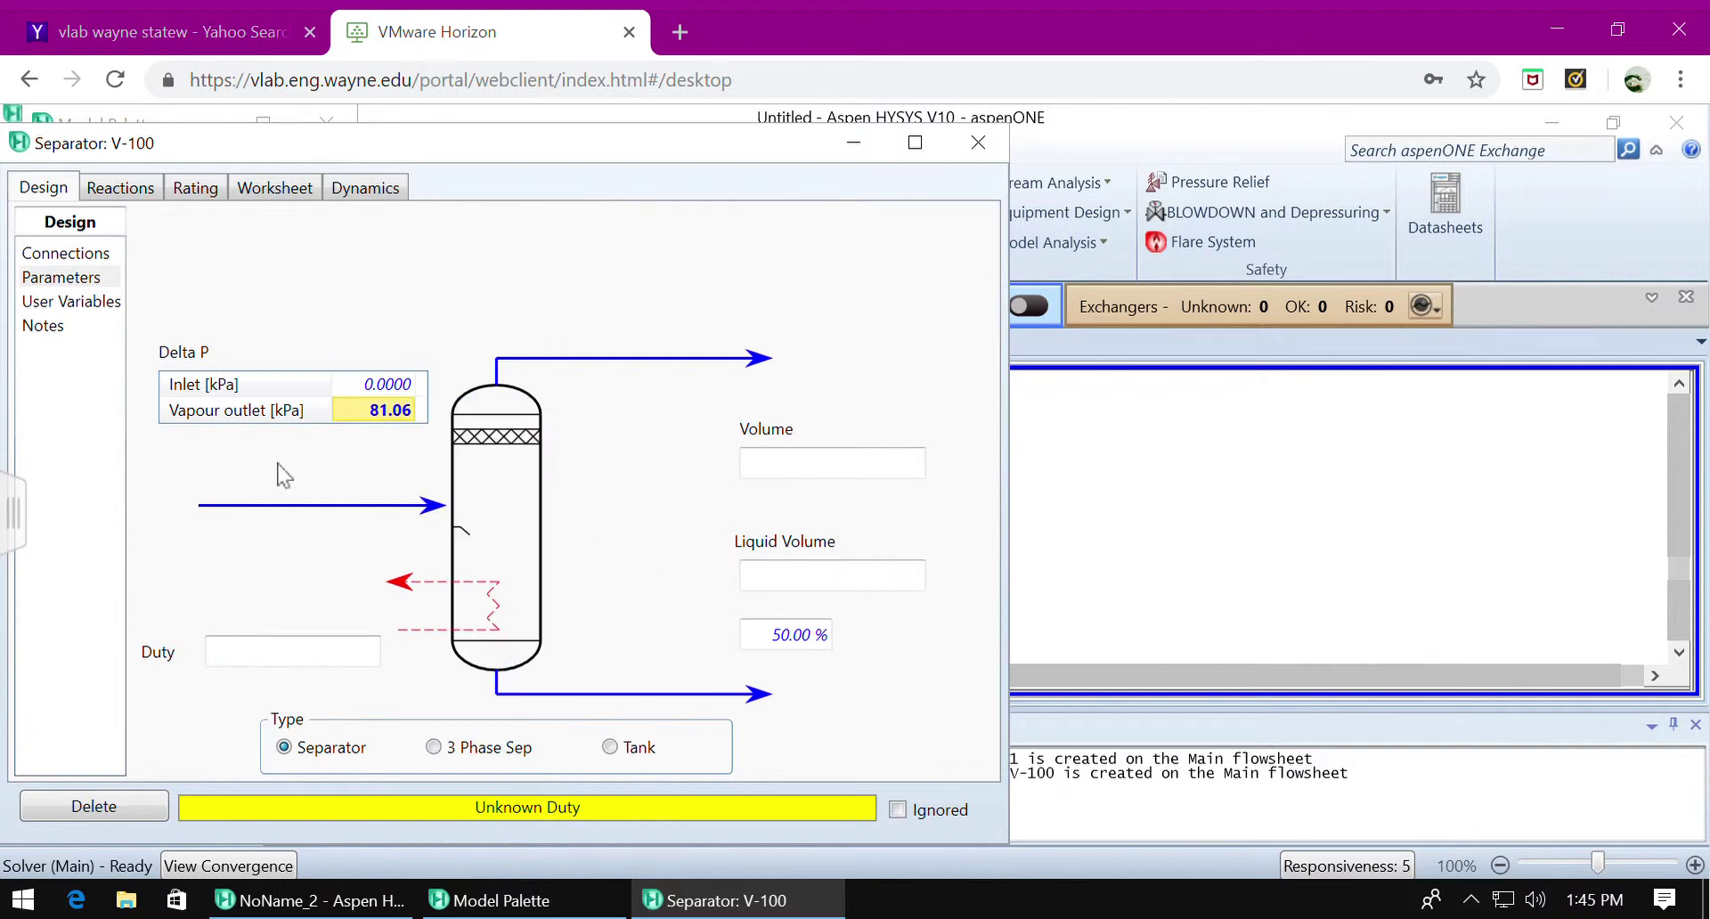
pyautogui.click(979, 143)
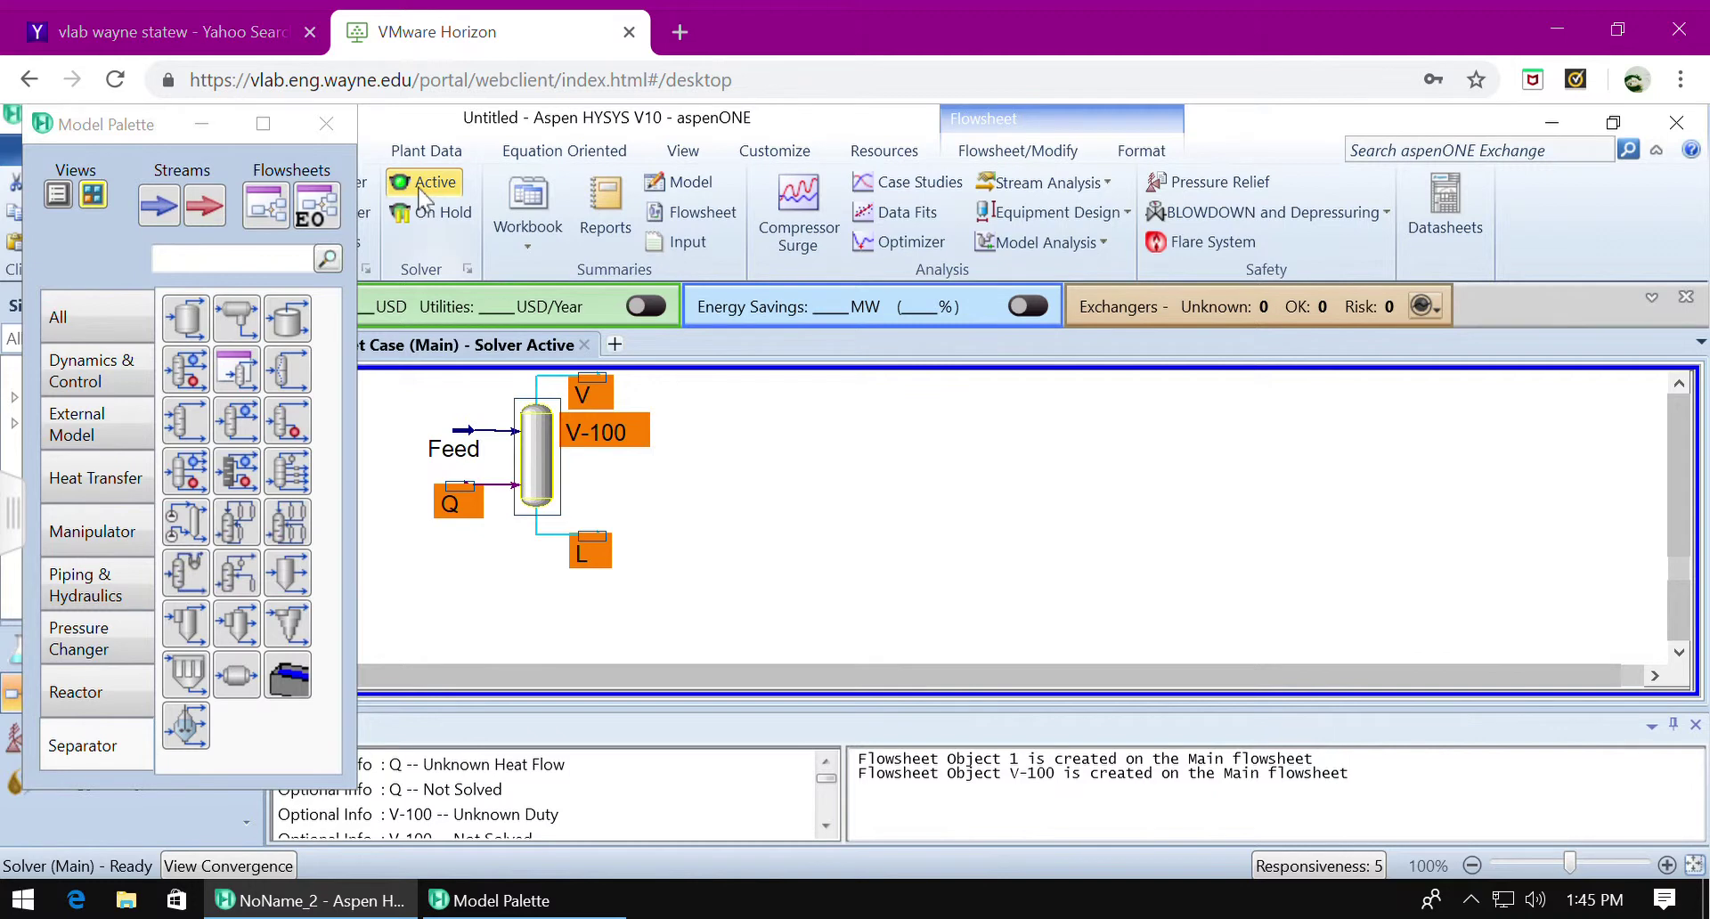
# Reopen the V-100 separator's properties, move its window fully into view and display the worksheet of stream conditions
pyautogui.click(704, 424)
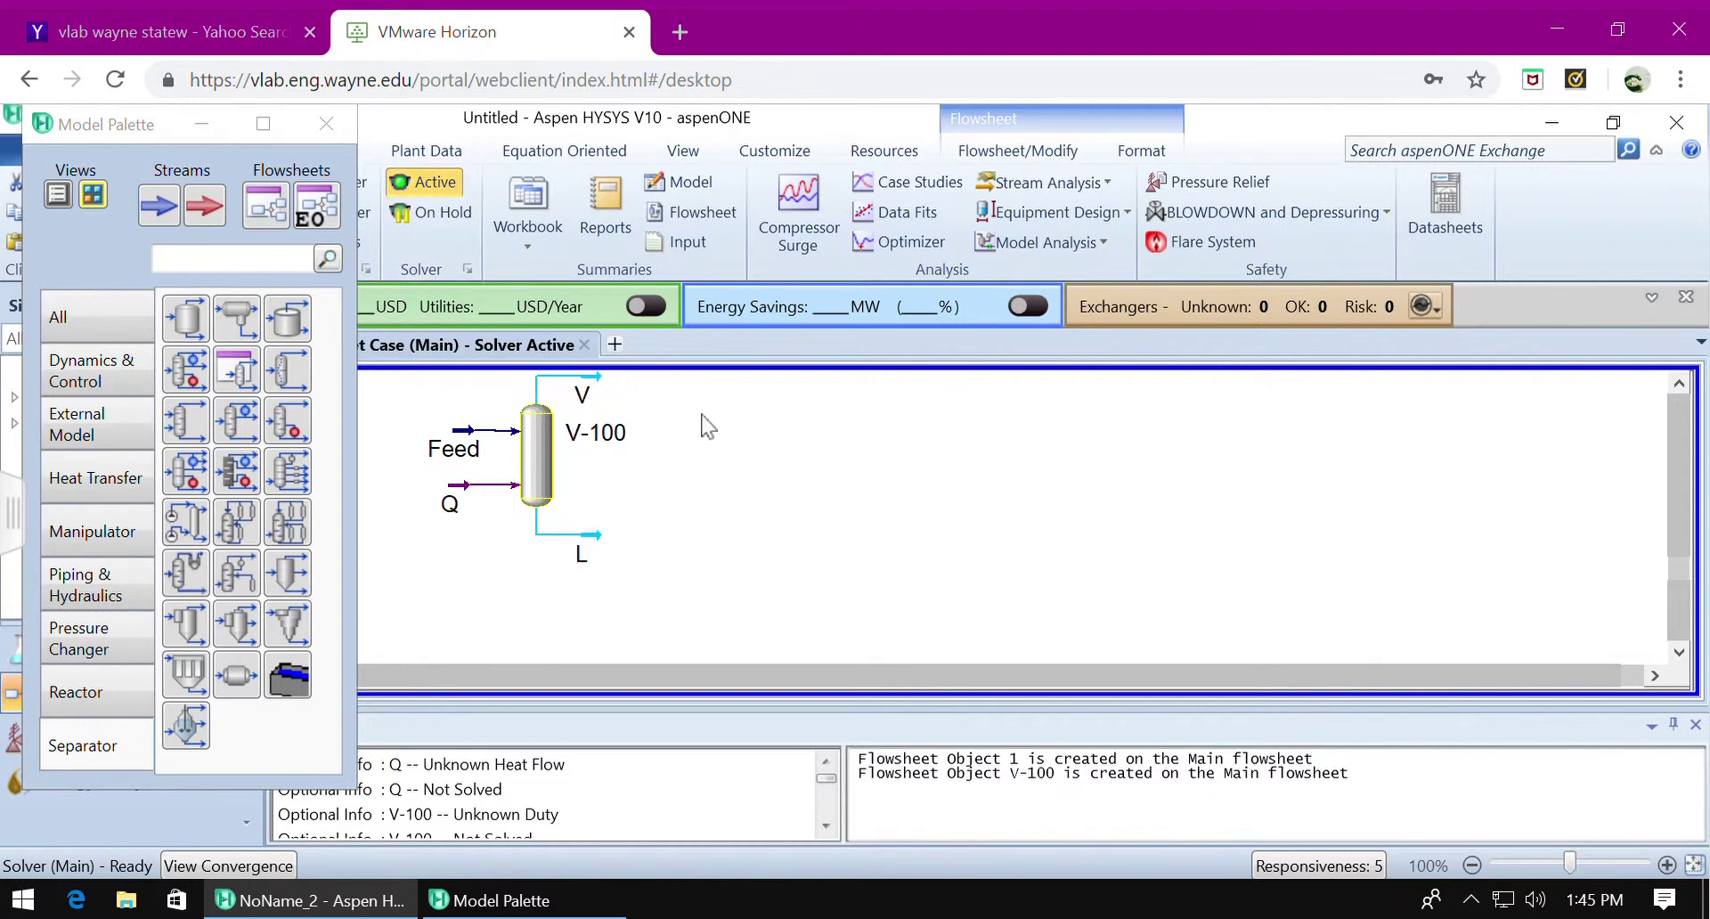
pyautogui.click(545, 454)
pyautogui.doubleClick(546, 455)
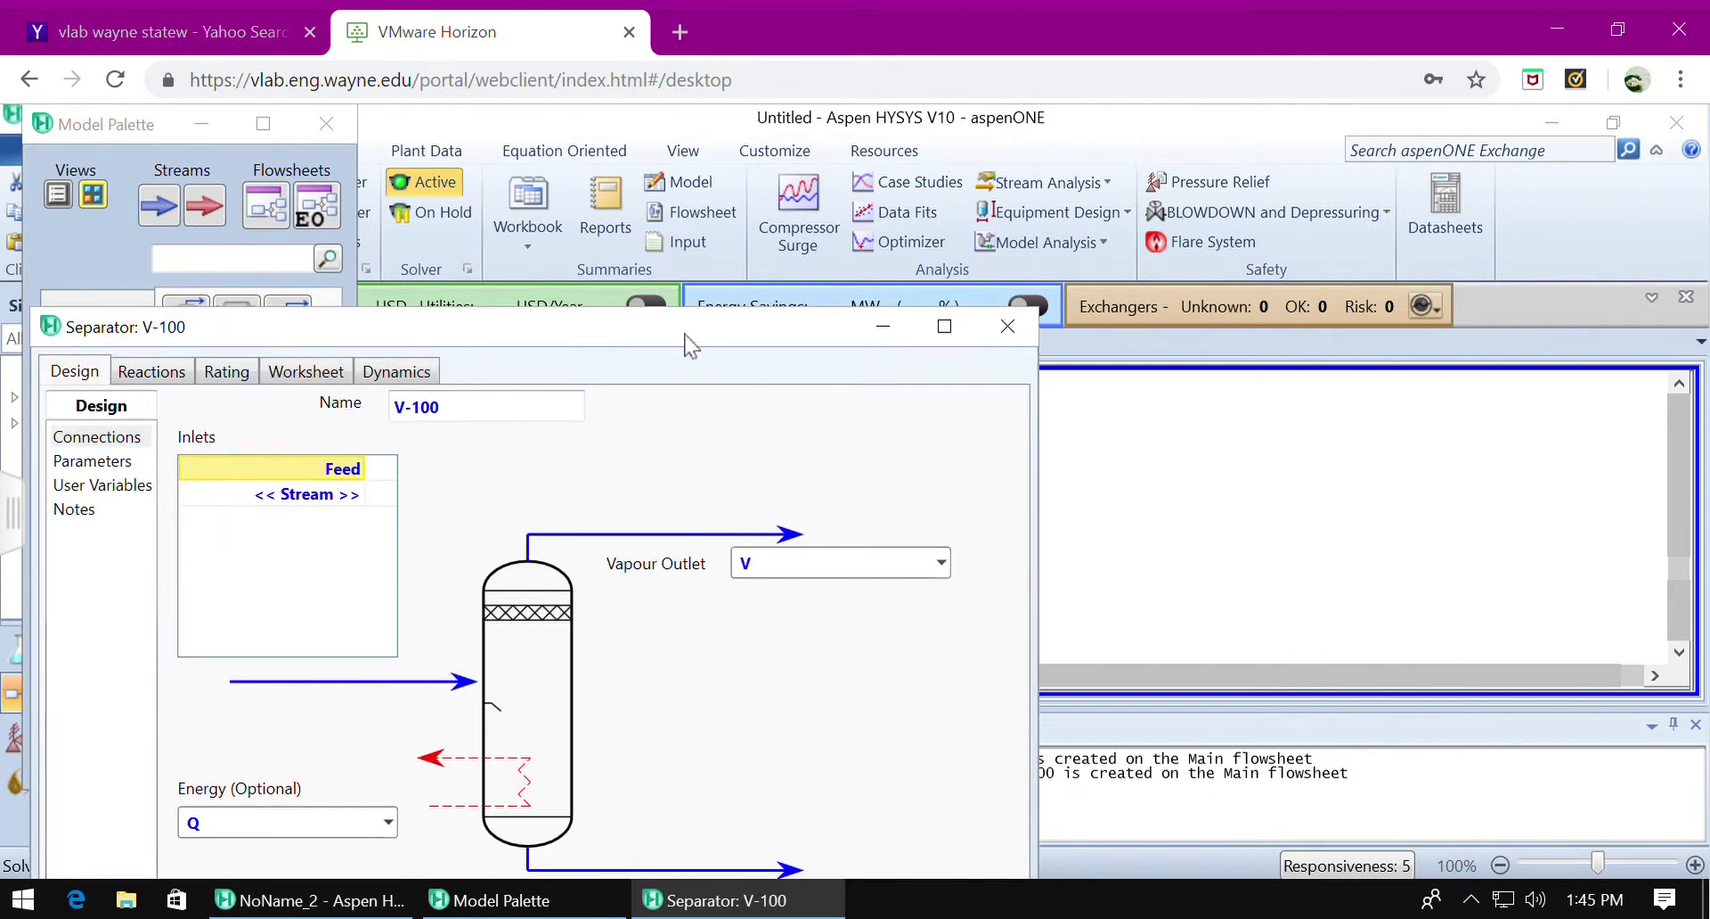
pyautogui.moveTo(682, 343); pyautogui.dragTo(1013, 167)
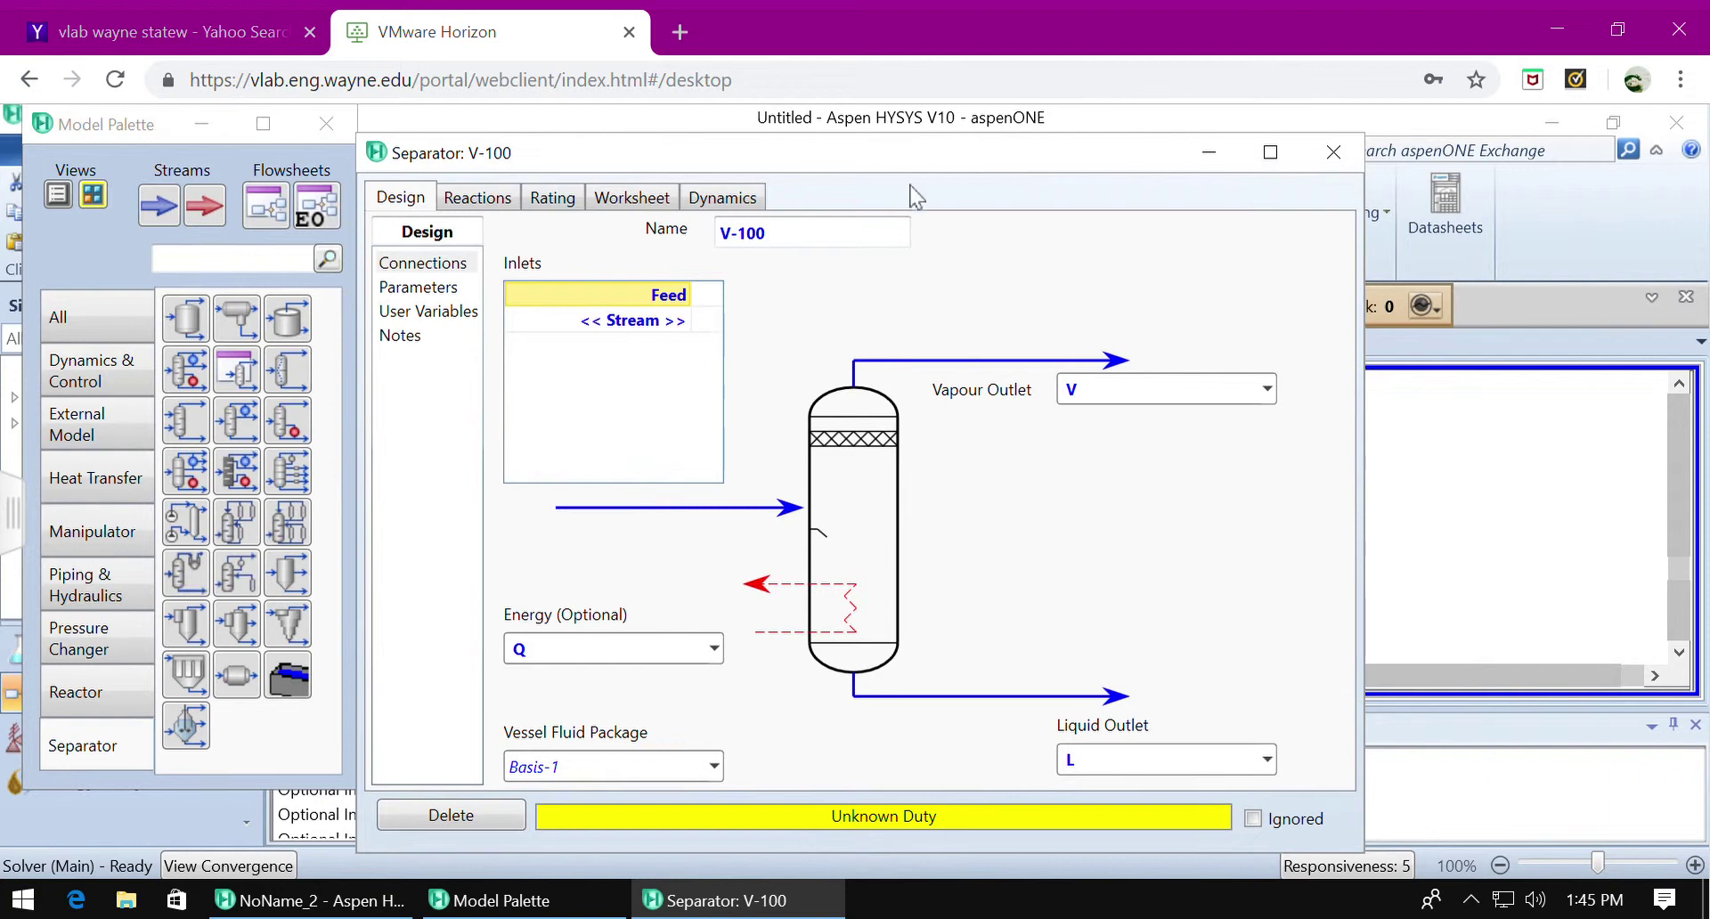
pyautogui.click(633, 199)
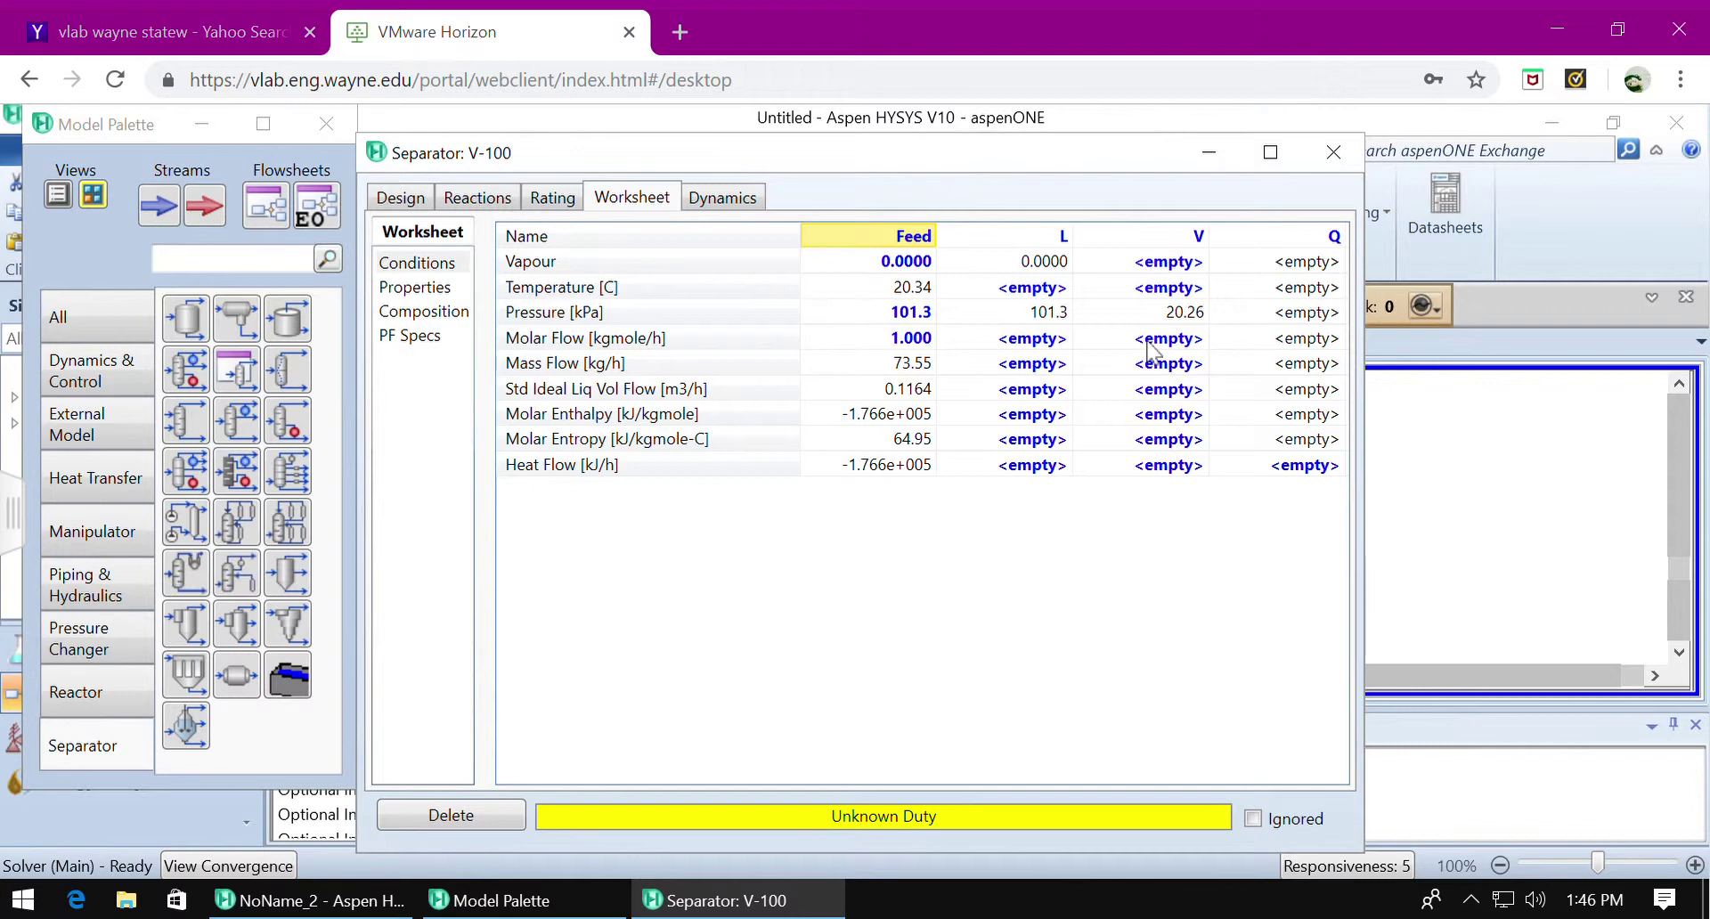
# Set the molar flow of vapour stream V to 0.2 kgmole/h in the separator's worksheet
pyautogui.moveTo(922, 352)
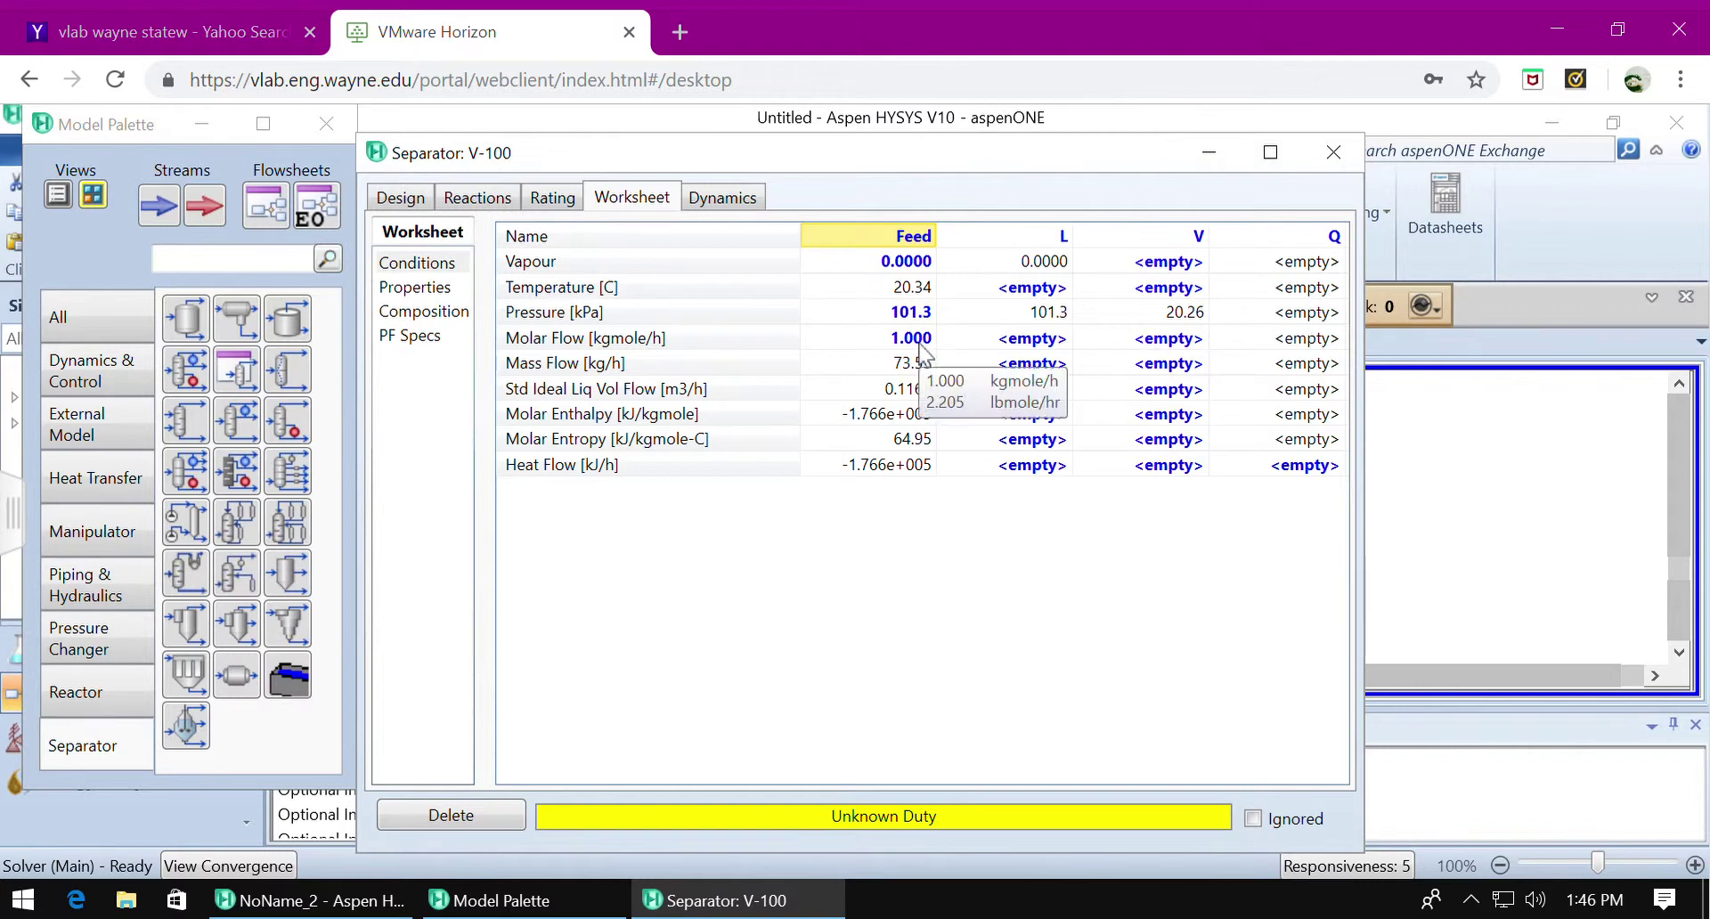
pyautogui.click(1164, 340)
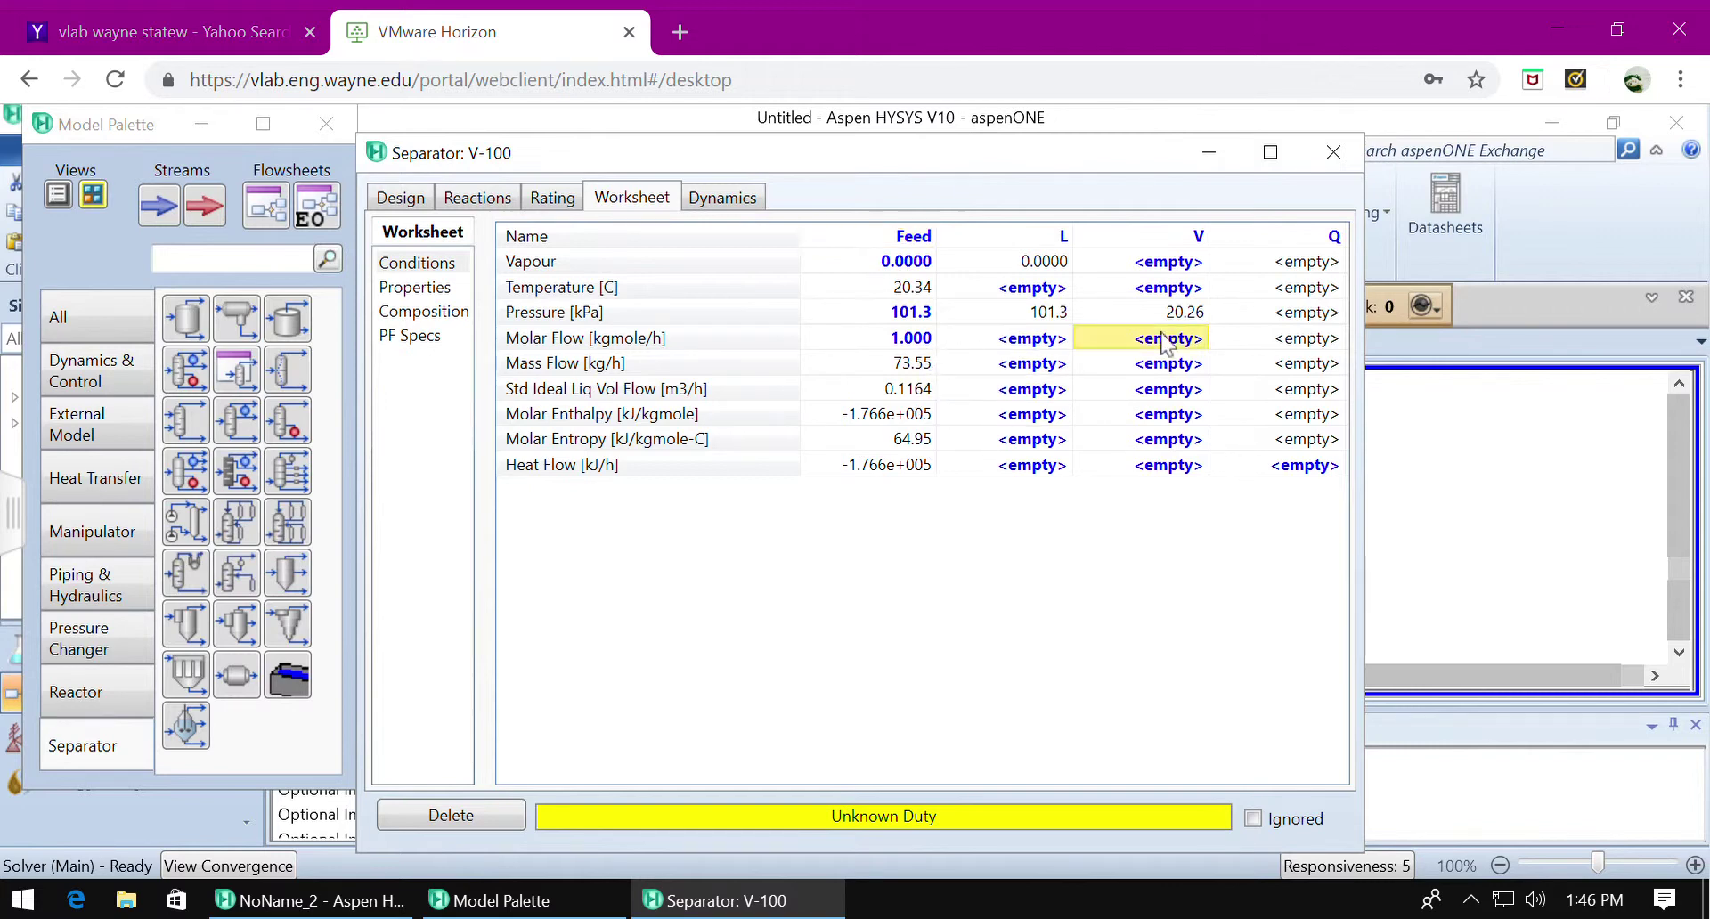
pyautogui.write('0.')
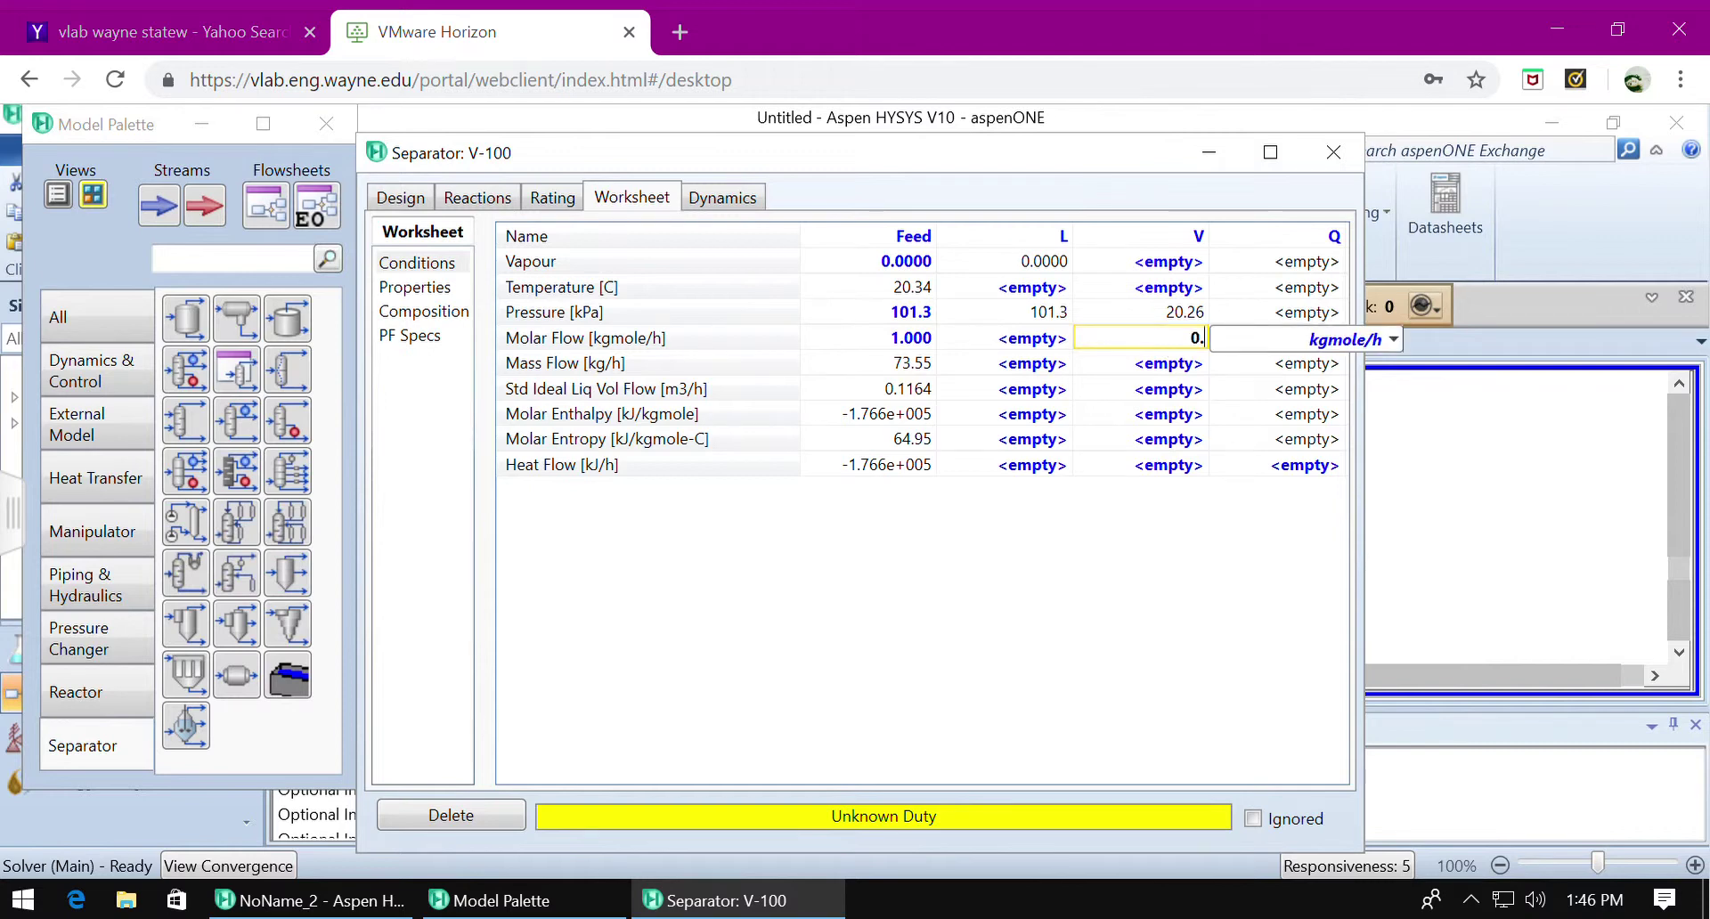
pyautogui.write('2')
pyautogui.press('Return')
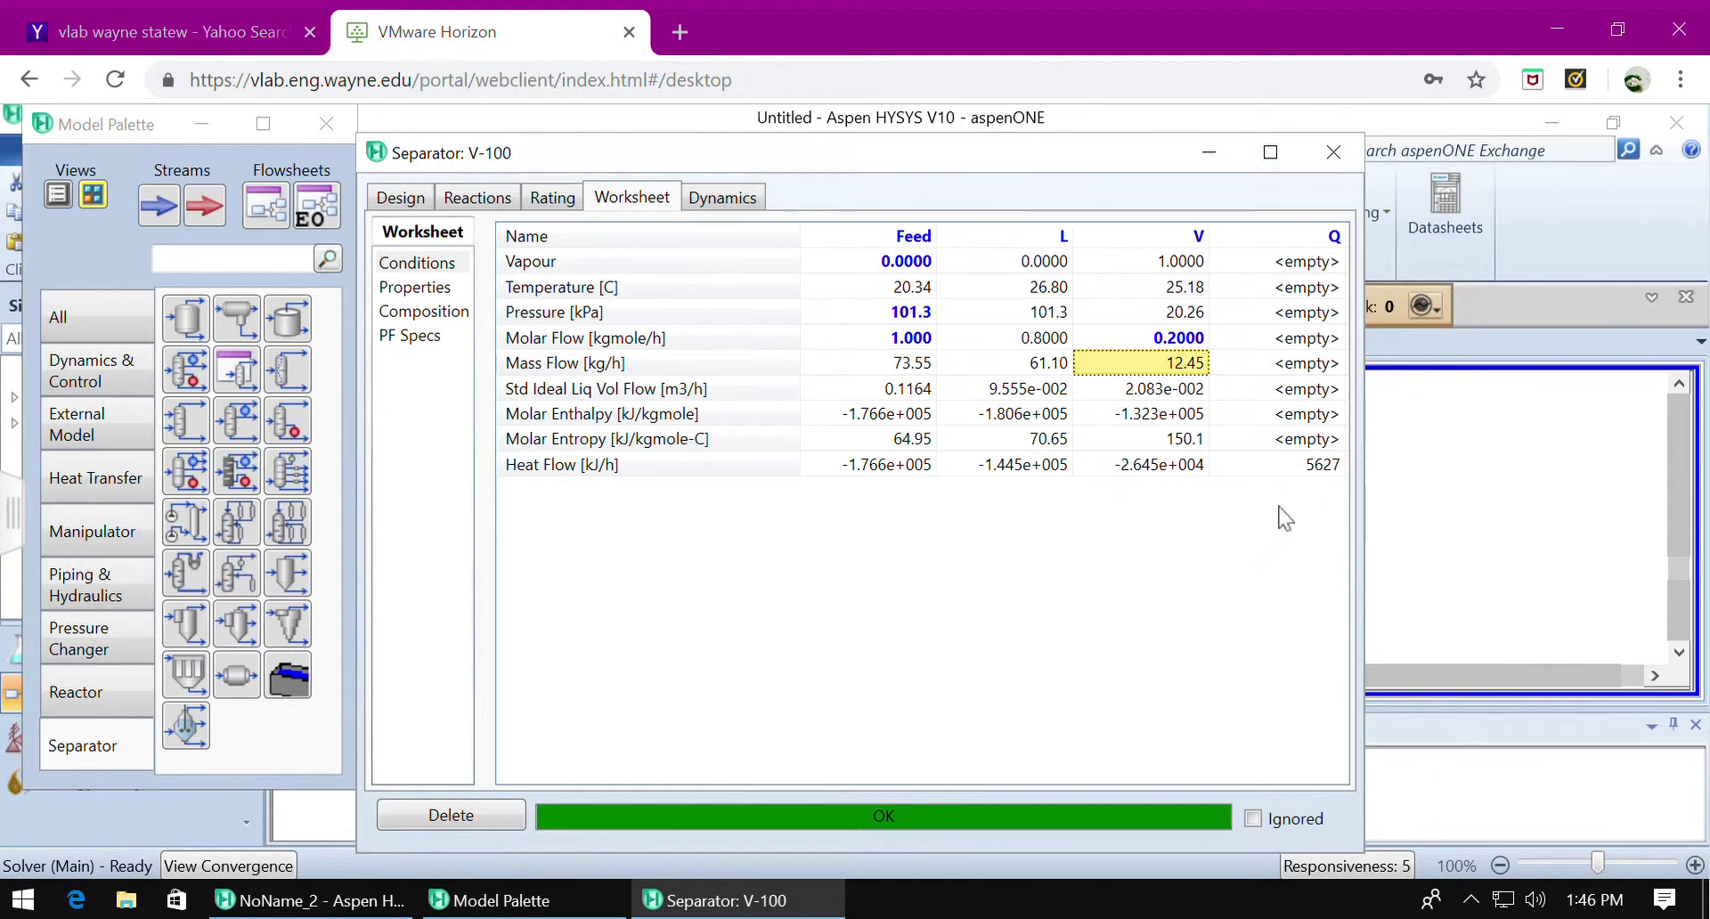
# Examine the n-butane and n-hexane compositions of Feed, L and V, return to the separator's connections and close its window
pyautogui.click(436, 313)
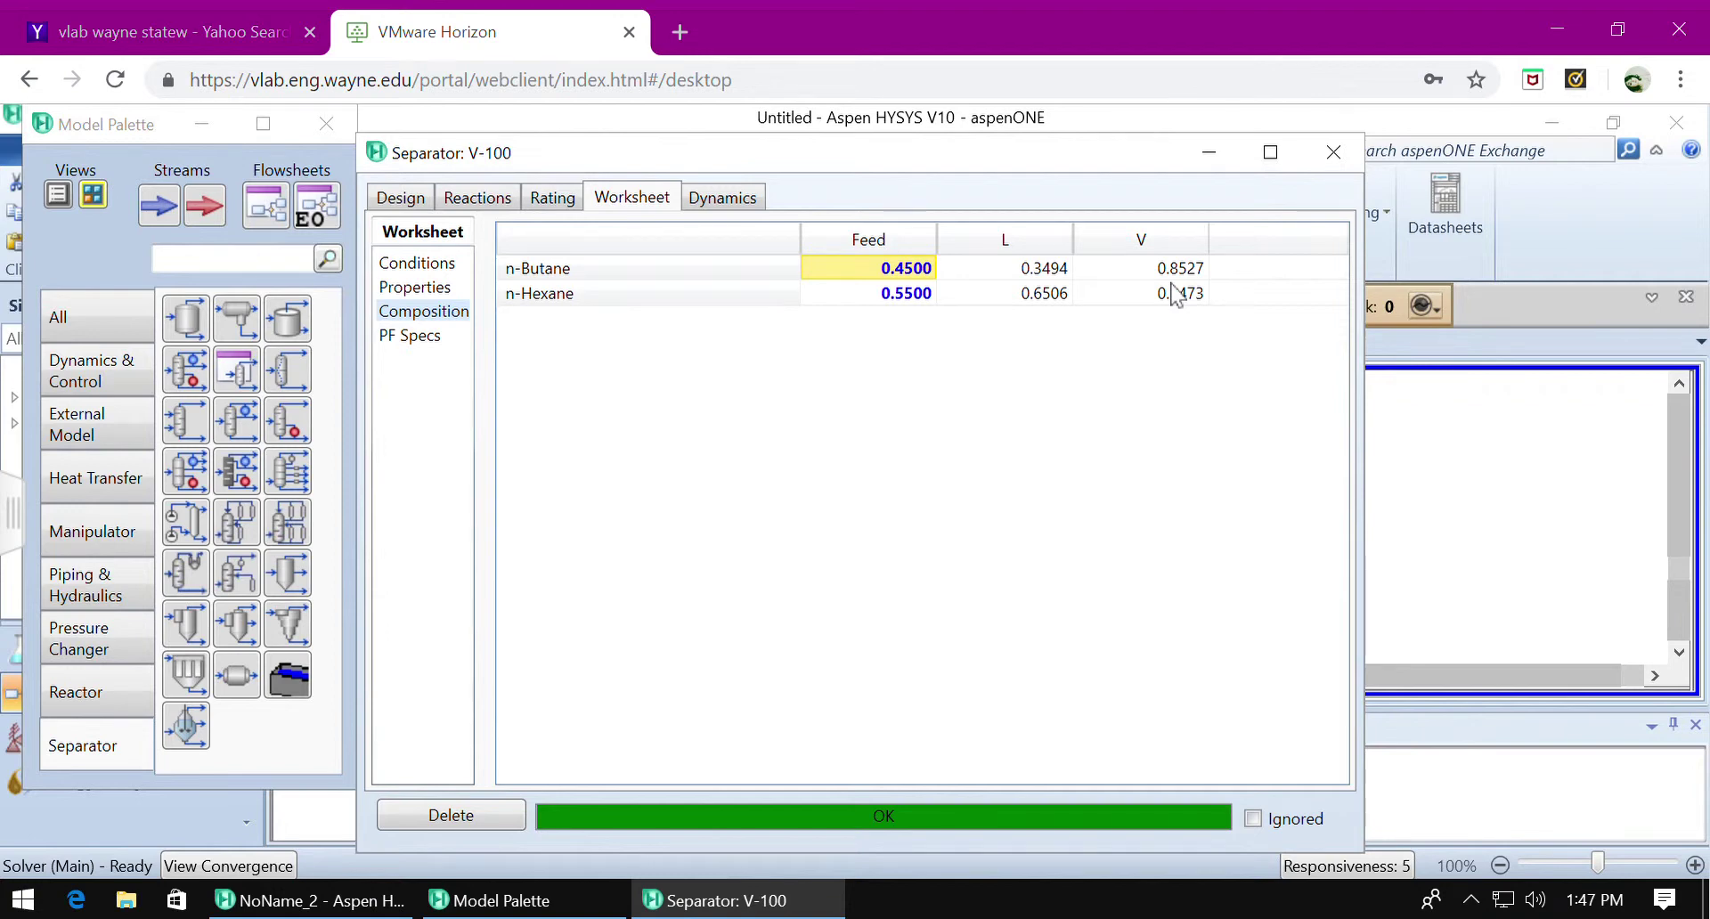
pyautogui.click(403, 200)
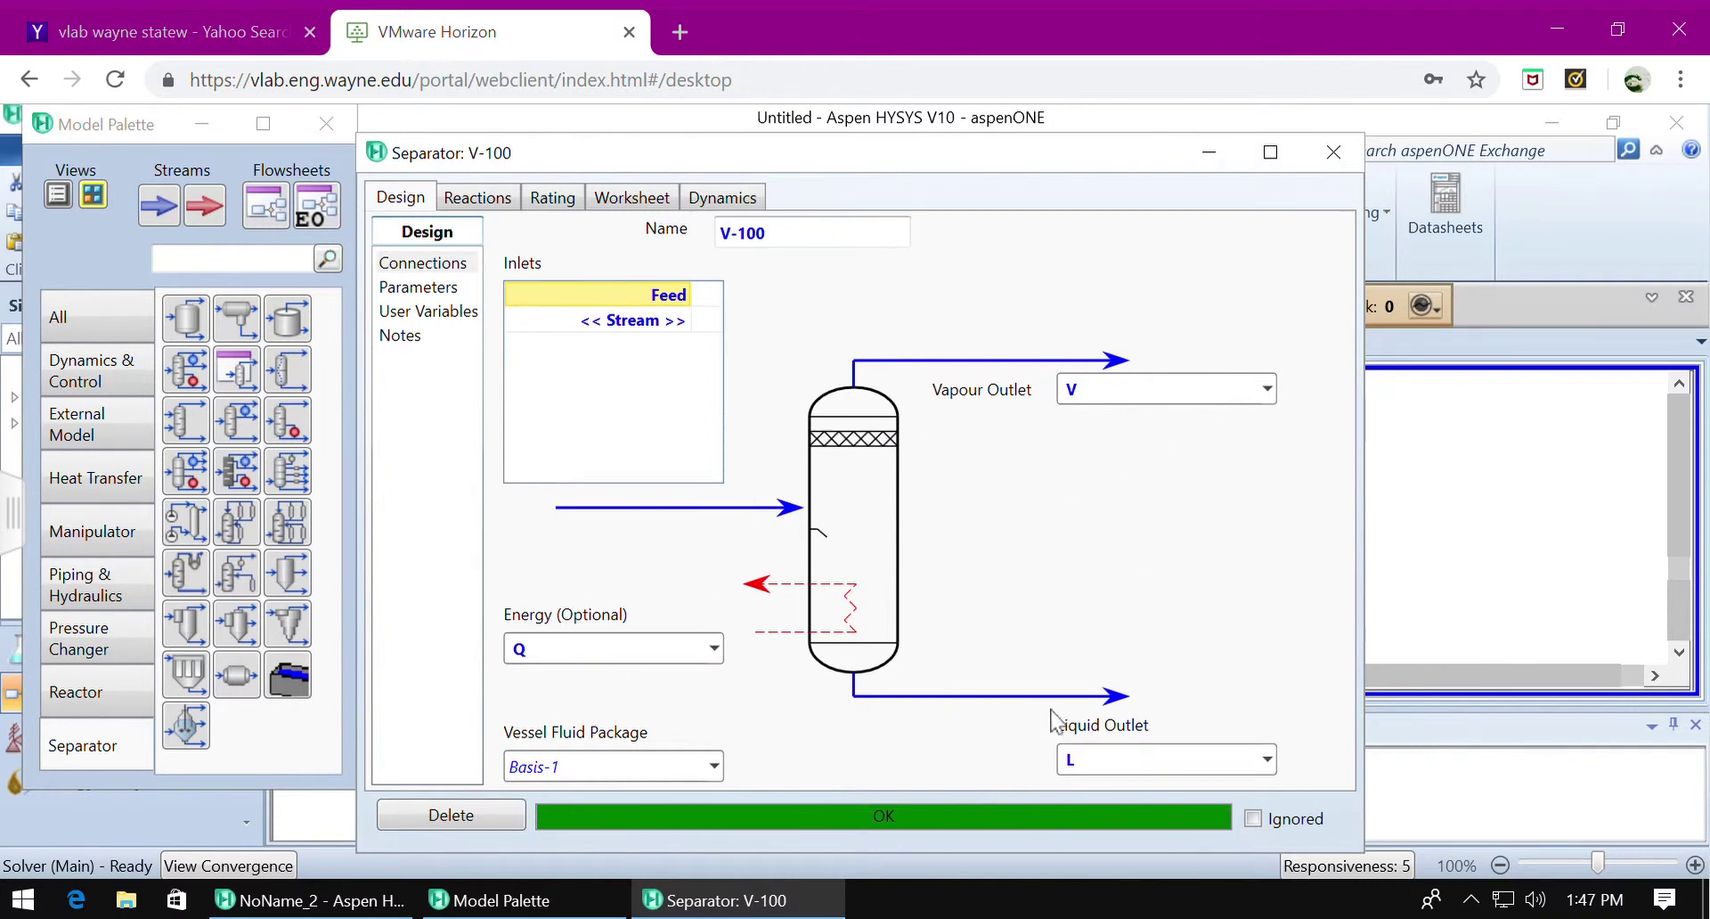
pyautogui.click(1333, 152)
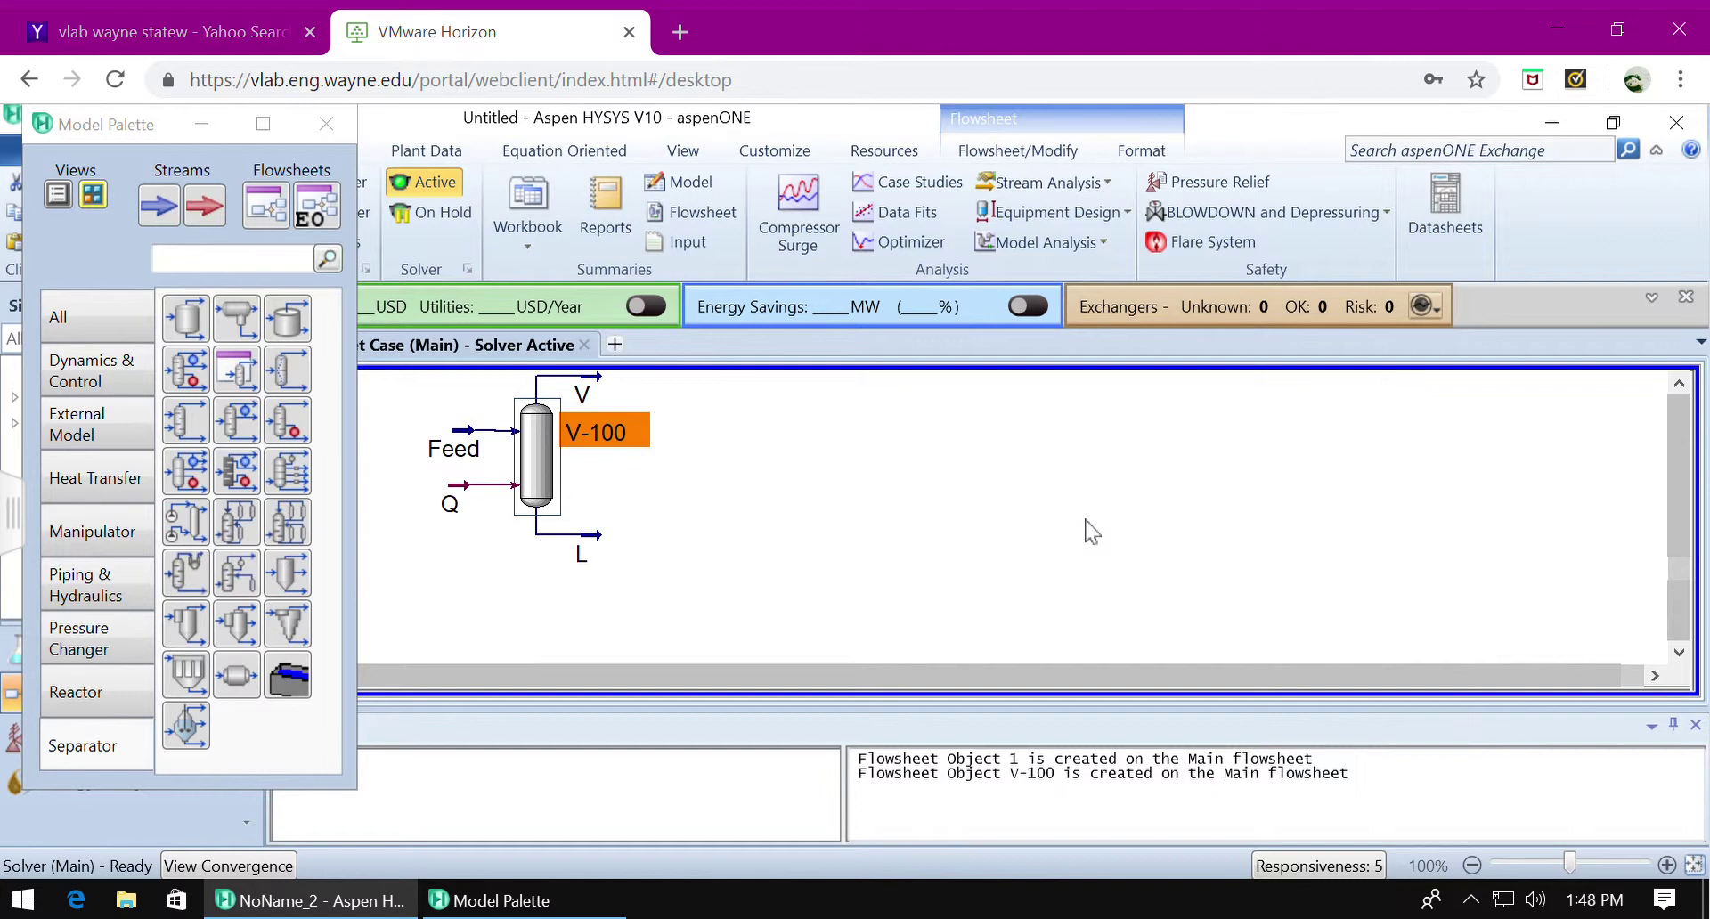
pyautogui.scroll(5, 1092, 532)
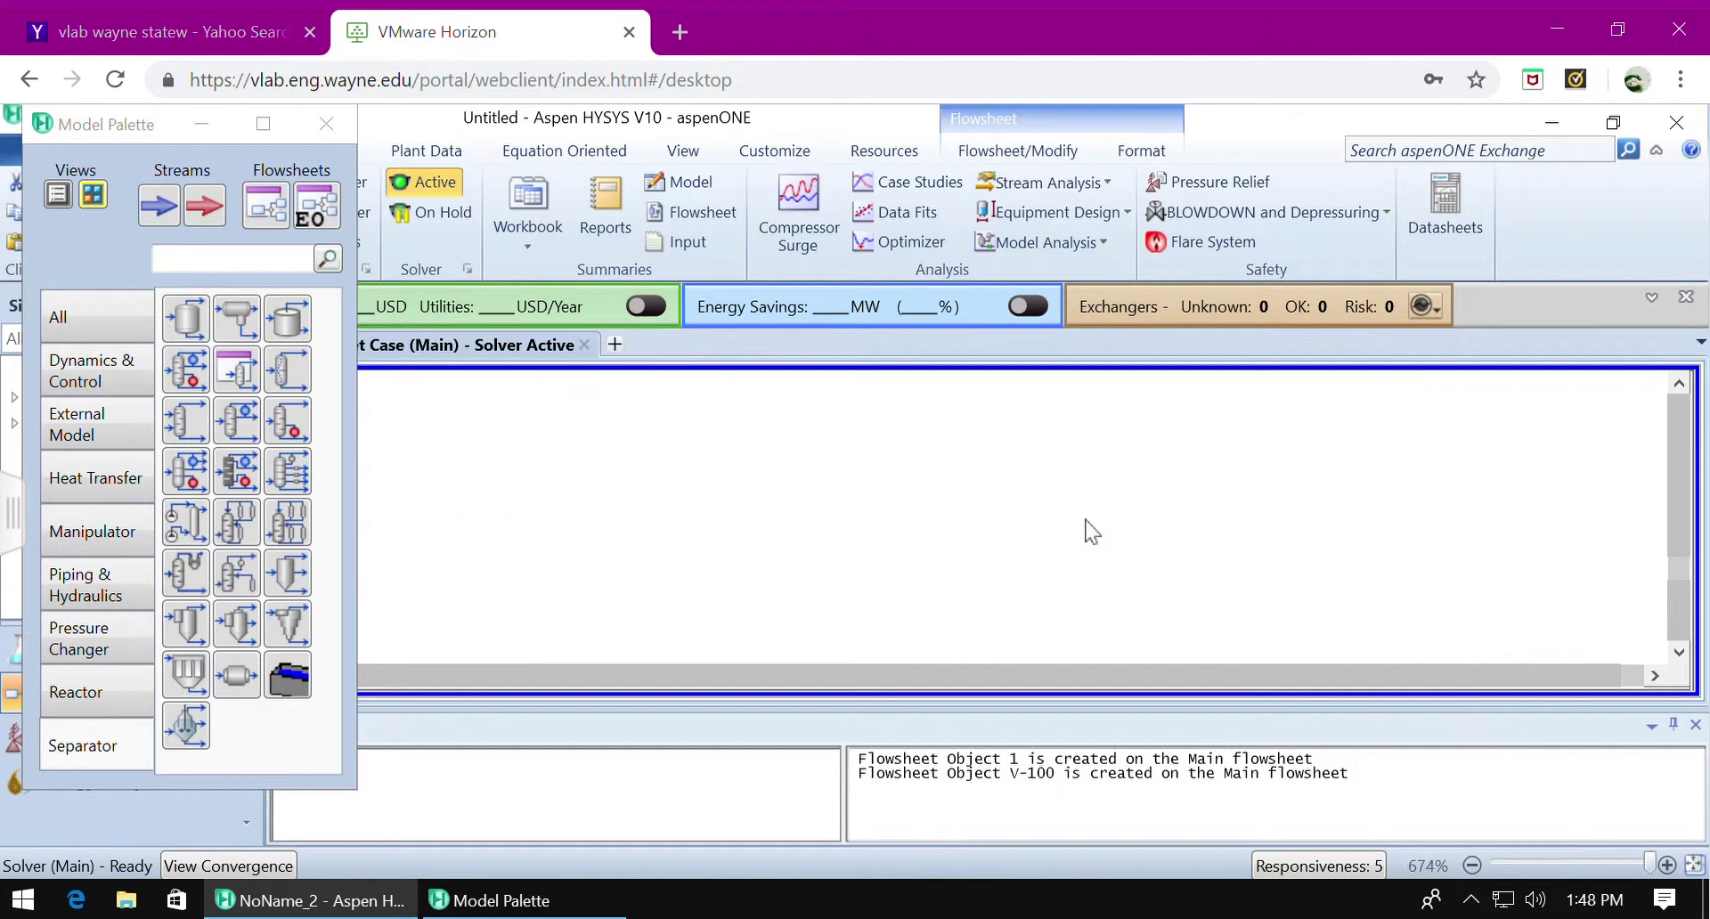
pyautogui.scroll(-12, 1091, 532)
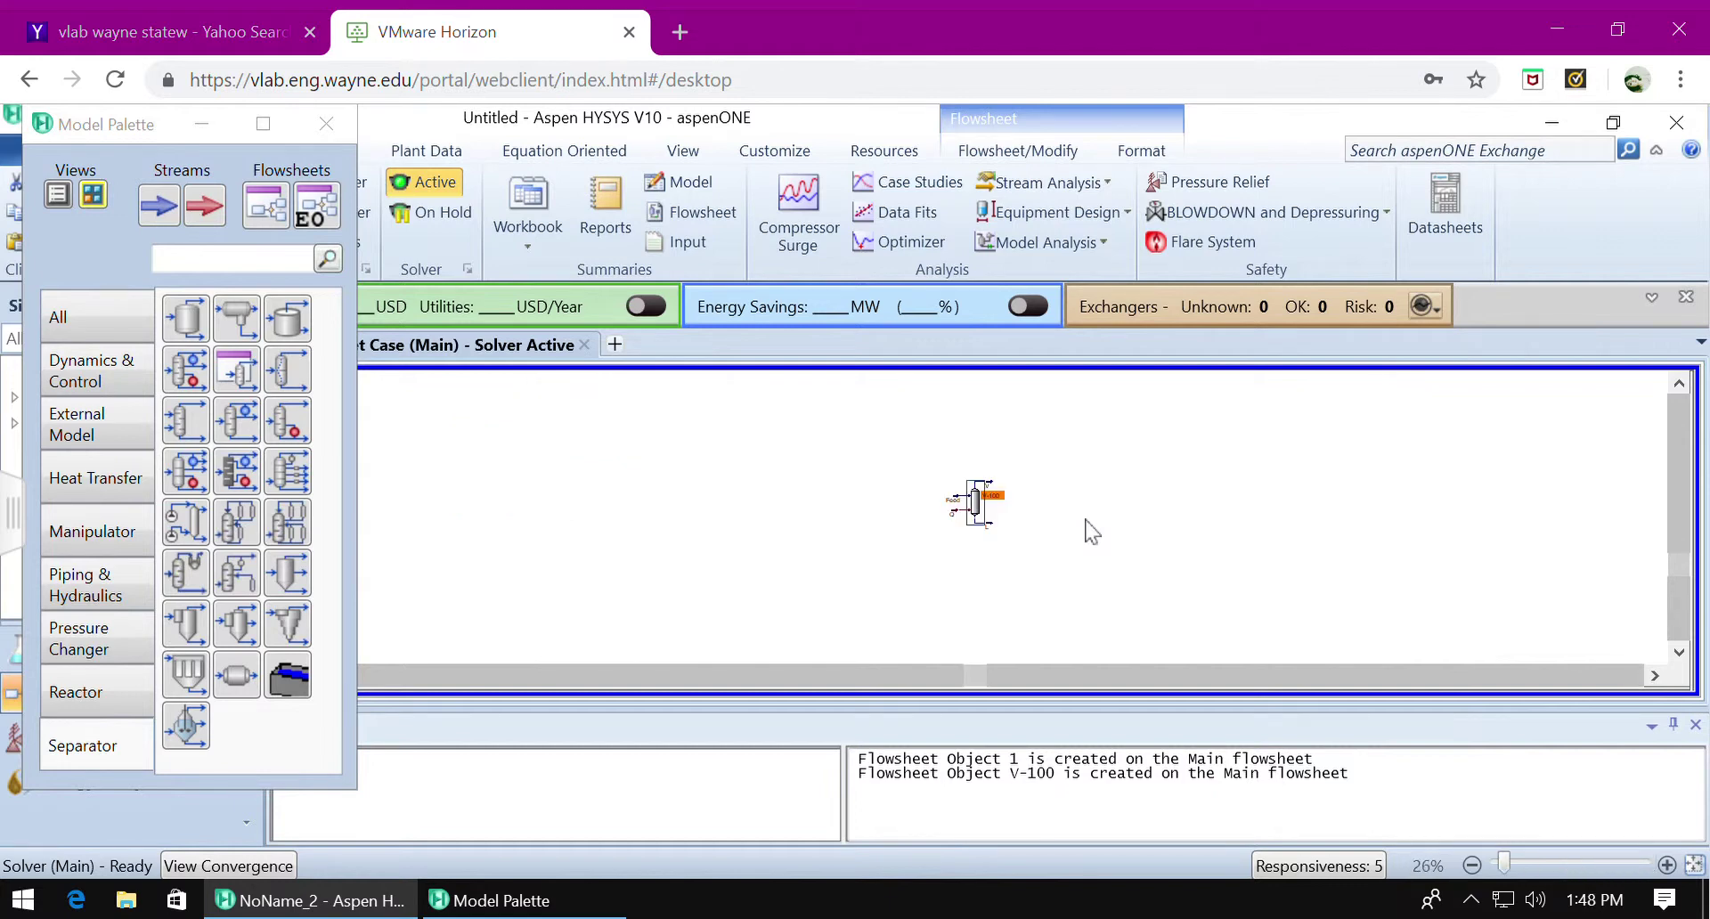
pyautogui.scroll(8, 1091, 532)
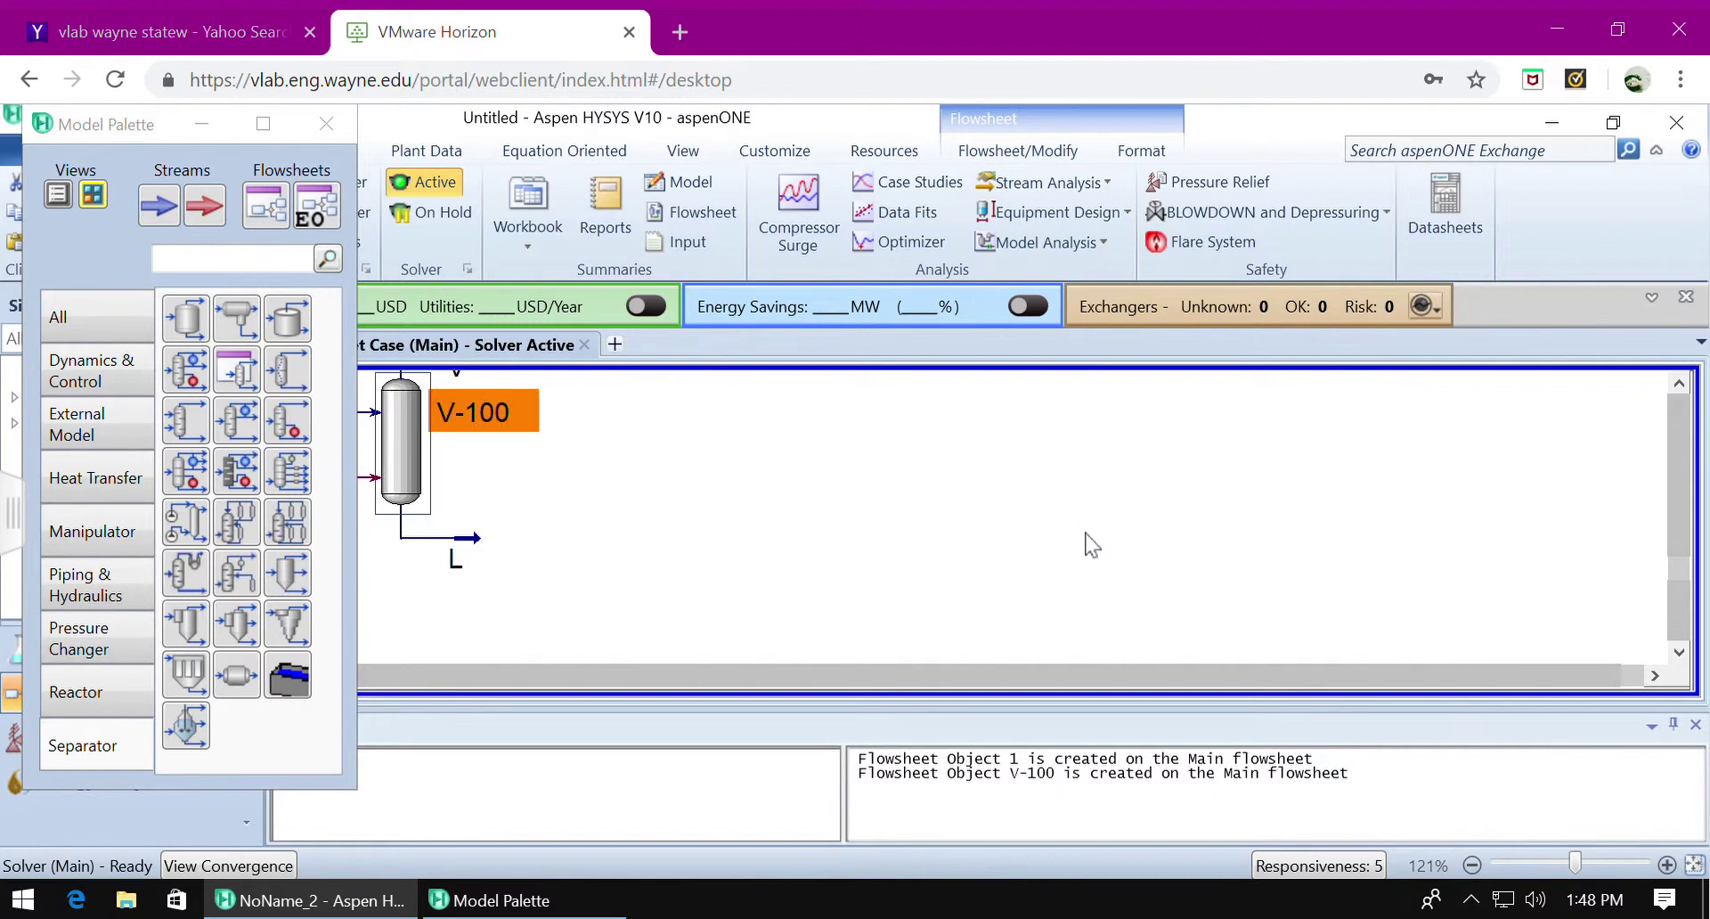
pyautogui.rightClick(1092, 544)
pyautogui.click(885, 540)
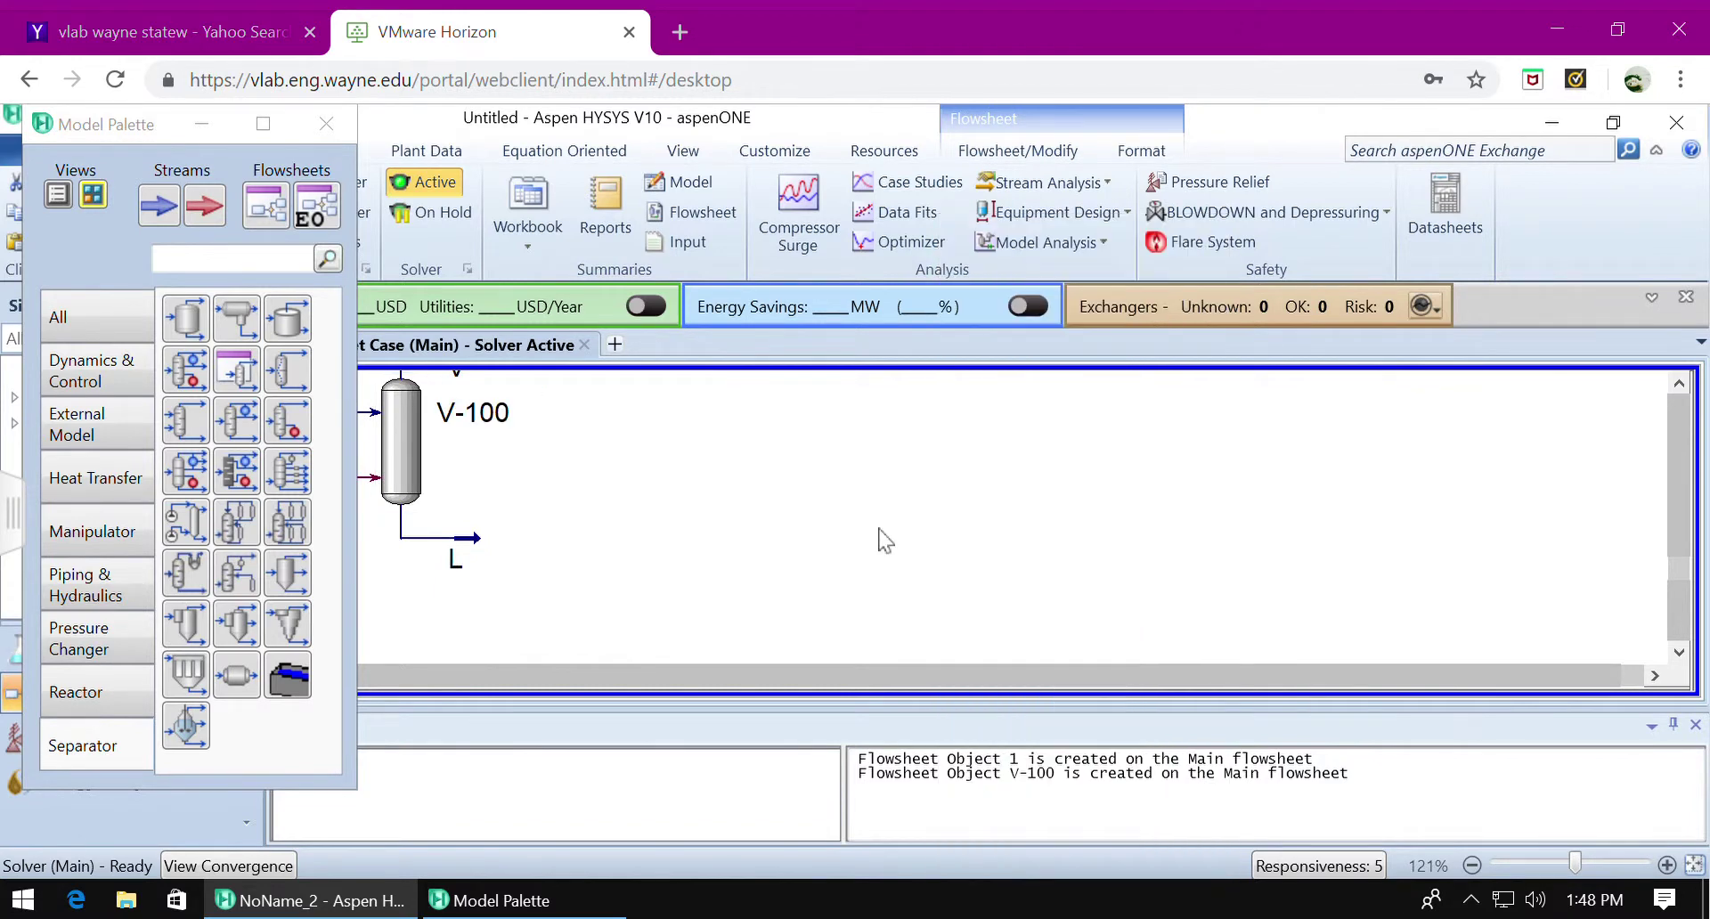